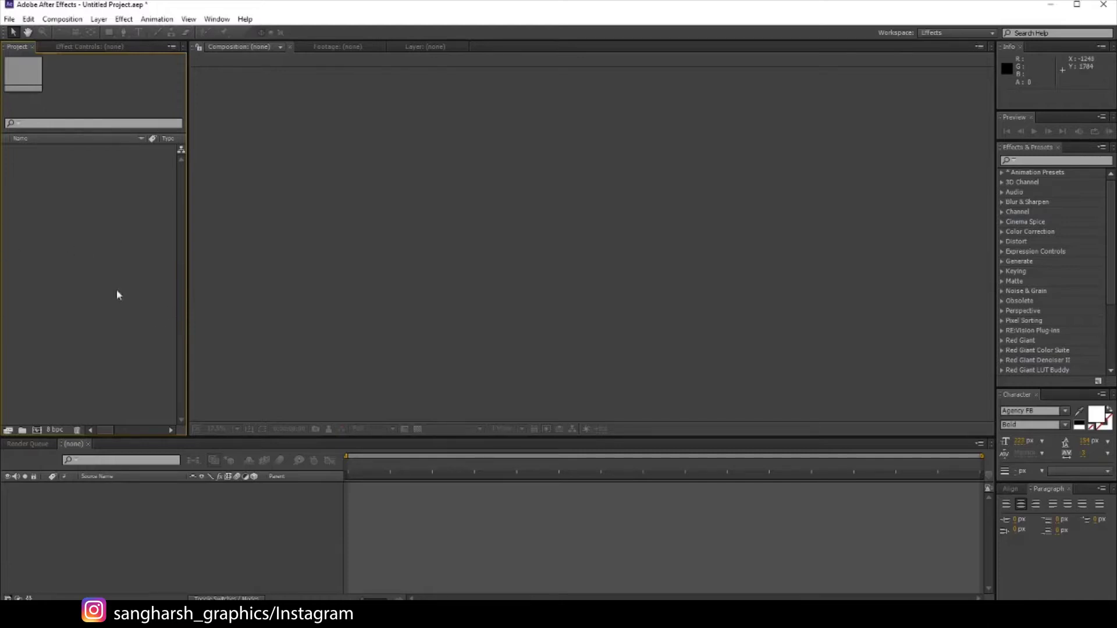
Create a 1920×1080, 30 fps composition named Main with a black background
{"action": "left_click", "coordinate": [41, 428]}
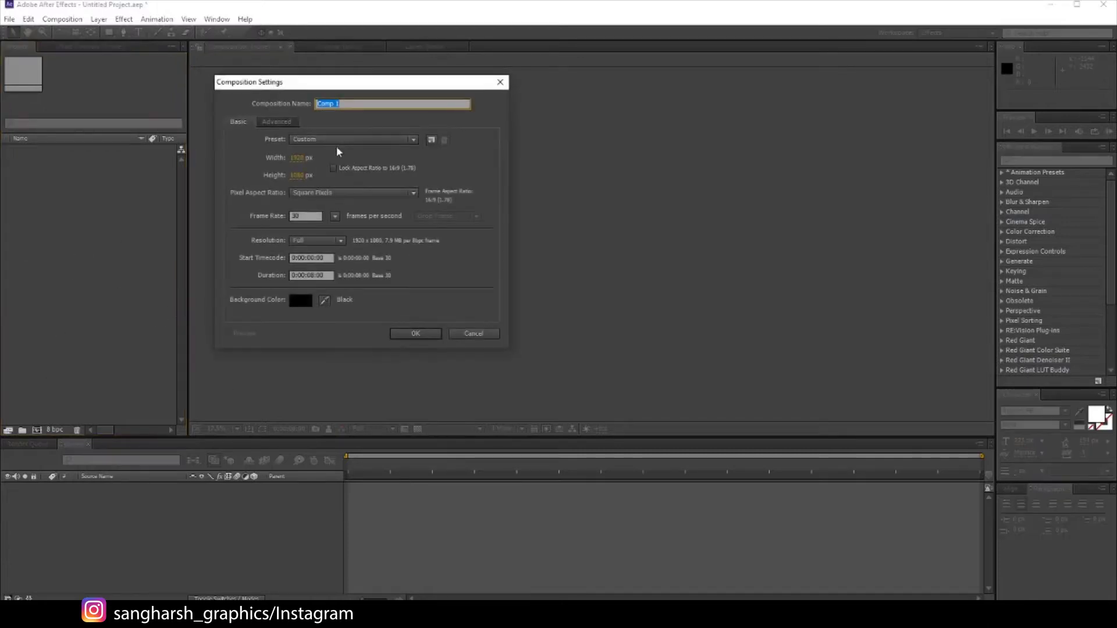
{"action": "type", "text": "Main"}
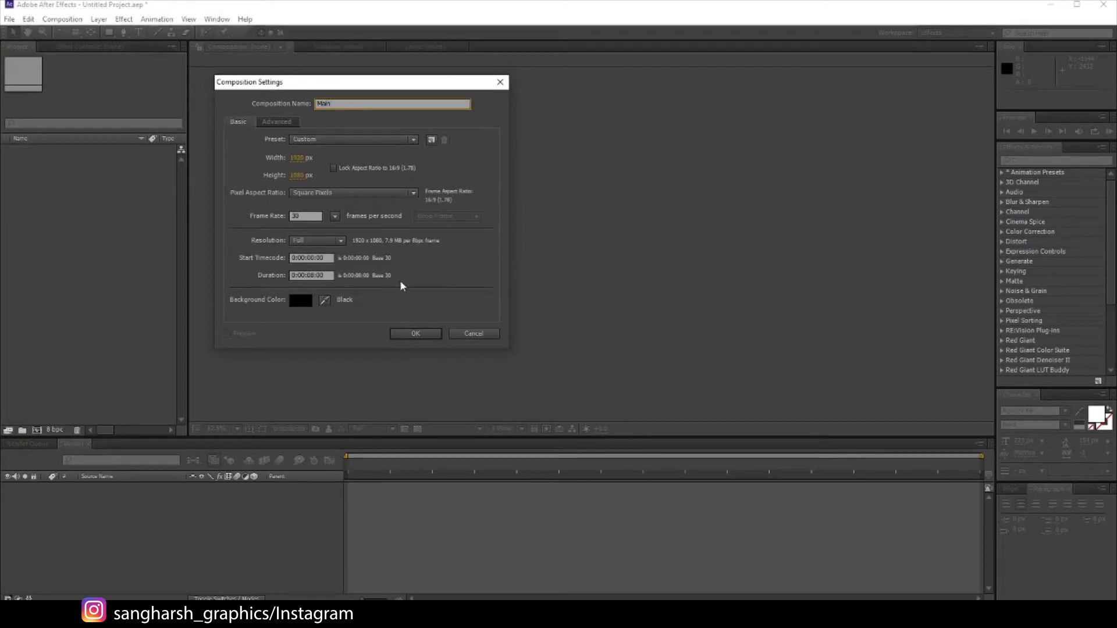
{"action": "left_click", "coordinate": [433, 333]}
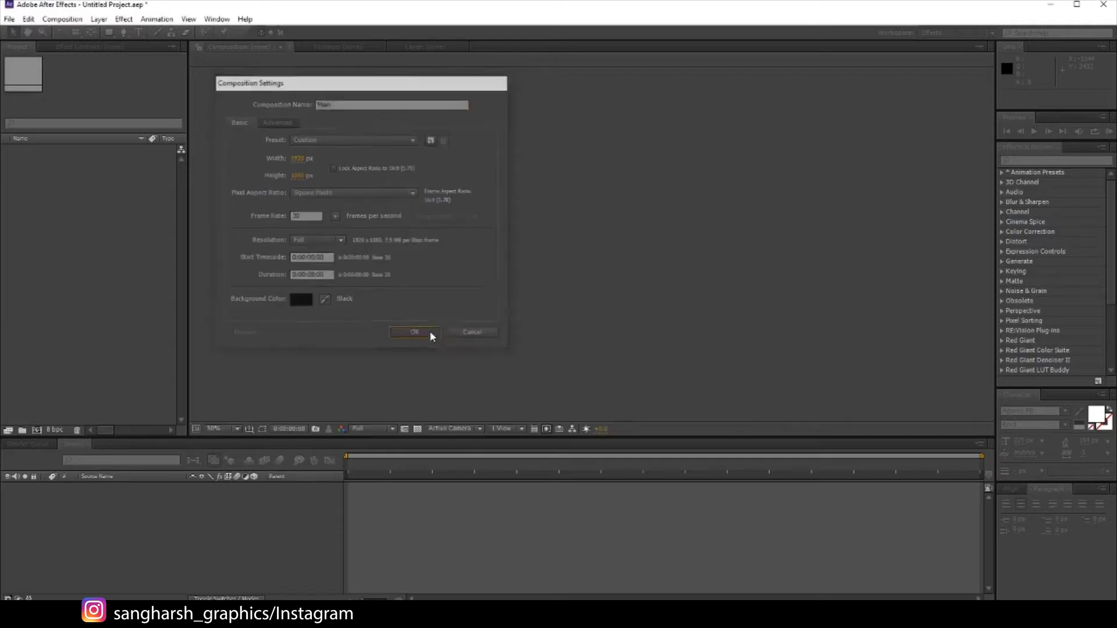
Add a new text layer reading 'Shatter' to the Main composition
{"action": "right_click", "coordinate": [198, 541]}
{"action": "mouse_move", "coordinate": [262, 414]}
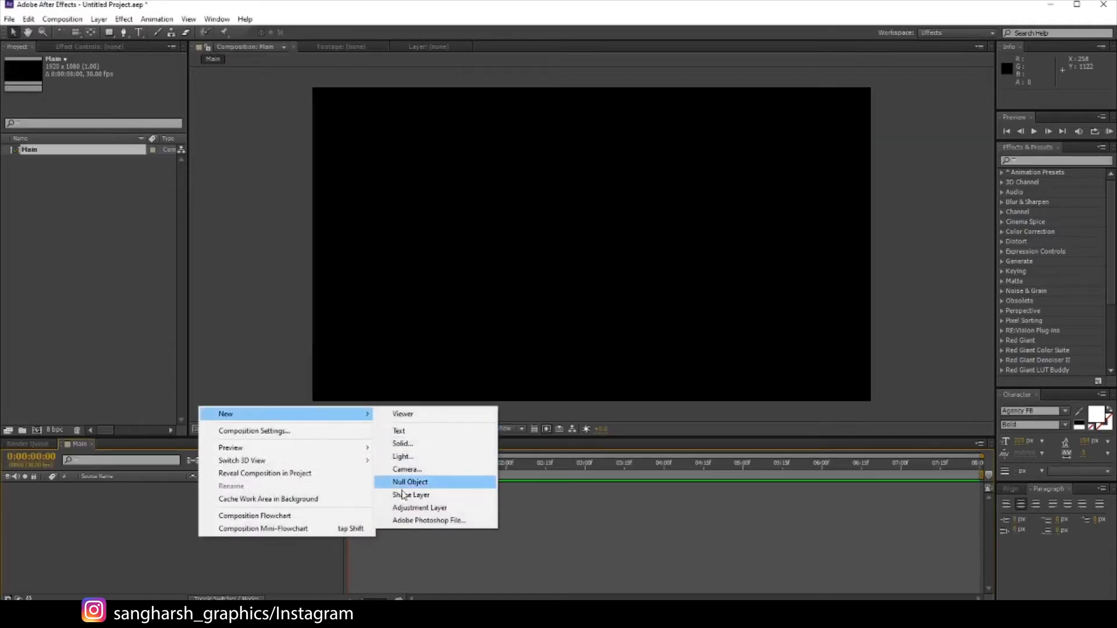
{"action": "left_click", "coordinate": [395, 436]}
{"action": "type", "text": "S"}
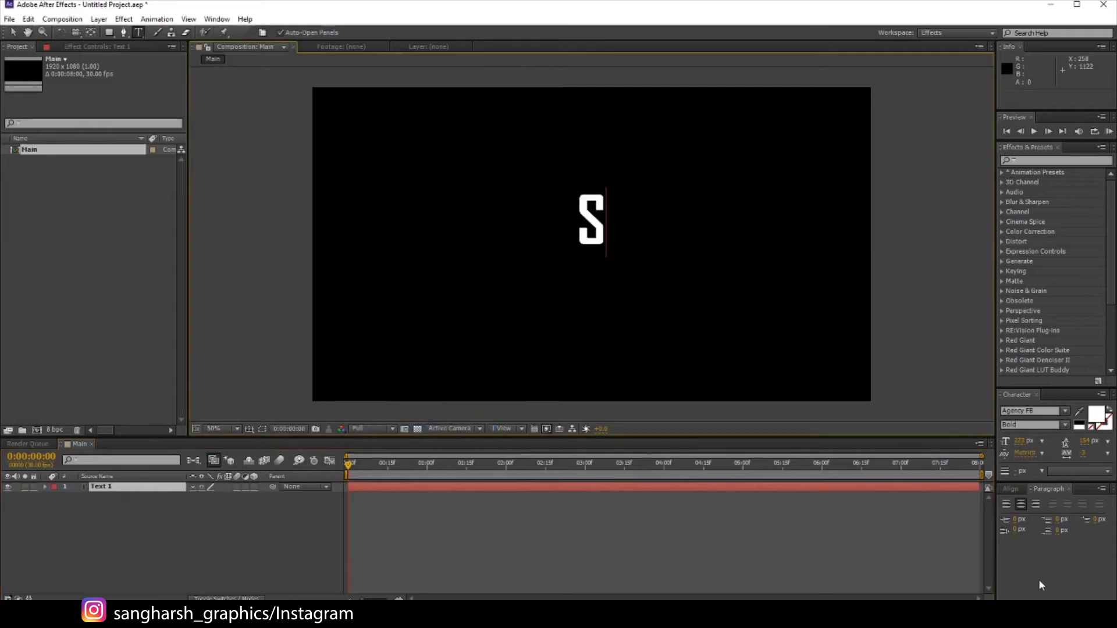
{"action": "type", "text": "hatter"}
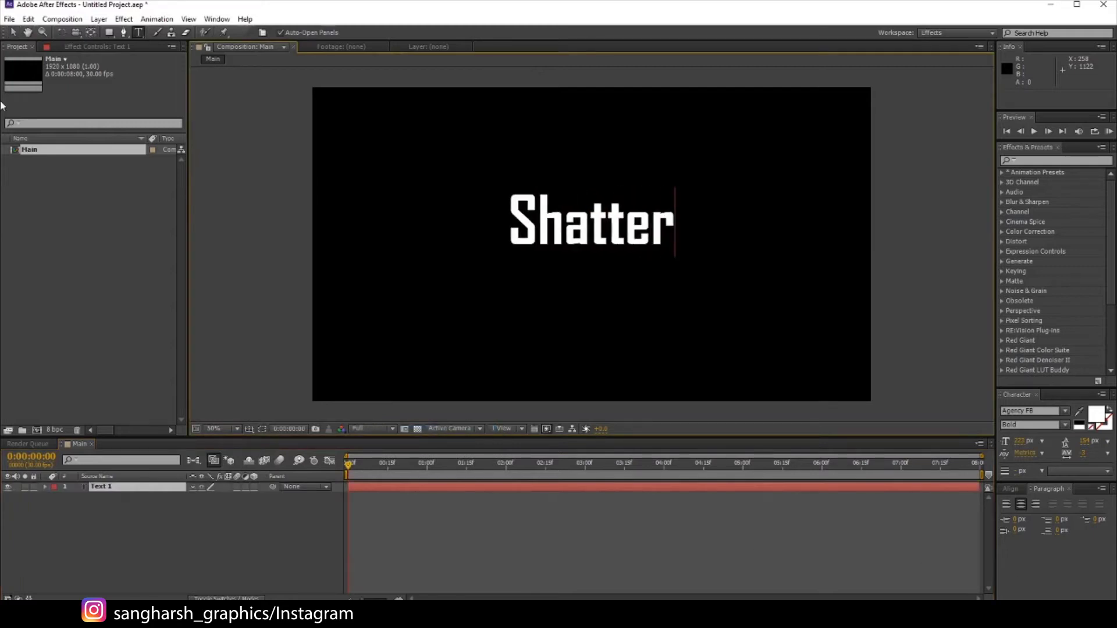
{"action": "left_click", "coordinate": [13, 32]}
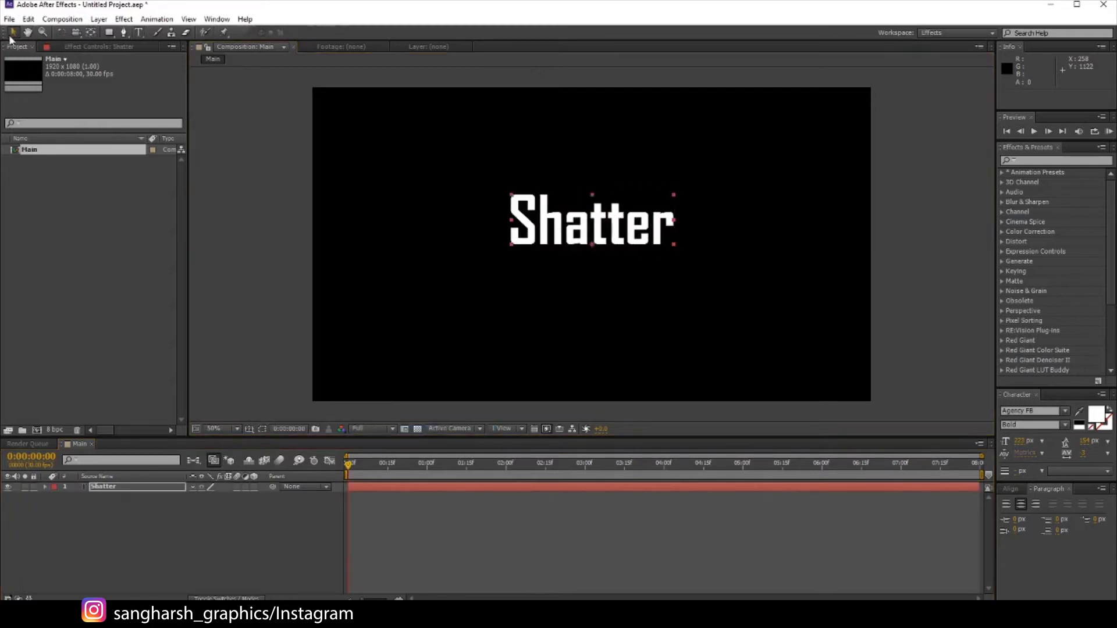
Centre the Shatter text horizontally and vertically, enlarging its font size
{"action": "left_click", "coordinate": [138, 491]}
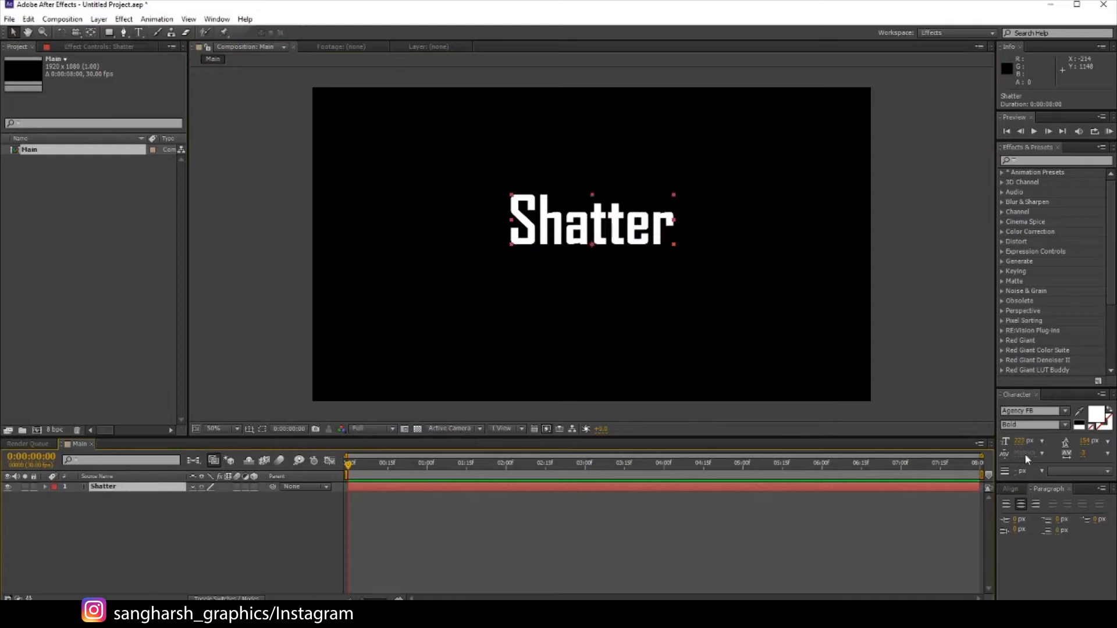
{"action": "left_click", "coordinate": [1014, 489]}
{"action": "left_click", "coordinate": [1027, 516]}
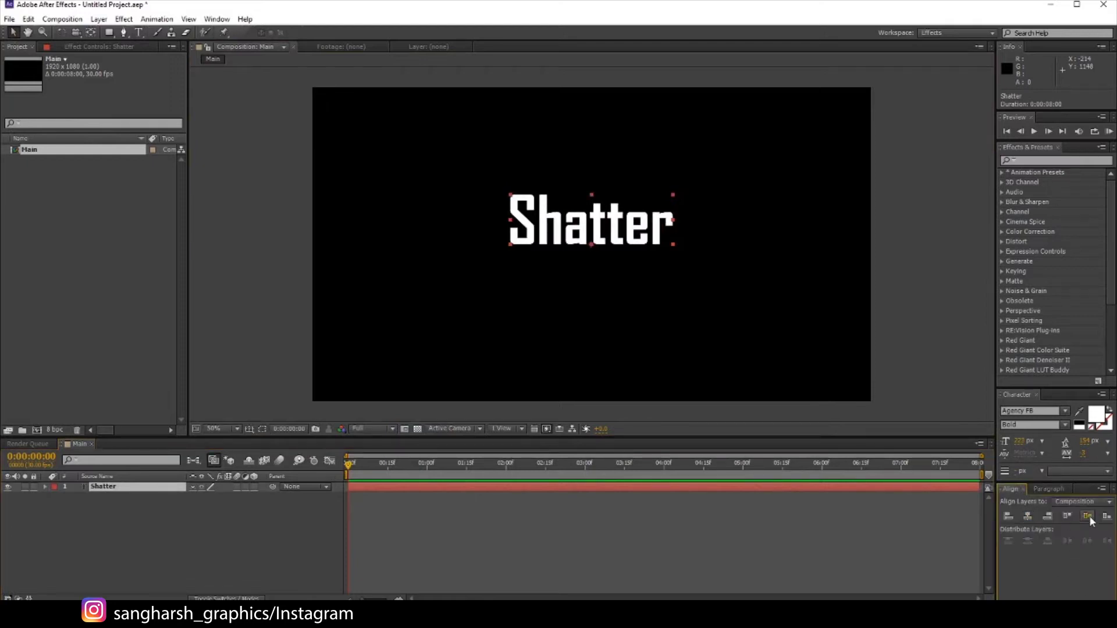
{"action": "left_click", "coordinate": [1087, 516]}
{"action": "left_click_drag", "start_coordinate": [1021, 441], "coordinate": [1103, 462]}
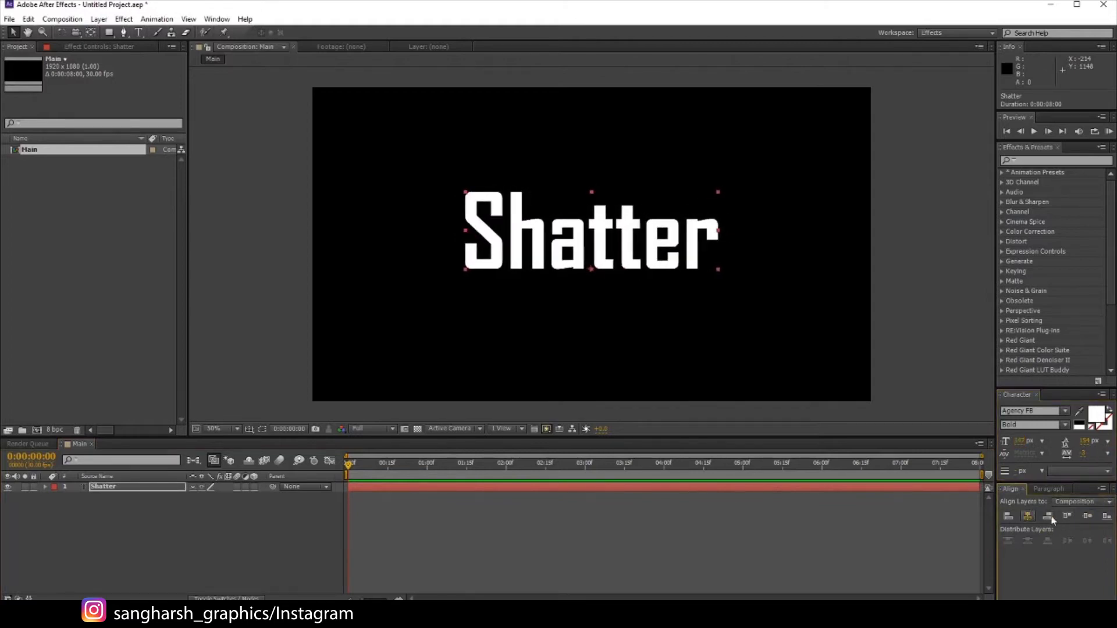
{"action": "left_click", "coordinate": [1087, 516]}
Try the Arial font, revert to Agency FB, and deselect the layer
{"action": "left_click", "coordinate": [1040, 412]}
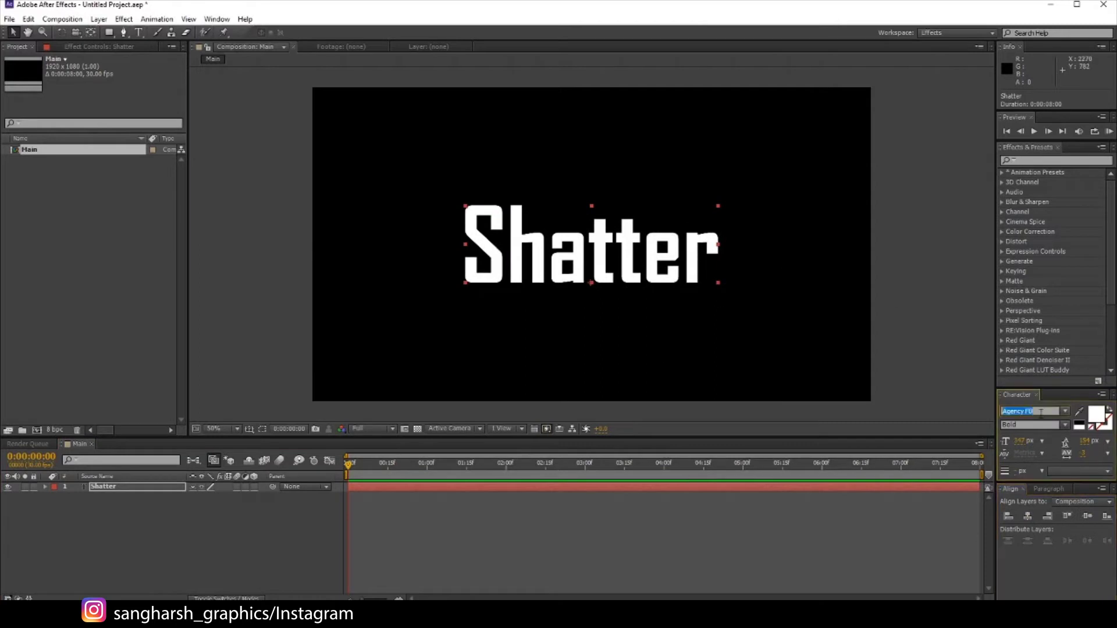
{"action": "type", "text": "Arial"}
{"action": "key", "text": "Return"}
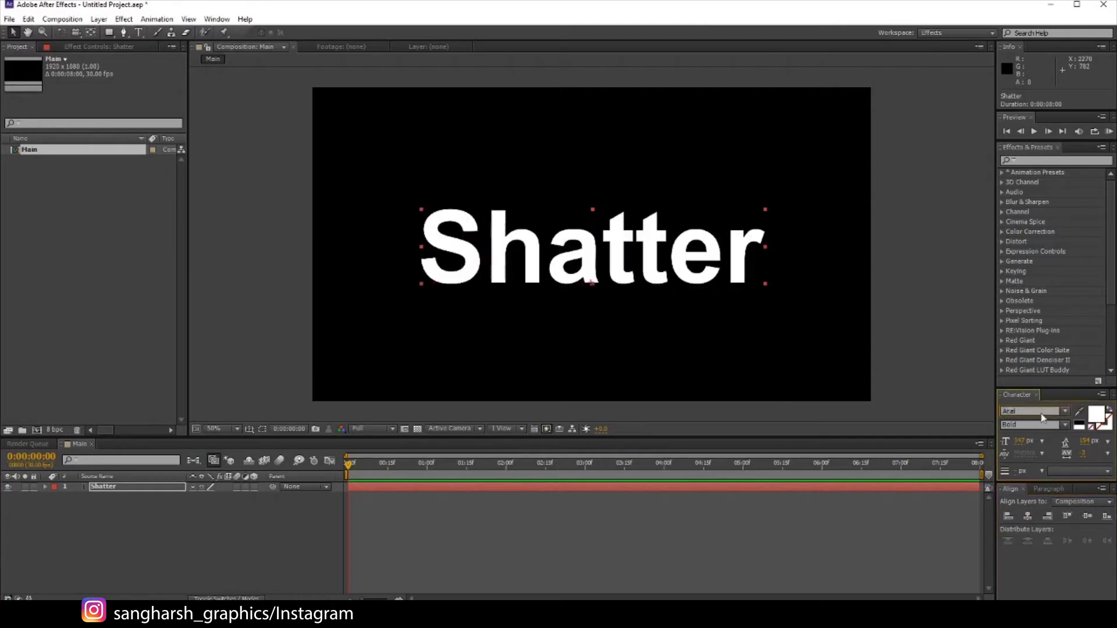
{"action": "key", "text": "ctrl+z"}
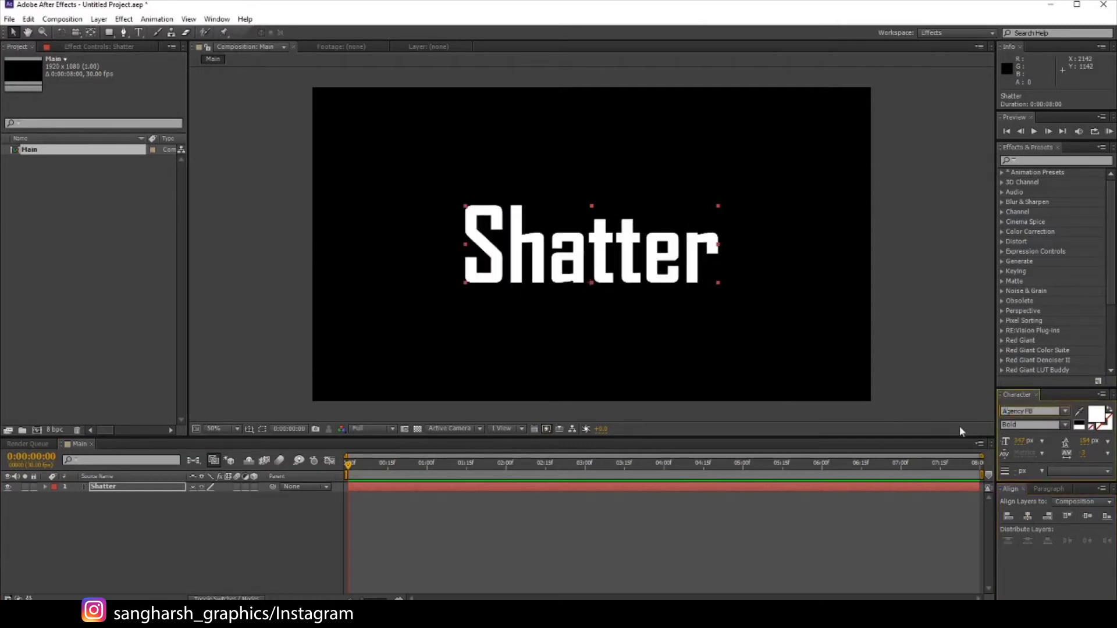
{"action": "left_click", "coordinate": [770, 533]}
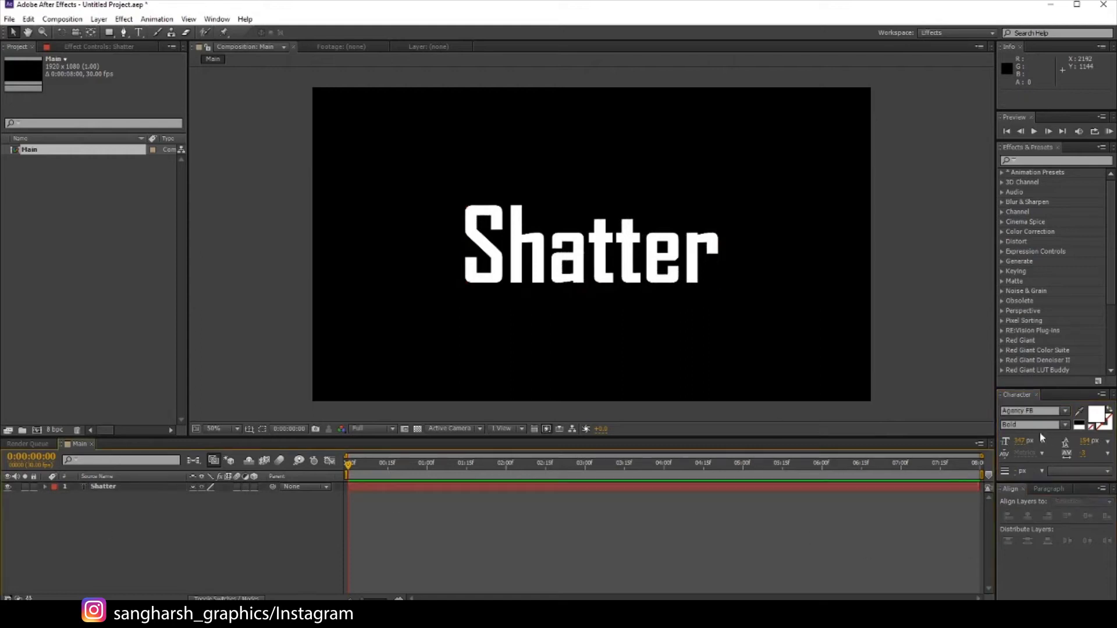
Pre-compose the Shatter text layer into a new composition called Text Holder
{"action": "left_click", "coordinate": [82, 486]}
{"action": "right_click", "coordinate": [82, 486]}
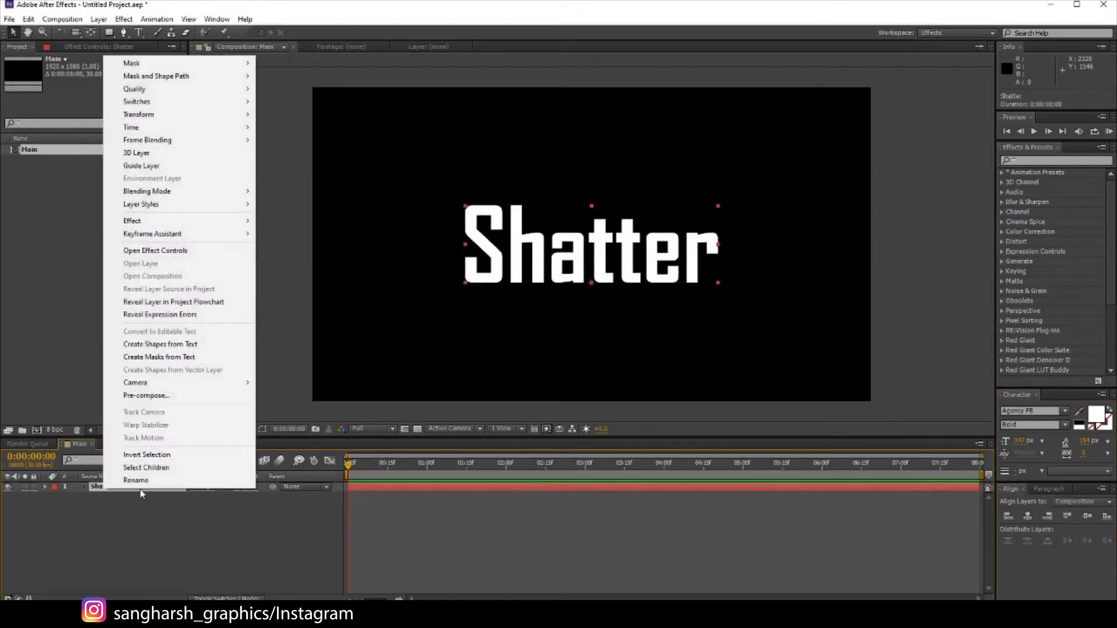
{"action": "left_click", "coordinate": [152, 396]}
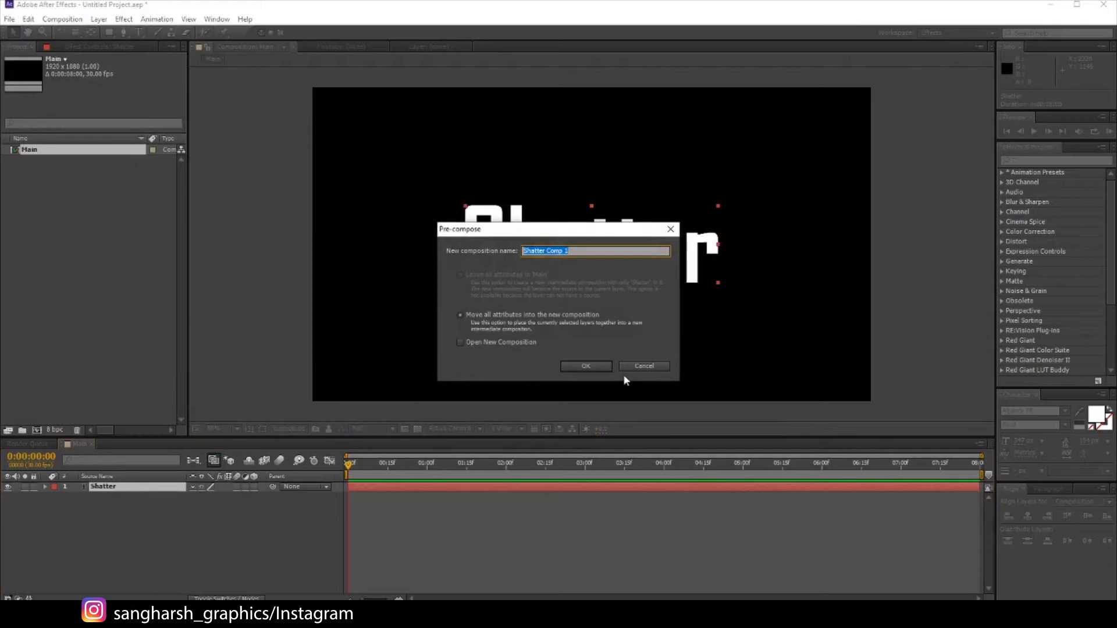
{"action": "type", "text": "TEsx"}
{"action": "type", "text": "older"}
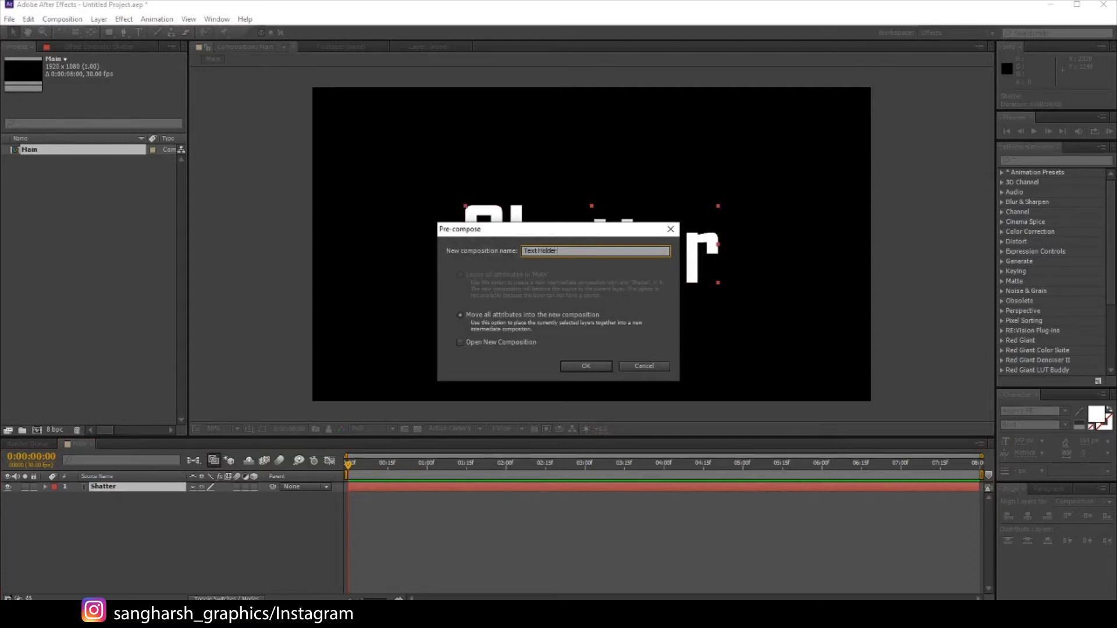
{"action": "key", "text": "Return"}
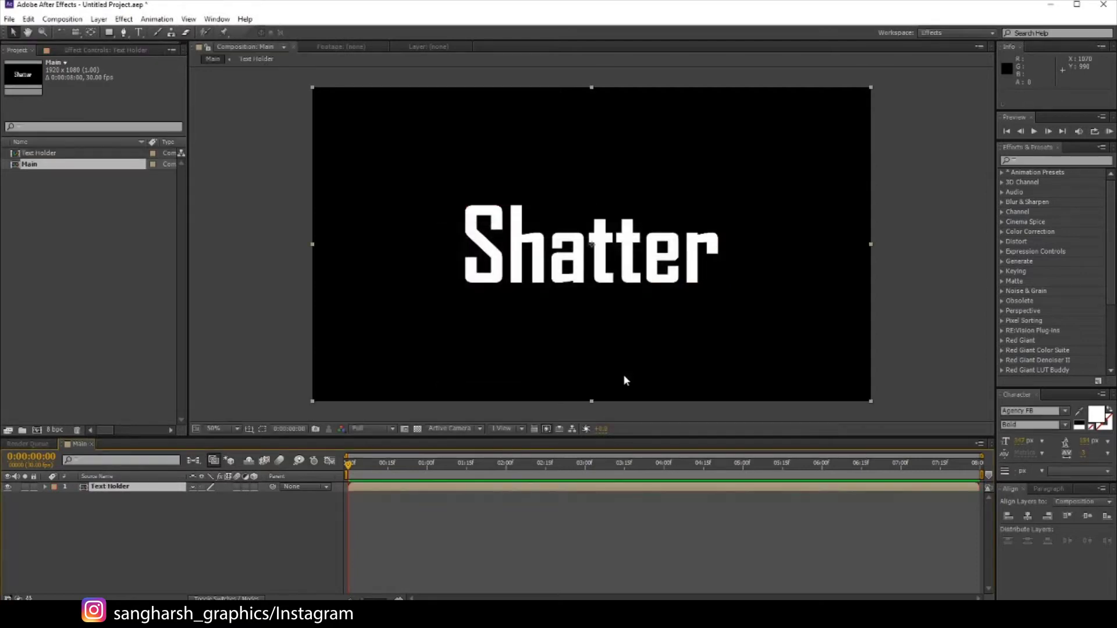
Apply the Shatter effect to Text Holder and set its View to Rendered
{"action": "left_click", "coordinate": [1056, 161]}
{"action": "type", "text": "shatter"}
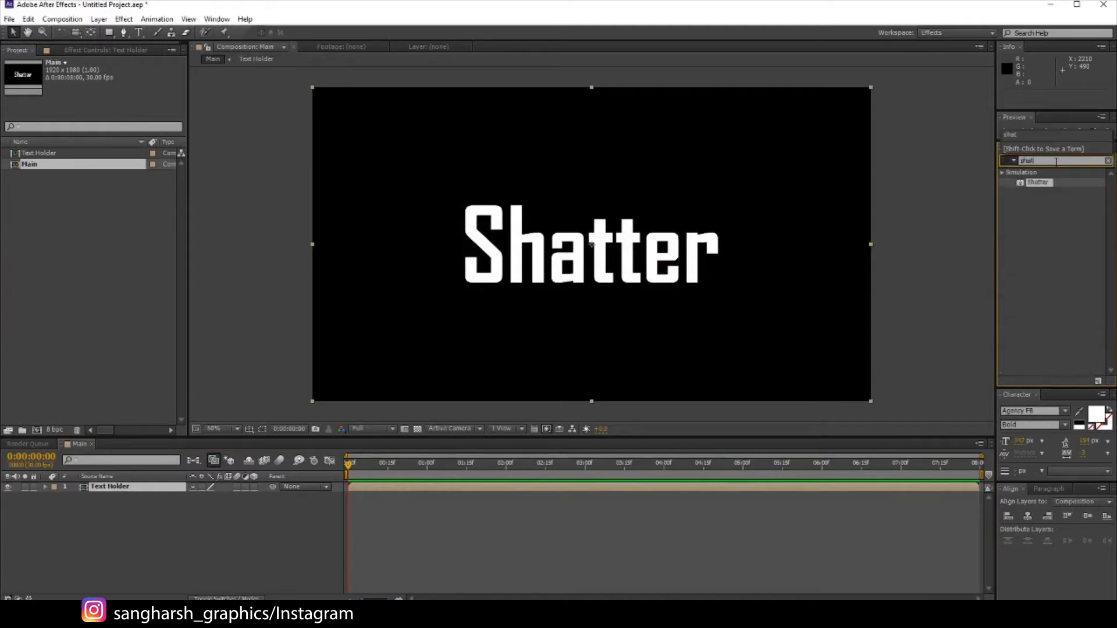
{"action": "mouse_move", "coordinate": [1033, 182]}
{"action": "left_mouse_down"}
{"action": "mouse_move", "coordinate": [244, 493]}
{"action": "mouse_move", "coordinate": [149, 495]}
{"action": "left_mouse_up"}
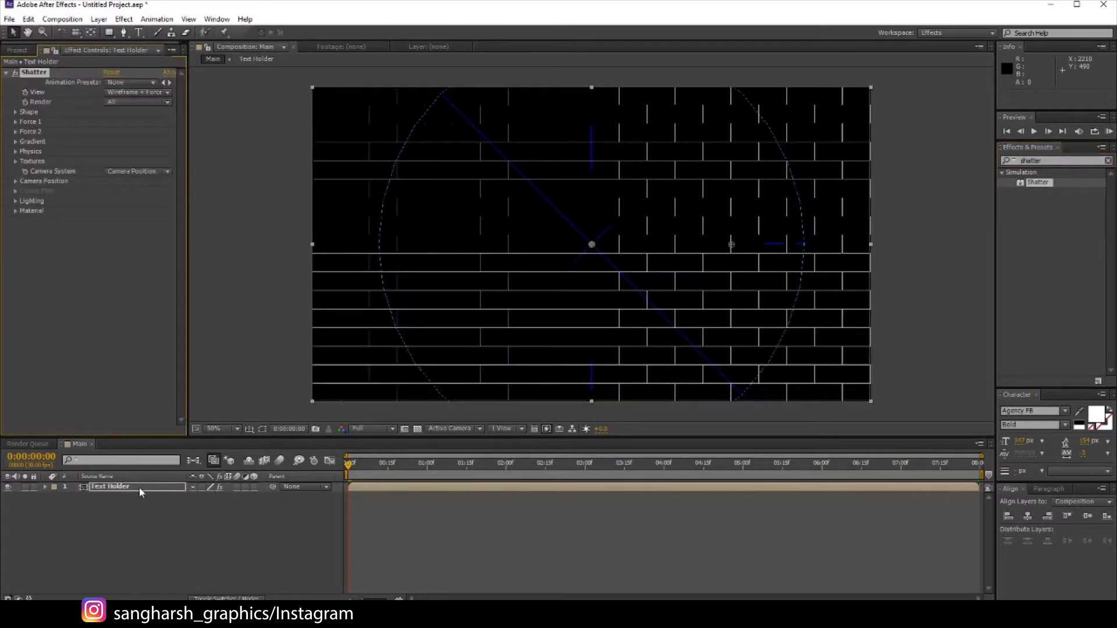
{"action": "left_click", "coordinate": [119, 102]}
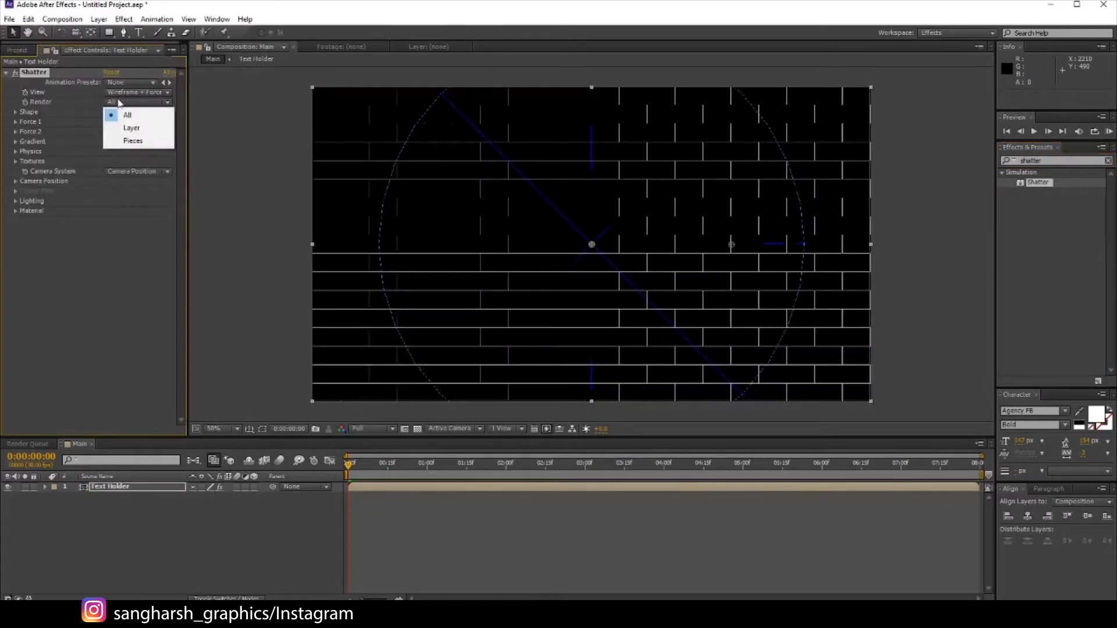
{"action": "left_click", "coordinate": [120, 93]}
{"action": "left_click", "coordinate": [125, 106]}
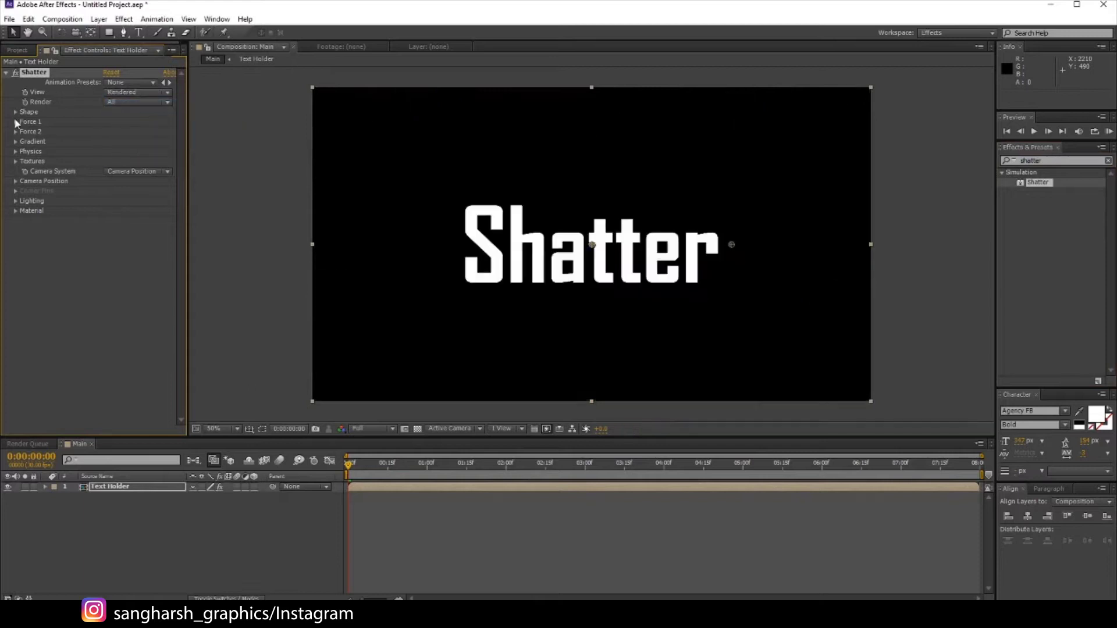
Set the Shatter pattern to Glass with 12 repetitions
{"action": "left_click", "coordinate": [15, 112]}
{"action": "left_click", "coordinate": [138, 121]}
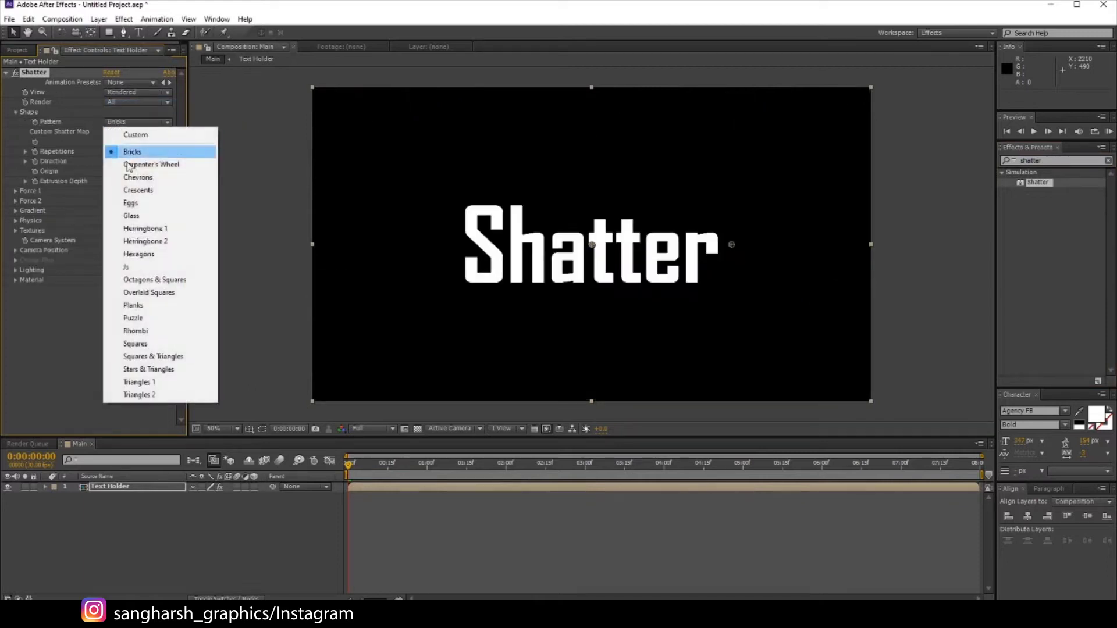
{"action": "left_click", "coordinate": [132, 216]}
{"action": "left_click", "coordinate": [111, 152]}
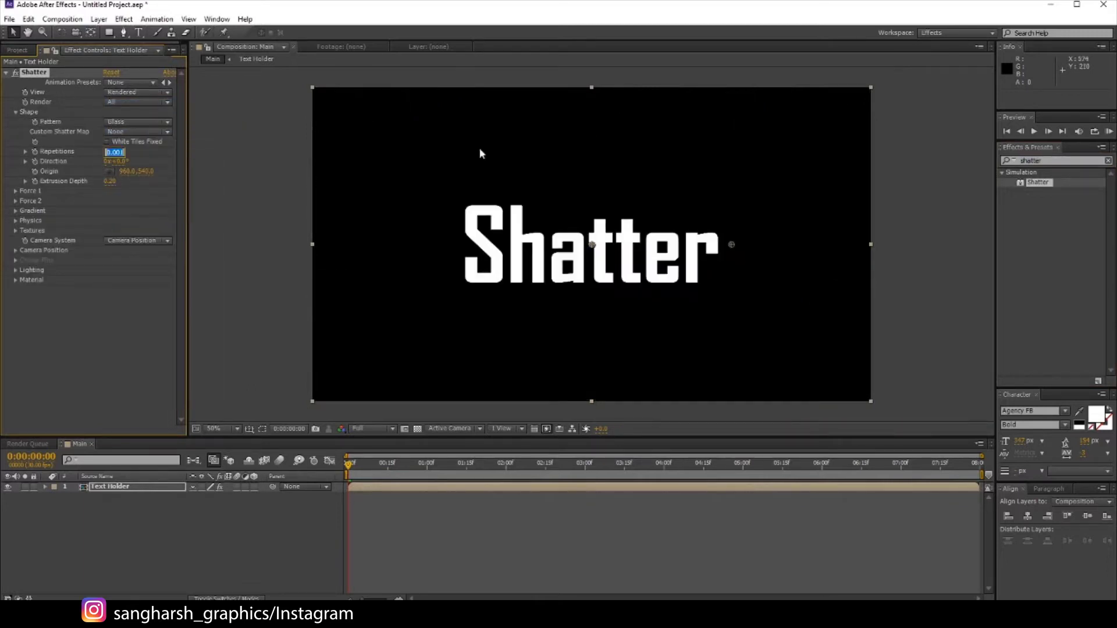
{"action": "type", "text": "12"}
{"action": "key", "text": "Return"}
{"action": "left_click", "coordinate": [110, 181]}
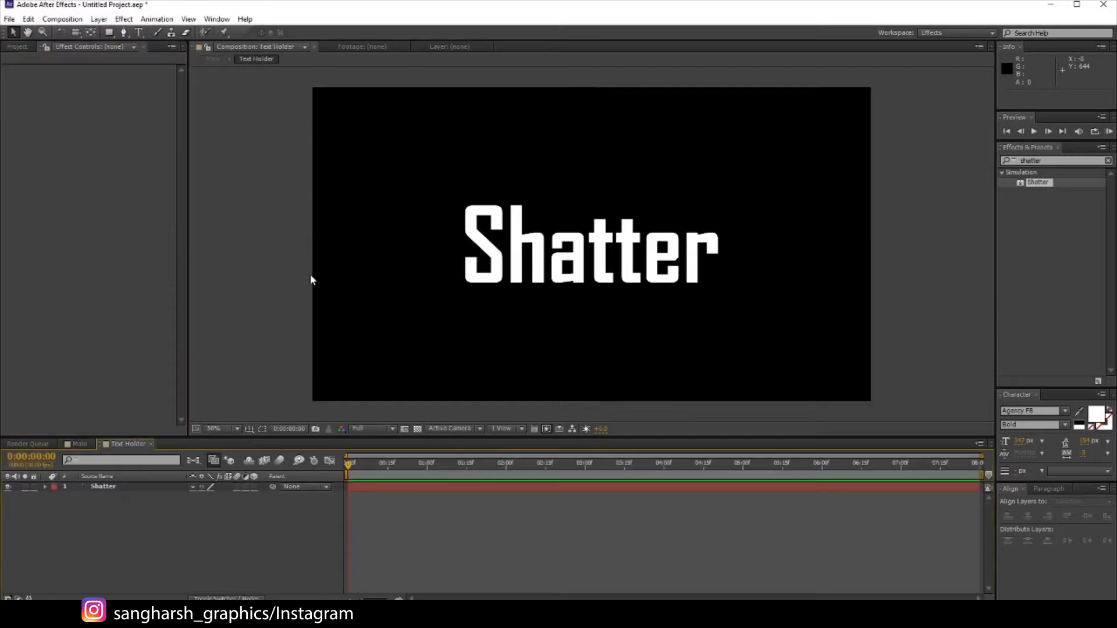
Set Shatter Extrusion Depth to 0.00 and Force 1 Strength to 0.05
{"action": "left_click", "coordinate": [88, 444]}
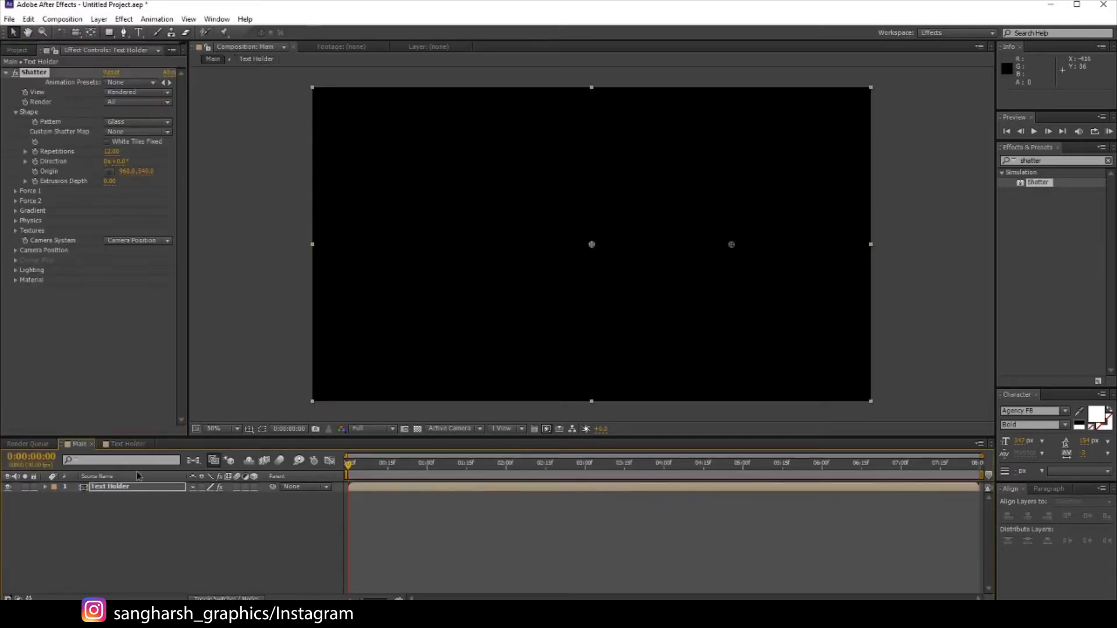
{"action": "left_click", "coordinate": [110, 181]}
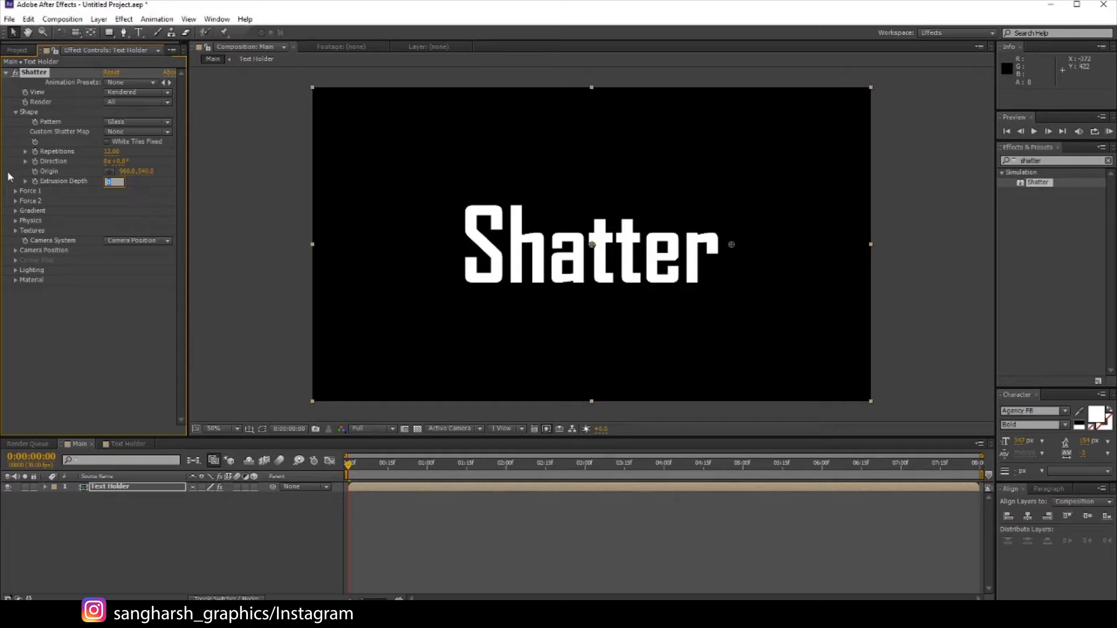
{"action": "left_click", "coordinate": [15, 197]}
{"action": "left_click", "coordinate": [15, 192]}
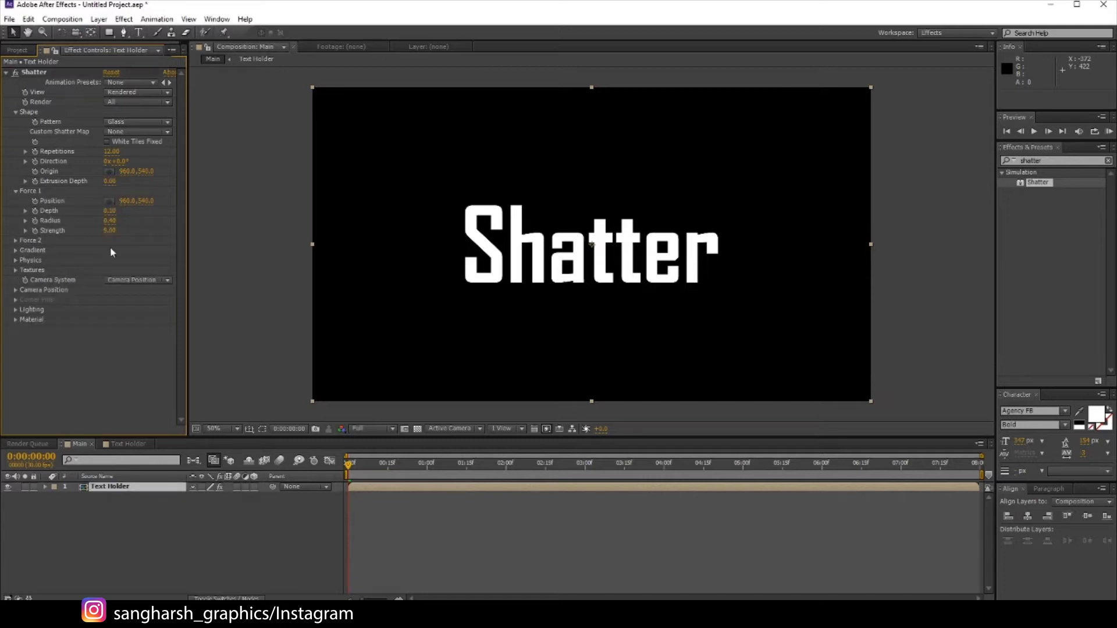
{"action": "left_click", "coordinate": [109, 231]}
{"action": "type", "text": "0."}
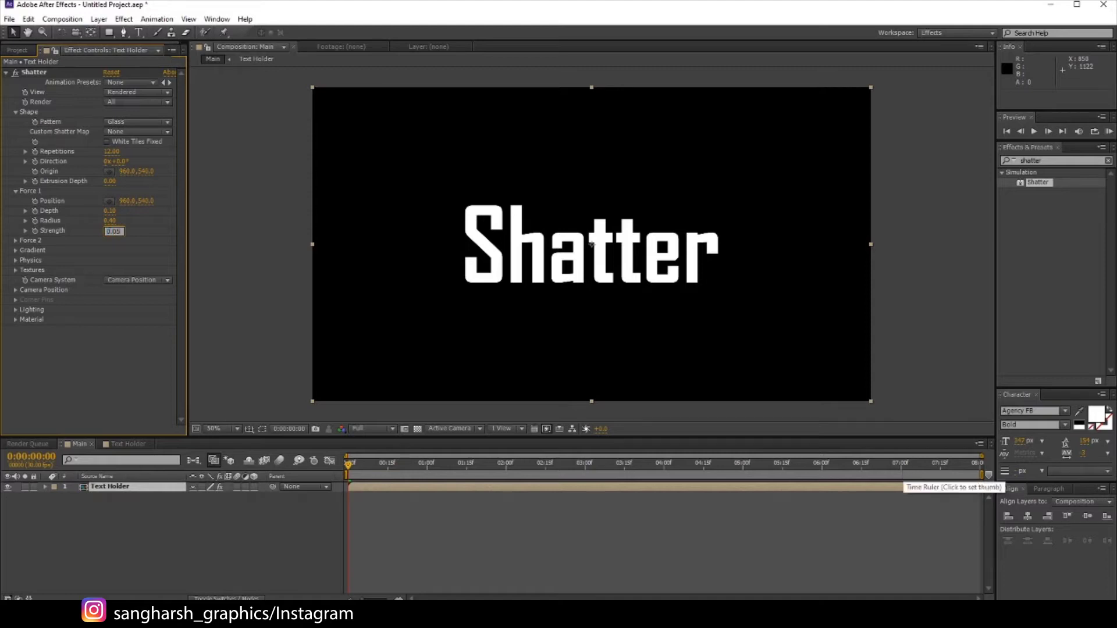
{"action": "key", "text": "Return"}
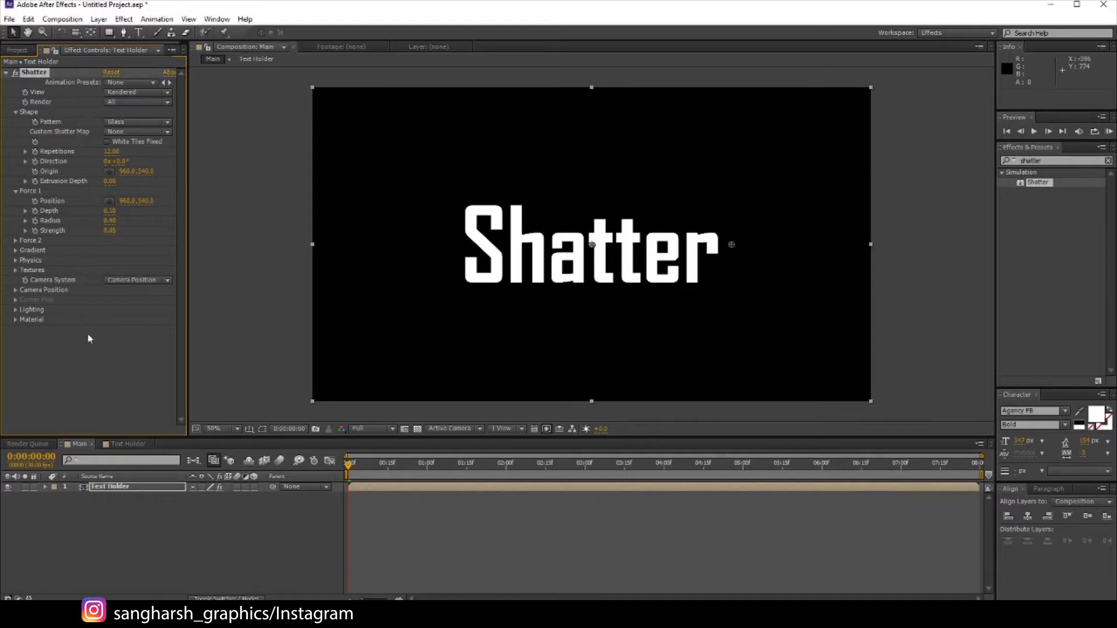
Expand Physics, preview the cracking text, and return to frame 0
{"action": "left_click", "coordinate": [16, 261]}
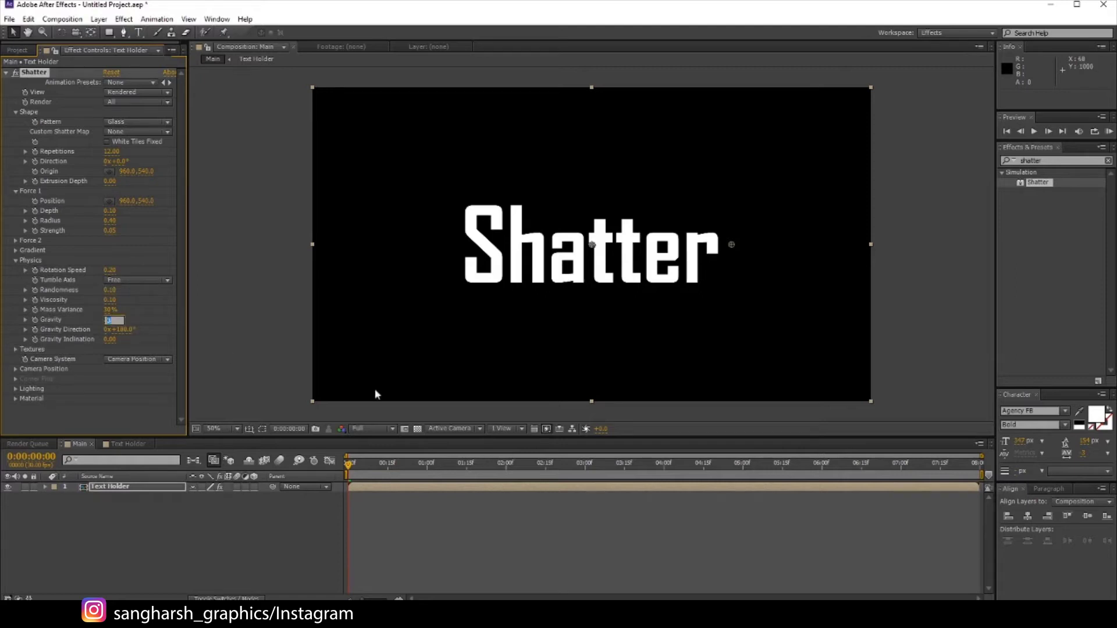
{"action": "key", "text": "space"}
{"action": "left_click_drag", "start_coordinate": [424, 486], "coordinate": [975, 519]}
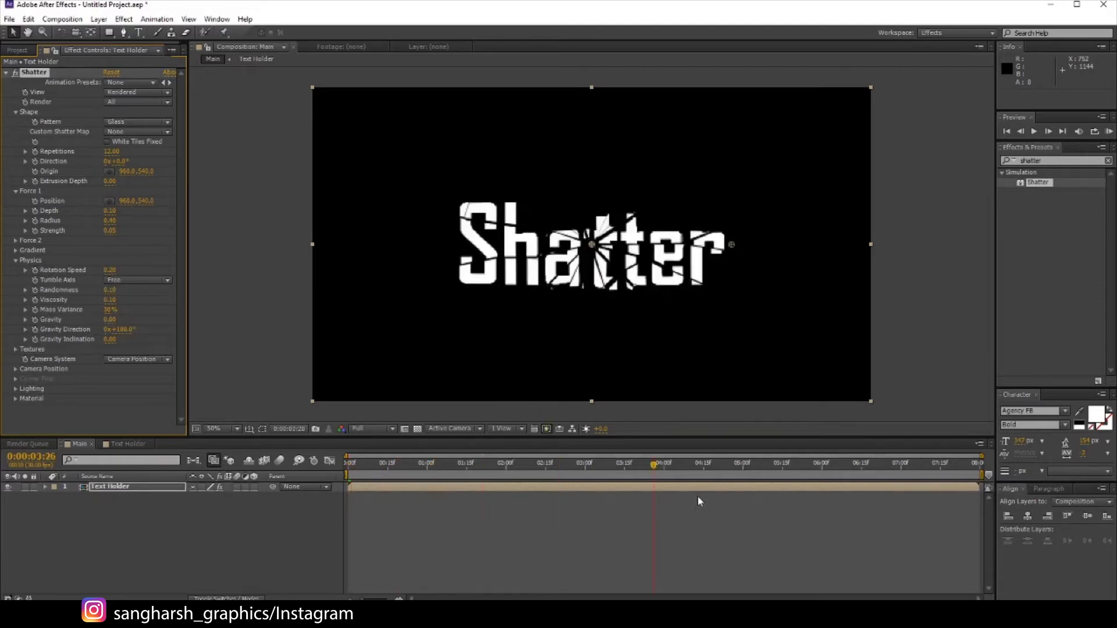
{"action": "key", "text": "Home"}
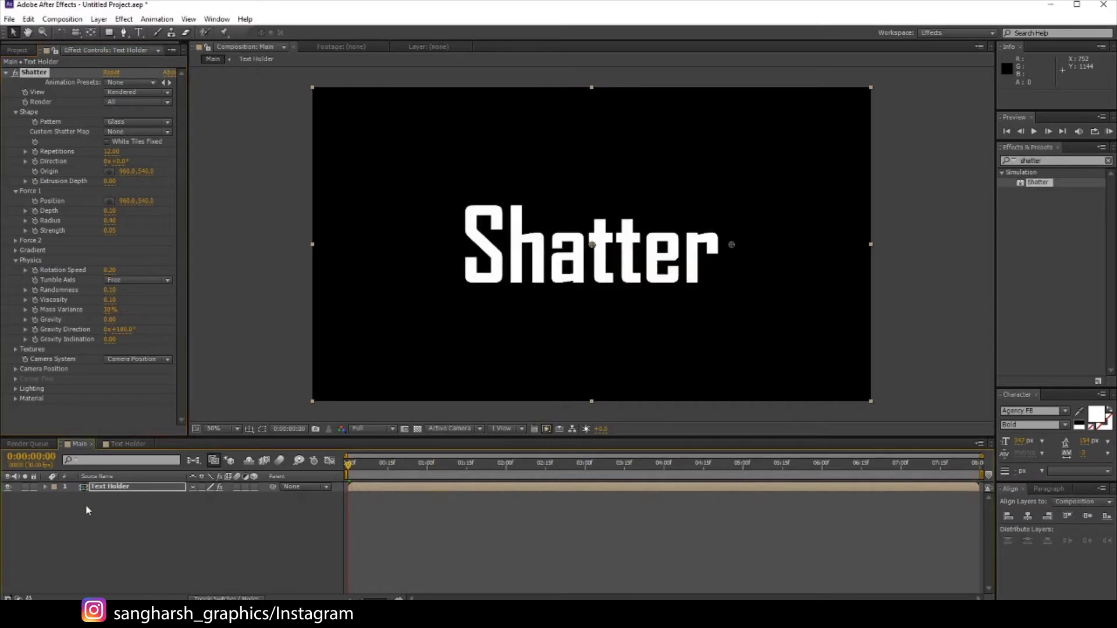
{"action": "left_click", "coordinate": [137, 494]}
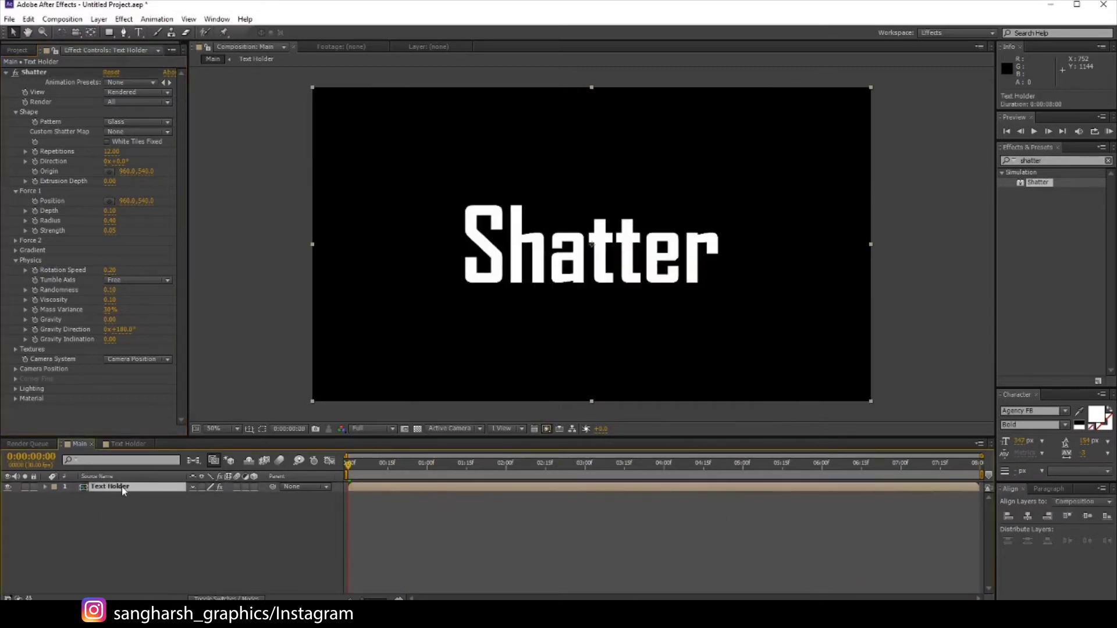
Pre-compose Text Holder into a new composition named Main Particles, moving all attributes
{"action": "right_click", "coordinate": [123, 492]}
{"action": "left_click", "coordinate": [178, 387]}
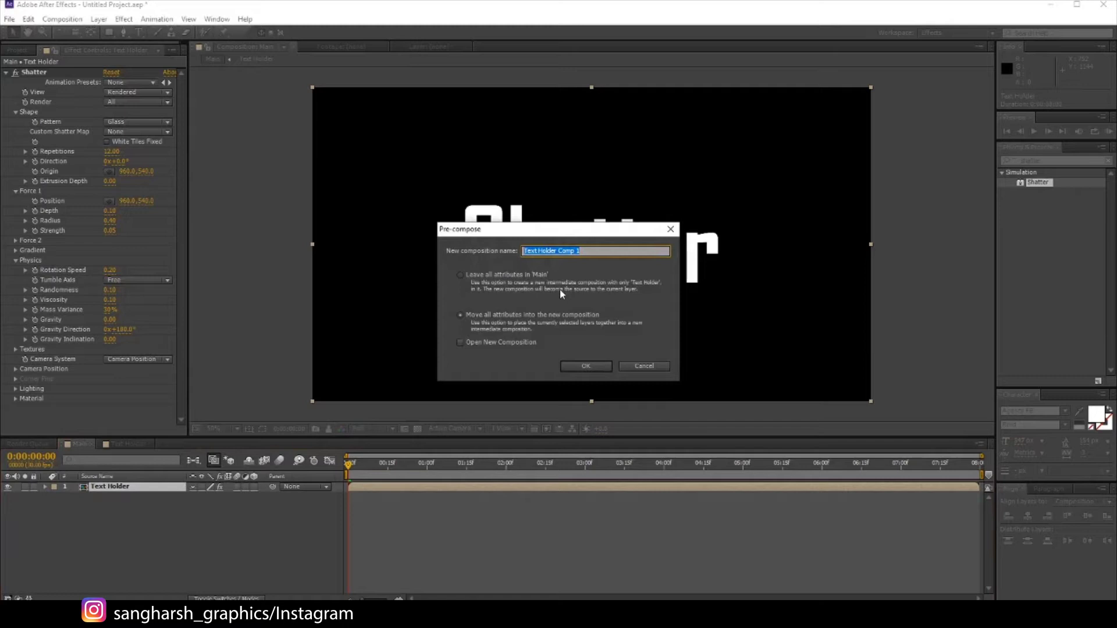
{"action": "type", "text": "Main Particles"}
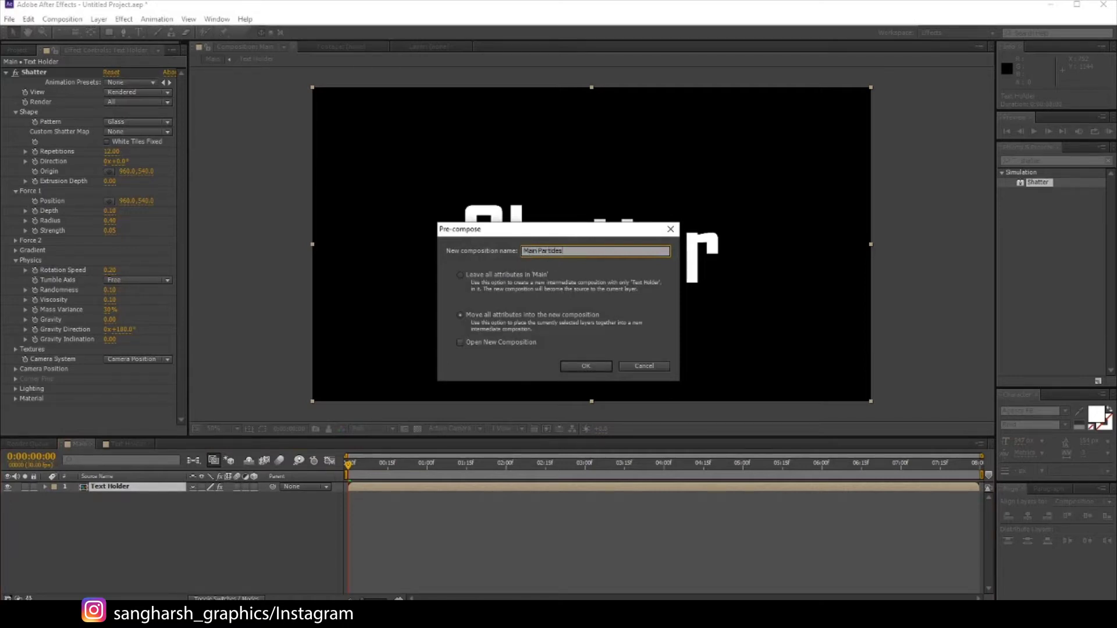
{"action": "key", "text": "Return"}
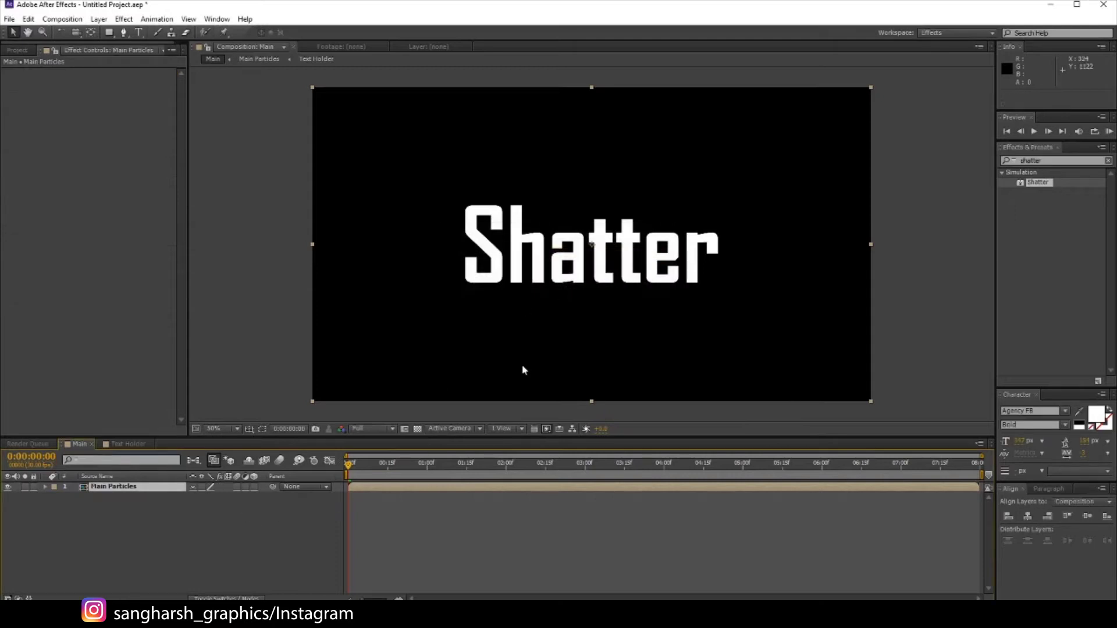
Apply Shatter to Main Particles: Rendered view, Glass pattern, Extrusion Depth 0.10
{"action": "left_click_drag", "start_coordinate": [1041, 182], "coordinate": [124, 492]}
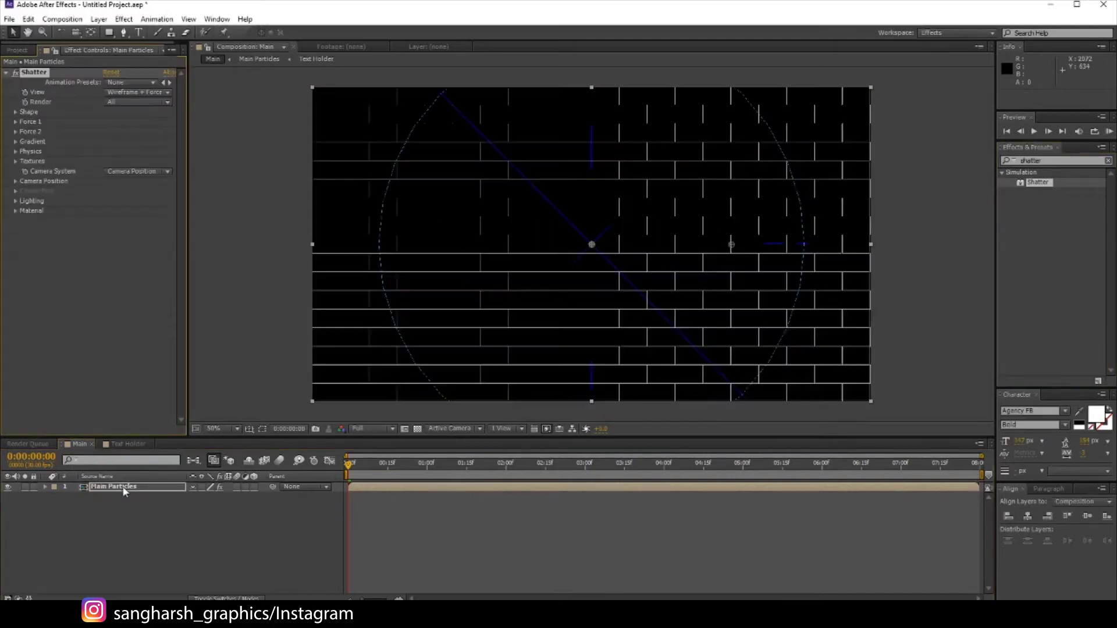
{"action": "left_click", "coordinate": [16, 112]}
{"action": "left_click", "coordinate": [138, 93]}
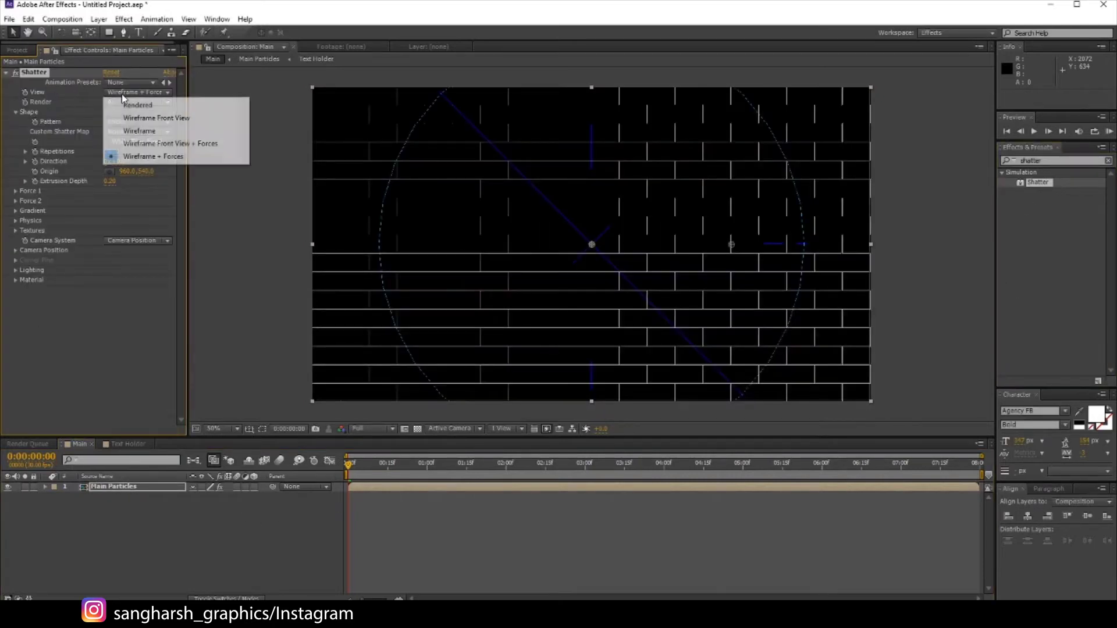
{"action": "left_click", "coordinate": [140, 106]}
{"action": "left_click", "coordinate": [138, 122]}
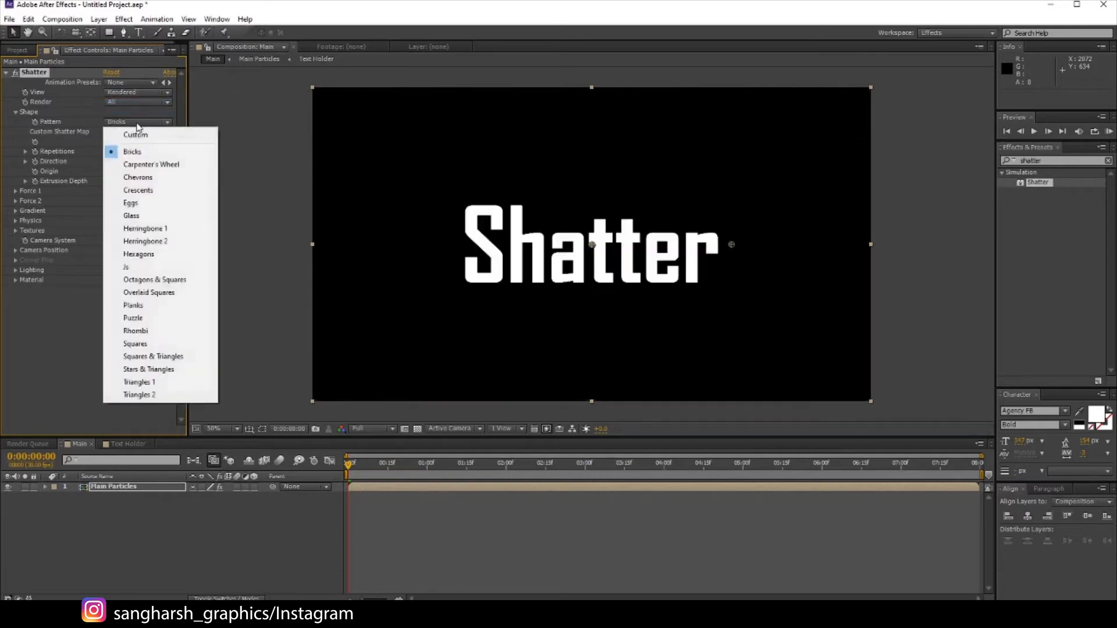
{"action": "left_click", "coordinate": [135, 216]}
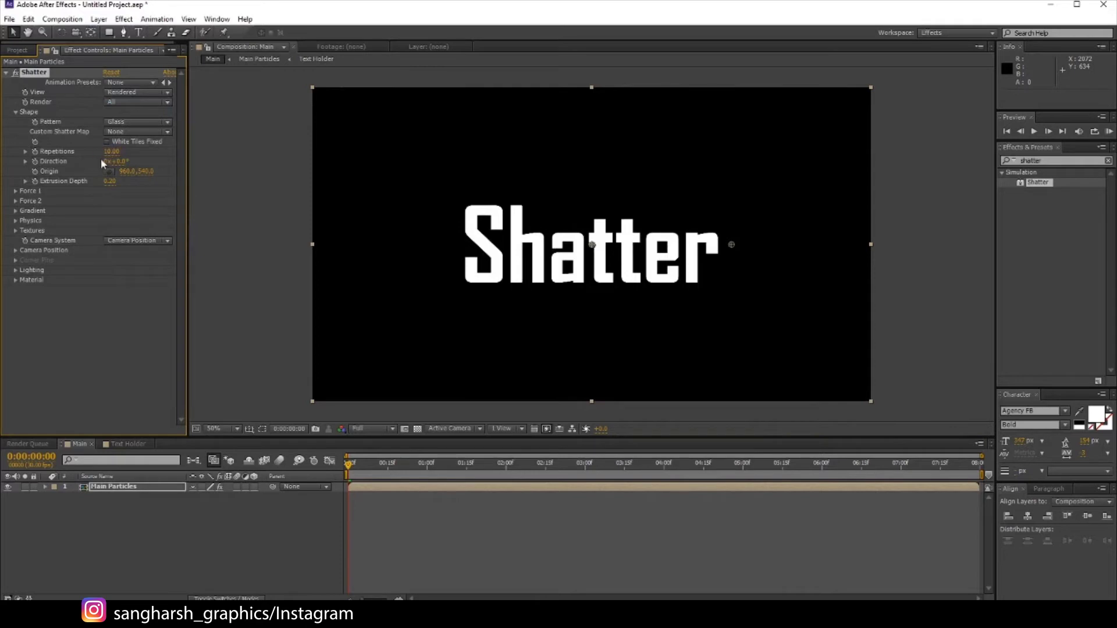
{"action": "left_click", "coordinate": [111, 183]}
{"action": "key", "text": "Return"}
Set Physics Gravity to 0 and Force 1 Strength to 0.50
{"action": "left_click", "coordinate": [15, 191]}
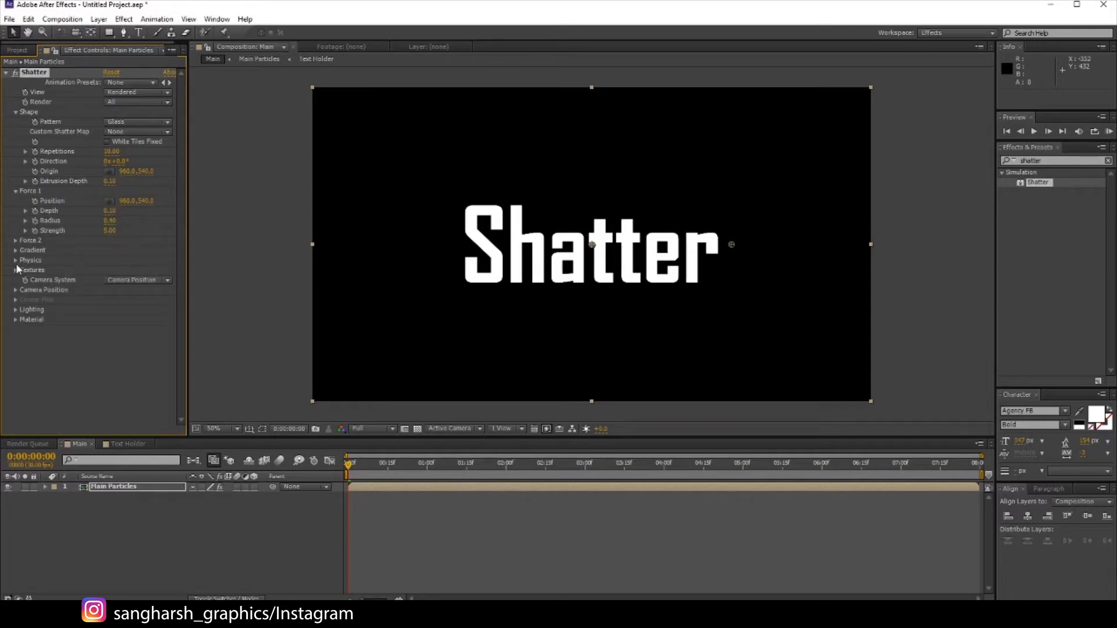
{"action": "left_click", "coordinate": [17, 261]}
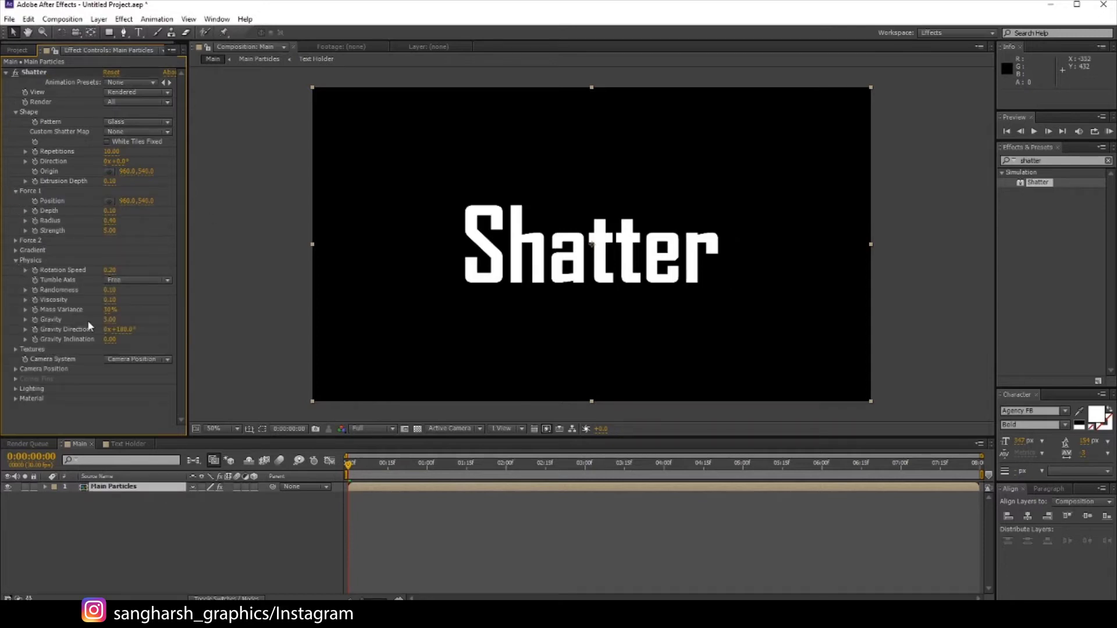
{"action": "left_click", "coordinate": [107, 319]}
{"action": "type", "text": "0"}
{"action": "key", "text": "Return"}
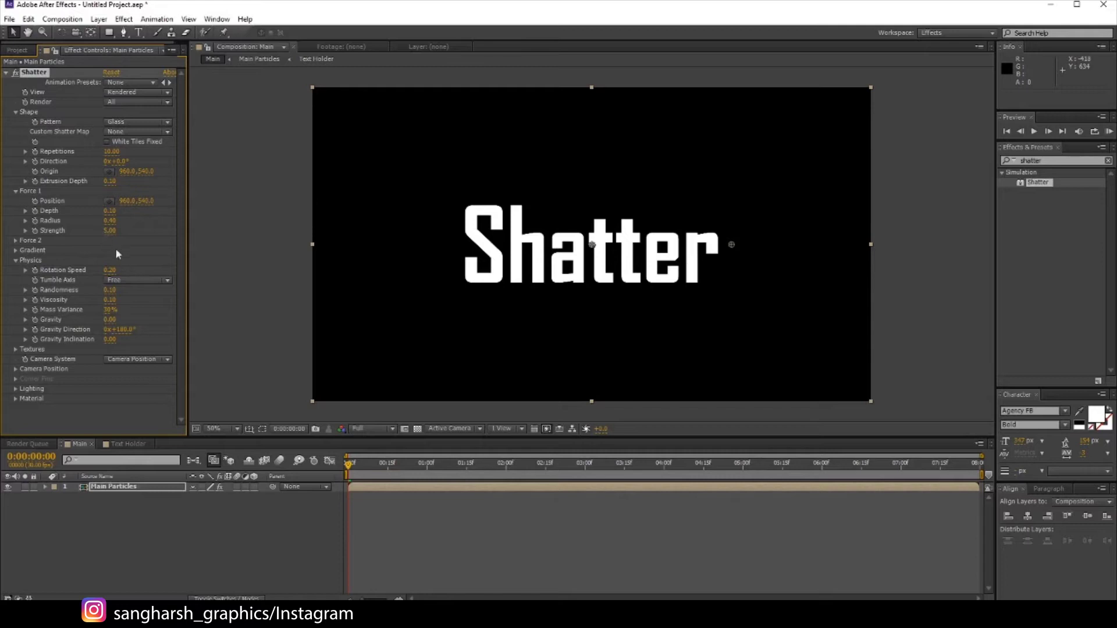
{"action": "left_click", "coordinate": [109, 231]}
{"action": "type", "text": "0.5"}
{"action": "key", "text": "Return"}
Keyframe Force 1 Radius from 0.10 to 1.00 and scrub to check the growth
{"action": "left_click_drag", "start_coordinate": [349, 478], "coordinate": [578, 501]}
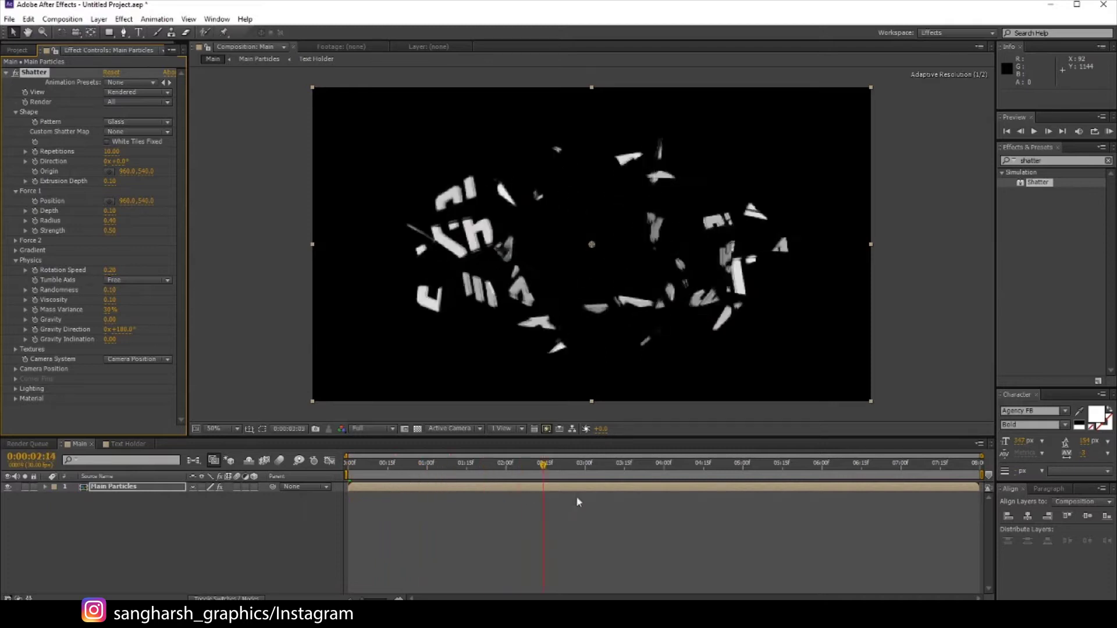
{"action": "mouse_move", "coordinate": [577, 501]}
{"action": "left_mouse_down"}
{"action": "mouse_move", "coordinate": [488, 474]}
{"action": "mouse_move", "coordinate": [625, 486]}
{"action": "mouse_move", "coordinate": [665, 475]}
{"action": "left_mouse_up"}
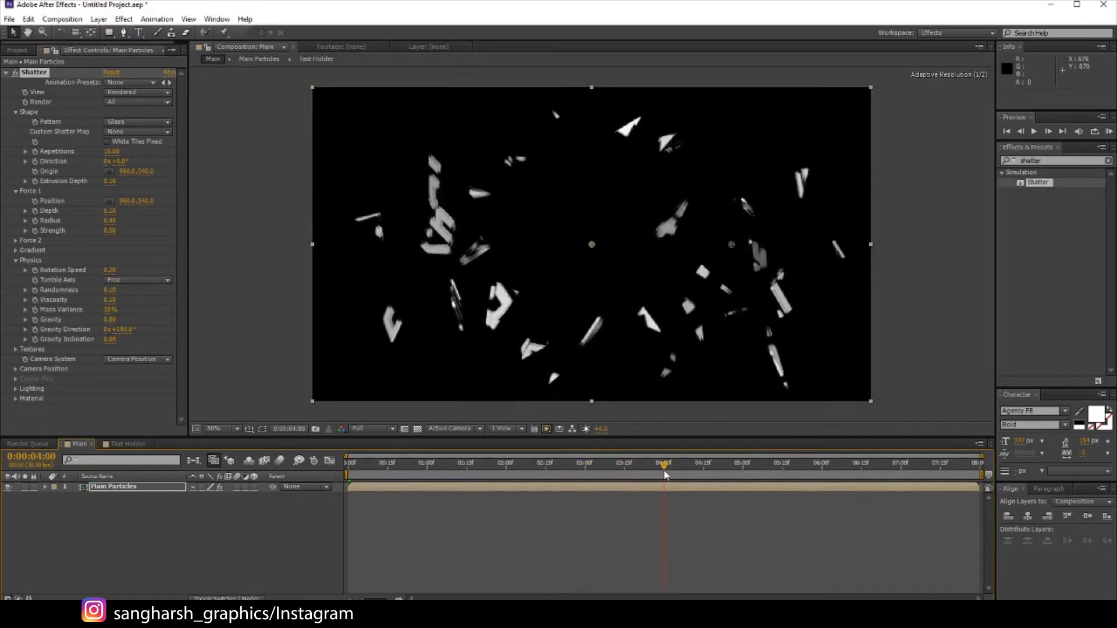
{"action": "left_click", "coordinate": [109, 220]}
{"action": "type", "text": "0.1"}
{"action": "key", "text": "Return"}
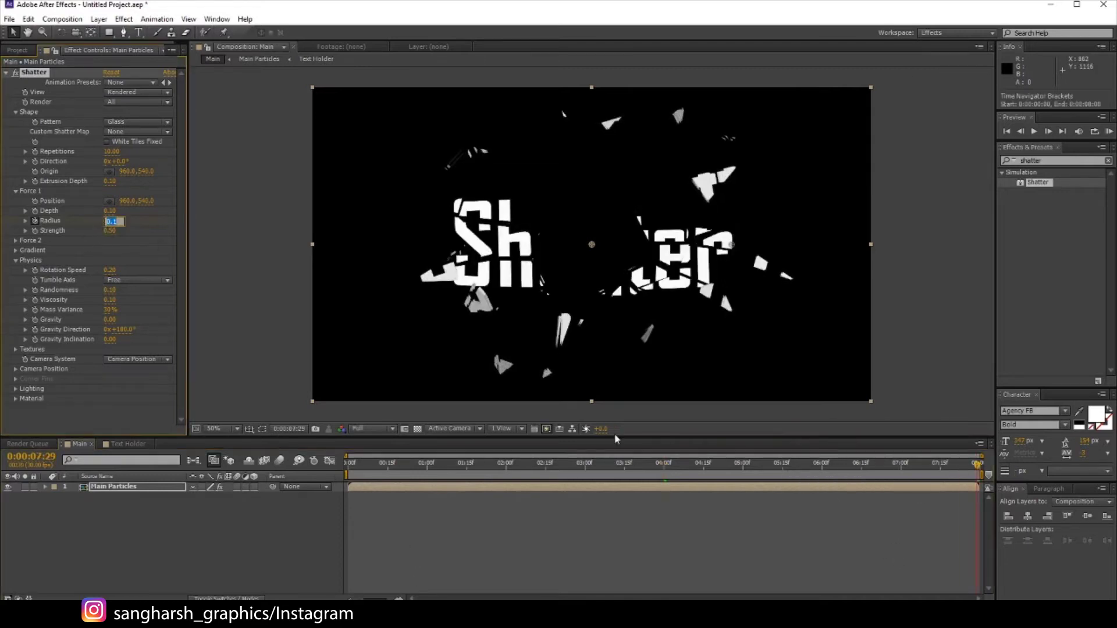
{"action": "type", "text": "1"}
{"action": "key", "text": "Return"}
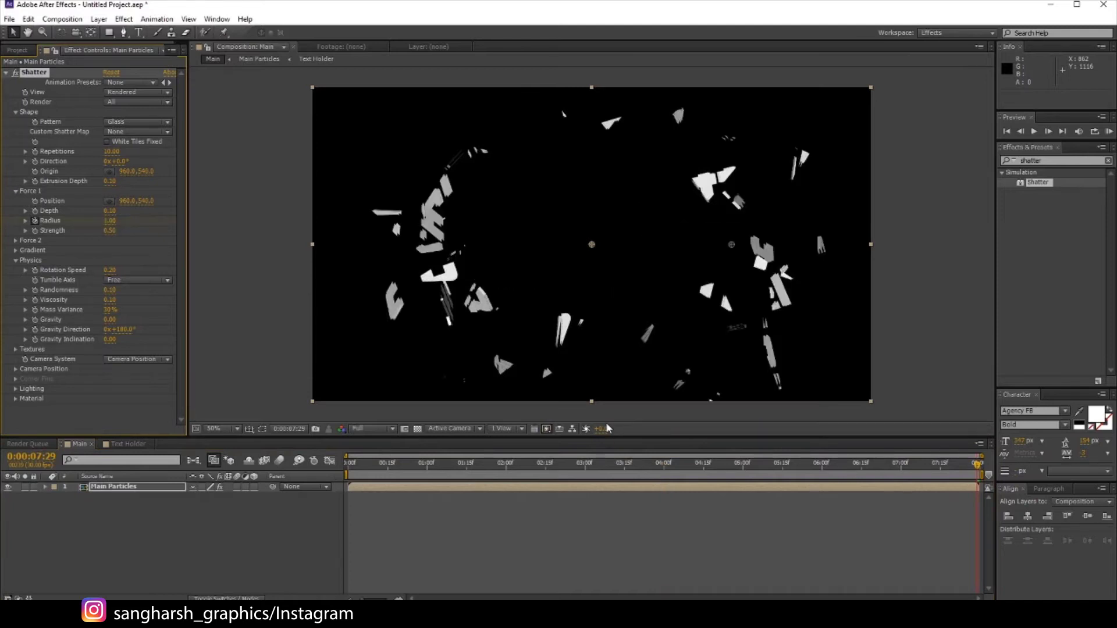
{"action": "mouse_move", "coordinate": [668, 463]}
{"action": "left_mouse_down"}
{"action": "mouse_move", "coordinate": [908, 463]}
{"action": "mouse_move", "coordinate": [644, 466]}
{"action": "mouse_move", "coordinate": [942, 487]}
{"action": "left_mouse_up"}
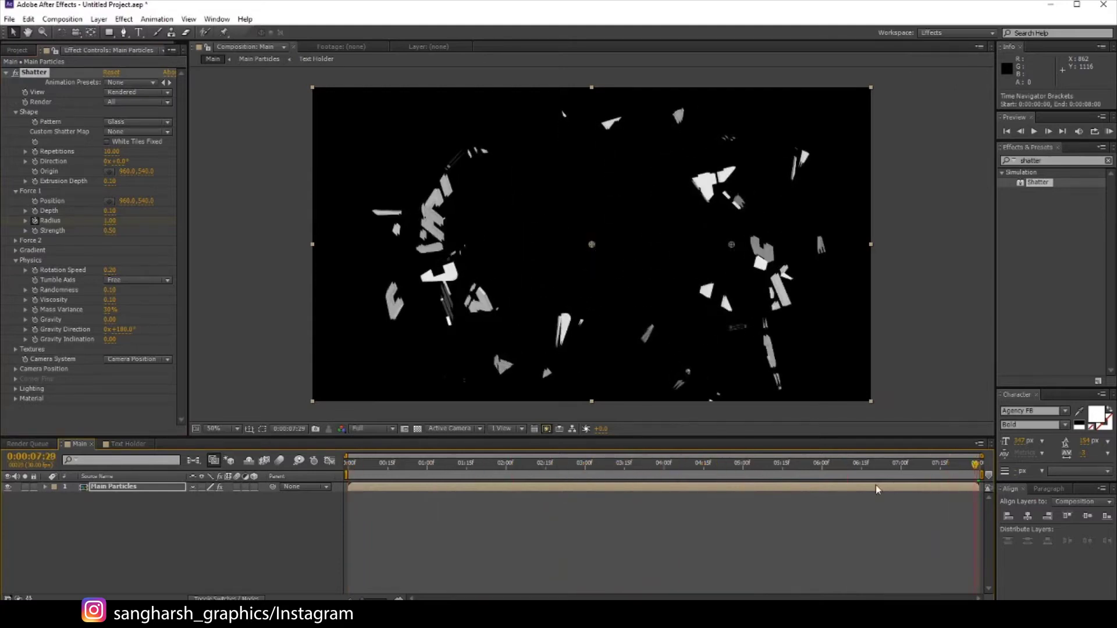
{"action": "left_click_drag", "start_coordinate": [943, 487], "coordinate": [870, 491]}
Ease both Radius keyframes in the Graph Editor's speed graph, lengthening their influence
{"action": "key", "text": "u"}
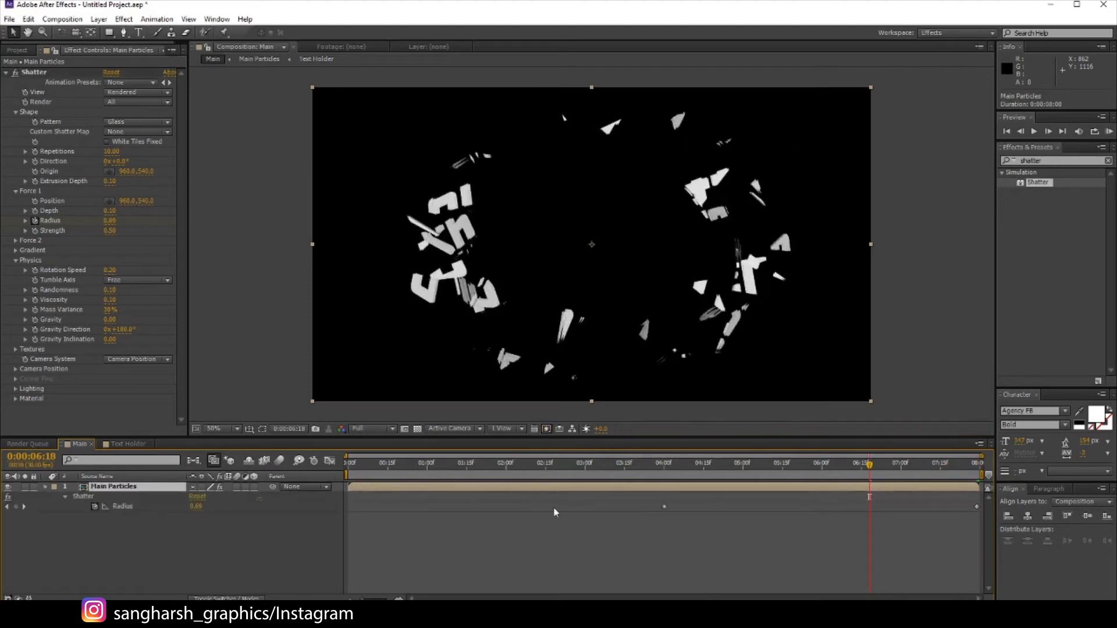
{"action": "left_click_drag", "start_coordinate": [616, 500], "coordinate": [994, 558]}
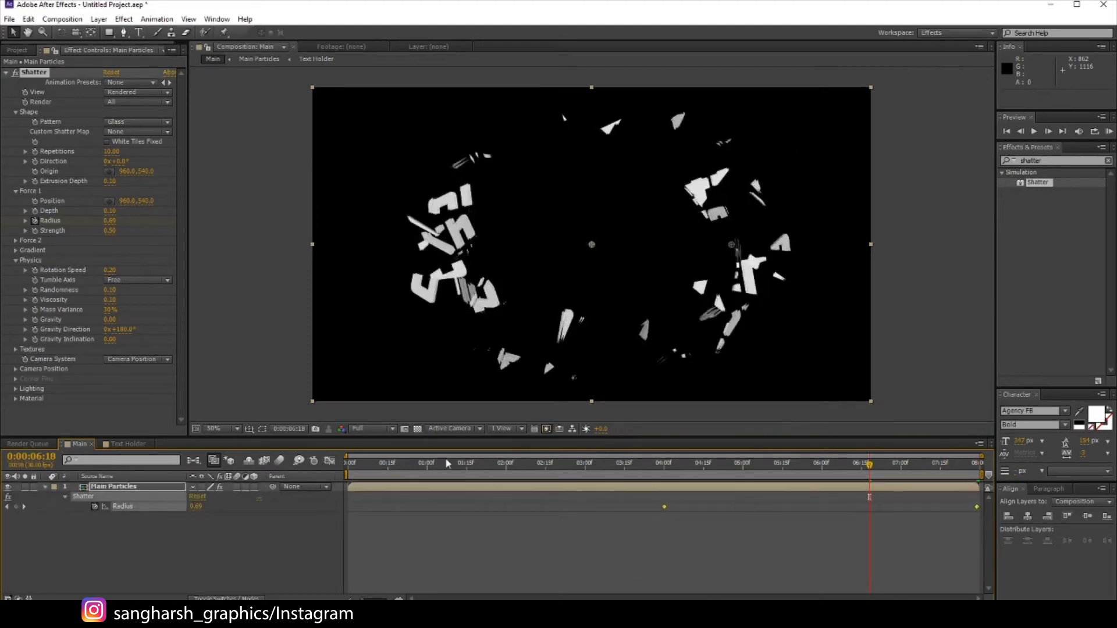
{"action": "left_click", "coordinate": [330, 461]}
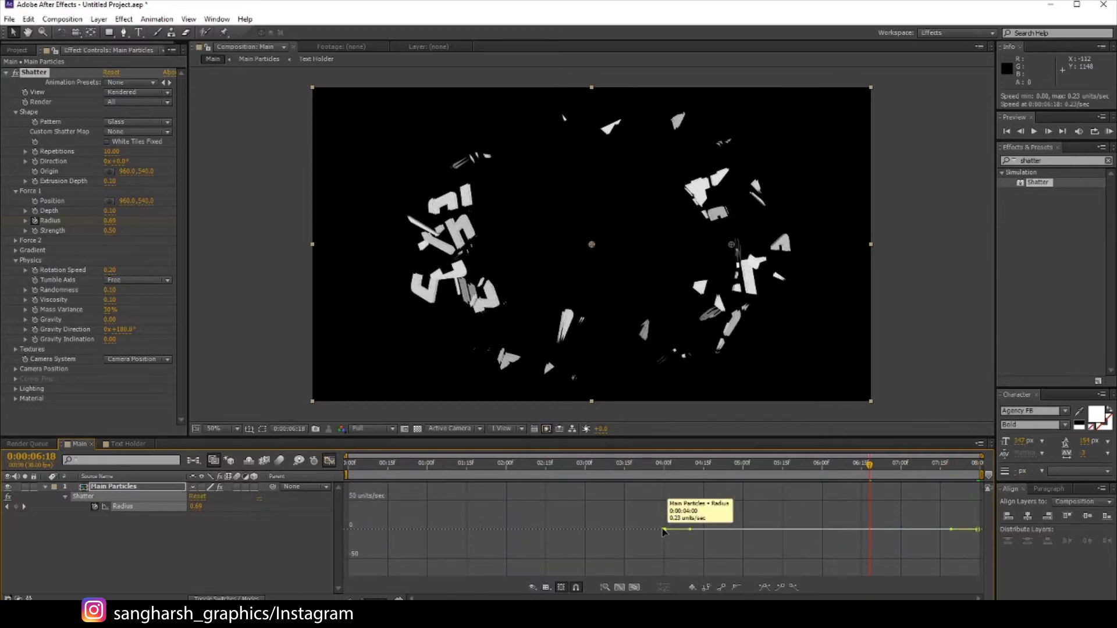
{"action": "left_click_drag", "start_coordinate": [689, 529], "coordinate": [911, 531]}
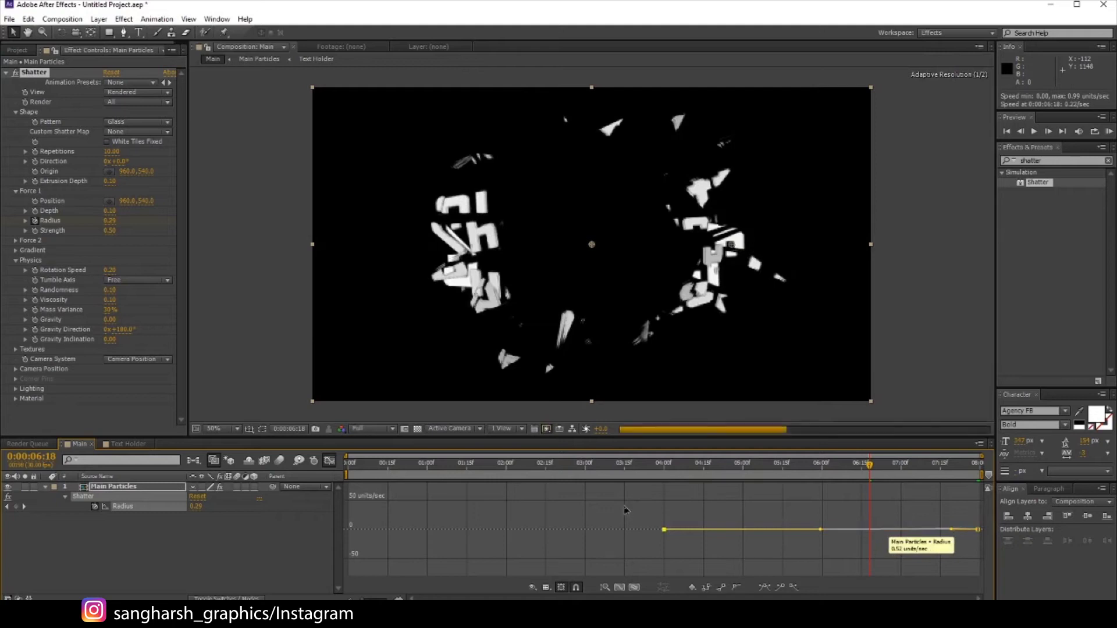
{"action": "left_click_drag", "start_coordinate": [624, 507], "coordinate": [970, 553]}
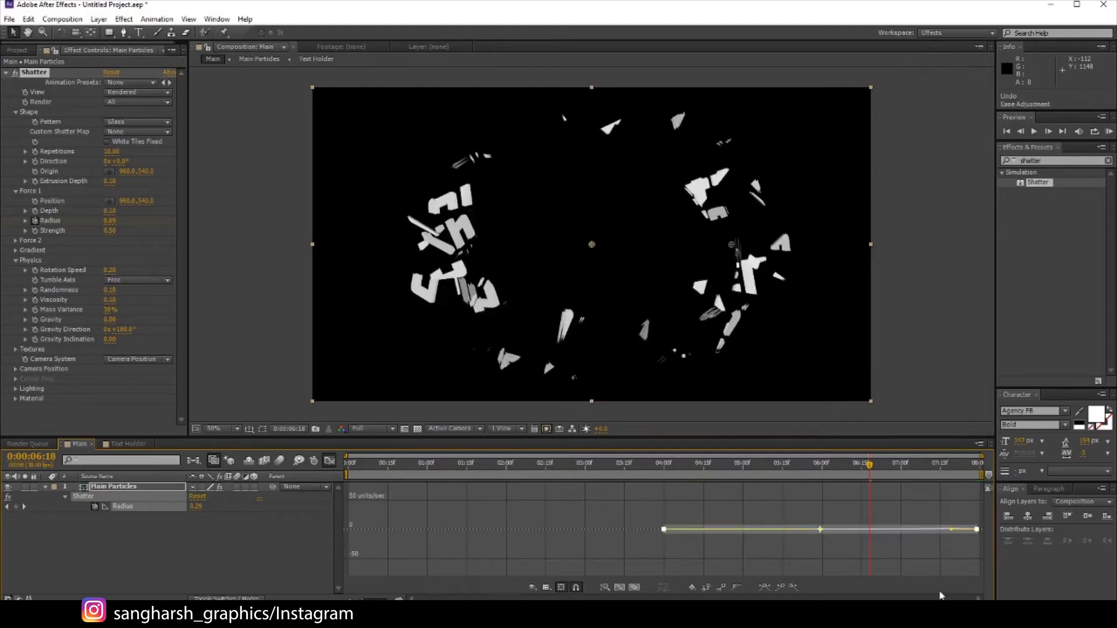
{"action": "left_click_drag", "start_coordinate": [621, 516], "coordinate": [998, 566]}
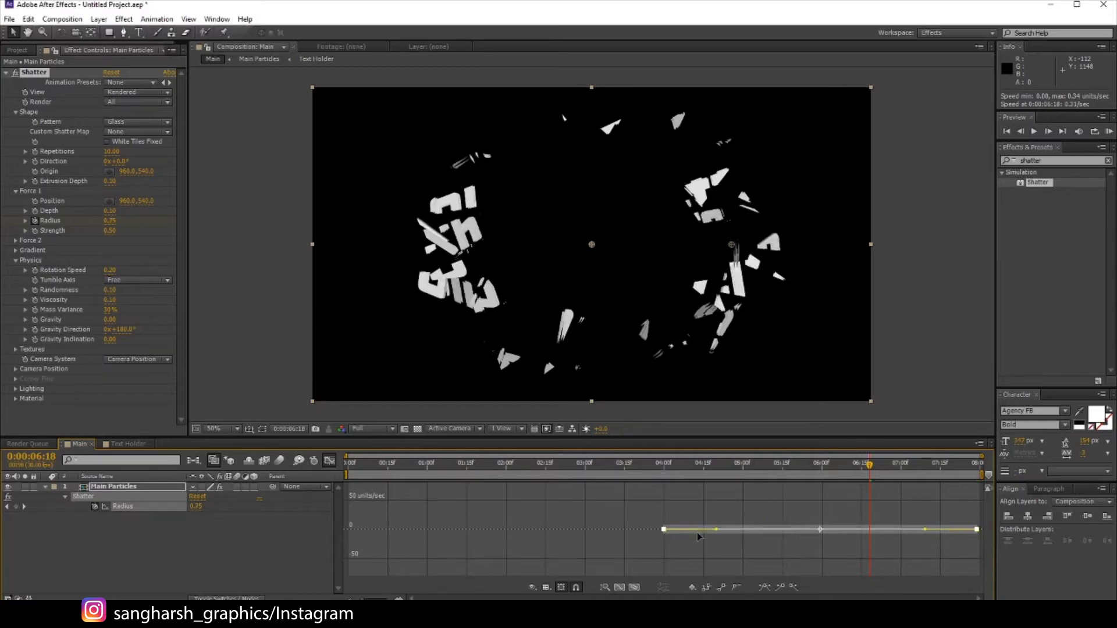
{"action": "right_click", "coordinate": [715, 533]}
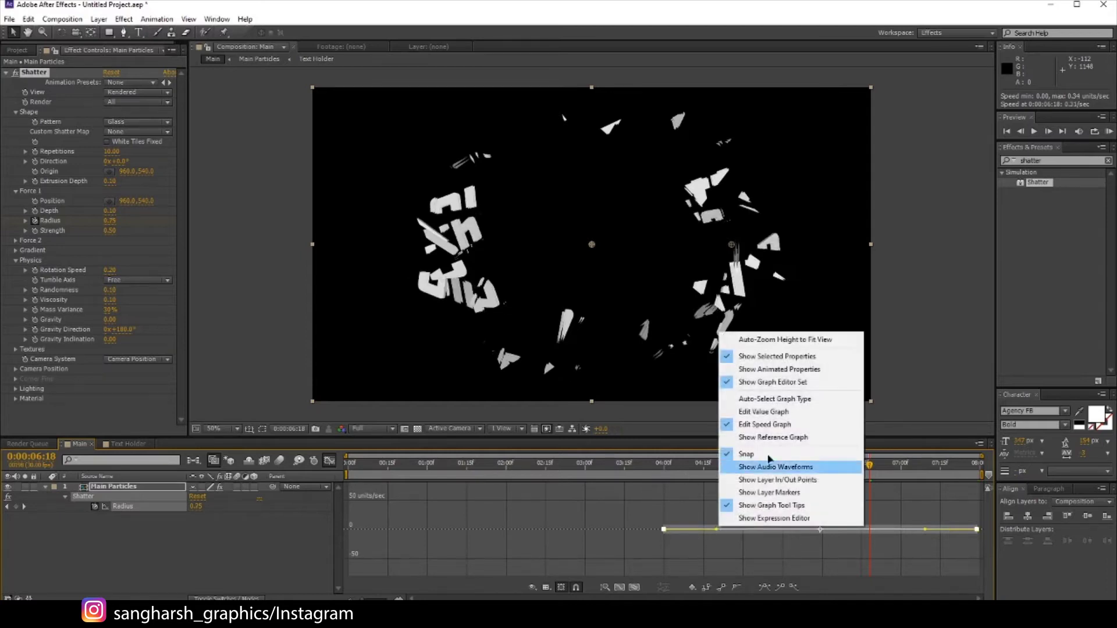
{"action": "left_click", "coordinate": [773, 436]}
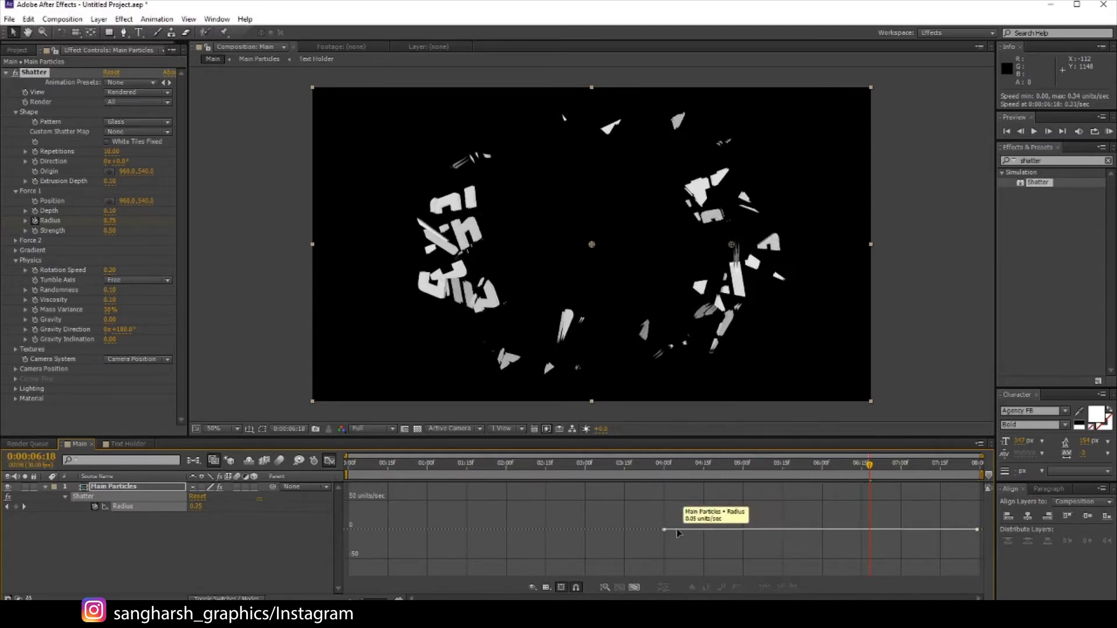
{"action": "left_click_drag", "start_coordinate": [714, 529], "coordinate": [900, 530]}
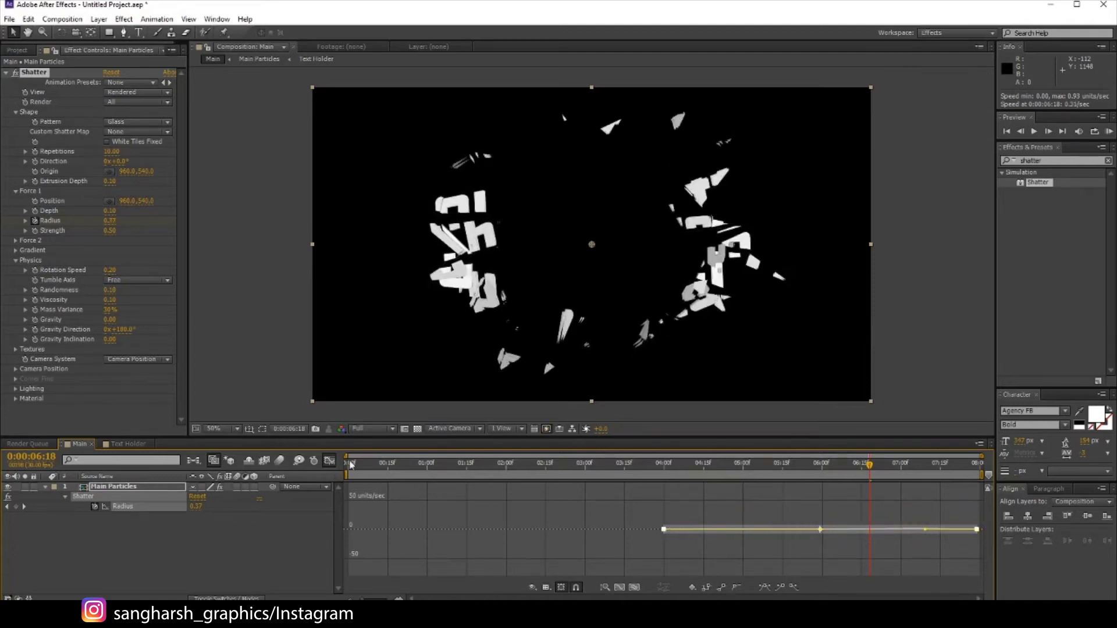
{"action": "left_click", "coordinate": [329, 461]}
Scrub and play back the eased shatter animation
{"action": "left_click_drag", "start_coordinate": [679, 464], "coordinate": [969, 497]}
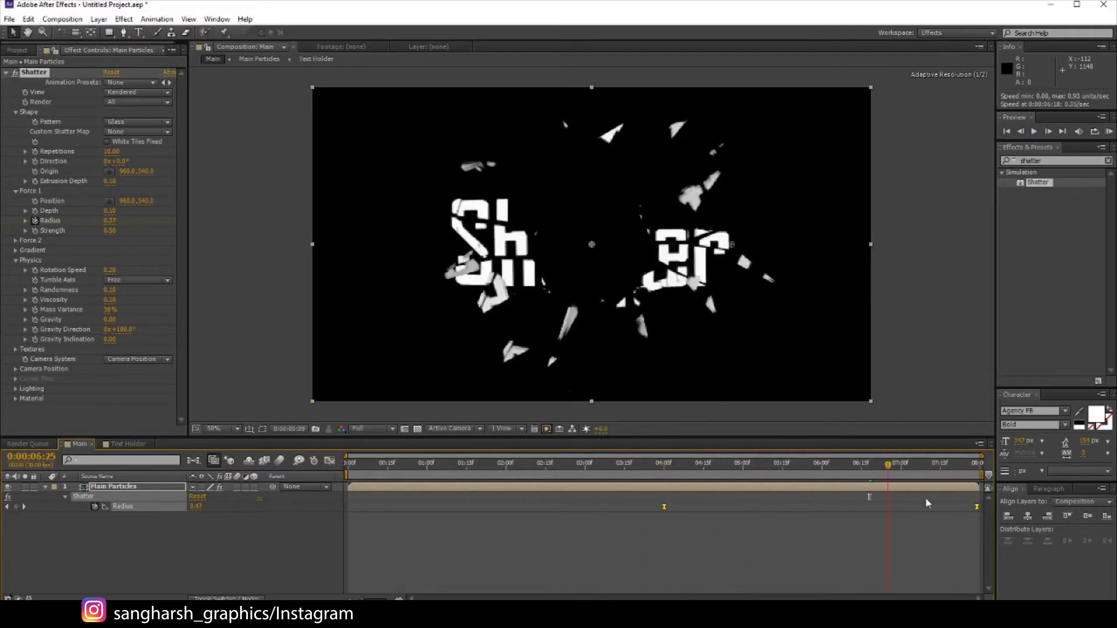
{"action": "left_click_drag", "start_coordinate": [968, 497], "coordinate": [761, 498]}
{"action": "key", "text": "space"}
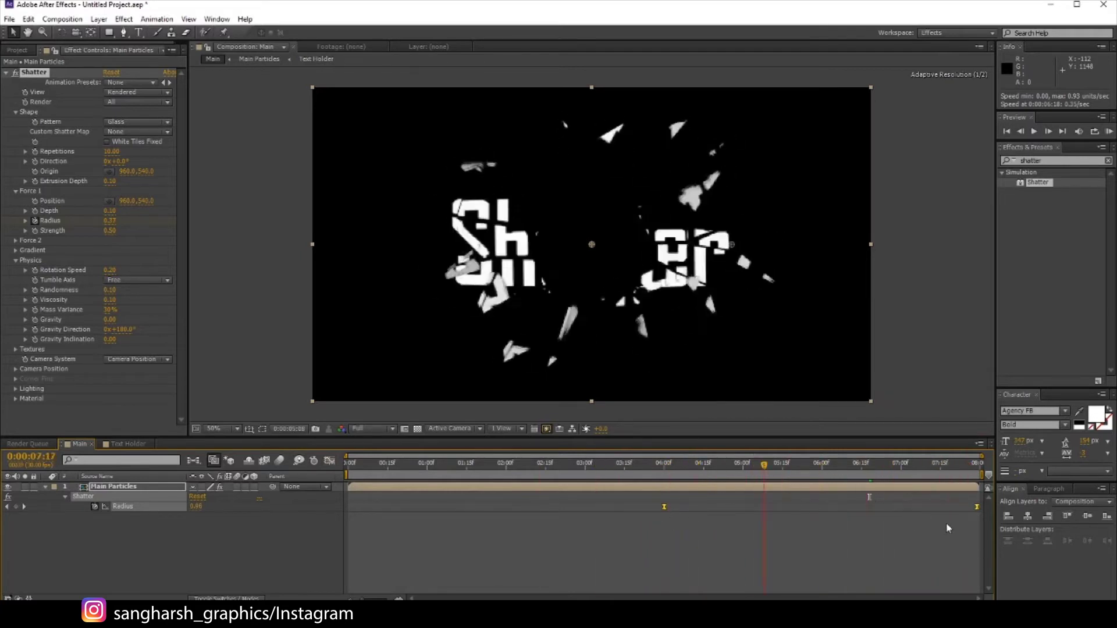
{"action": "left_click_drag", "start_coordinate": [951, 498], "coordinate": [853, 498]}
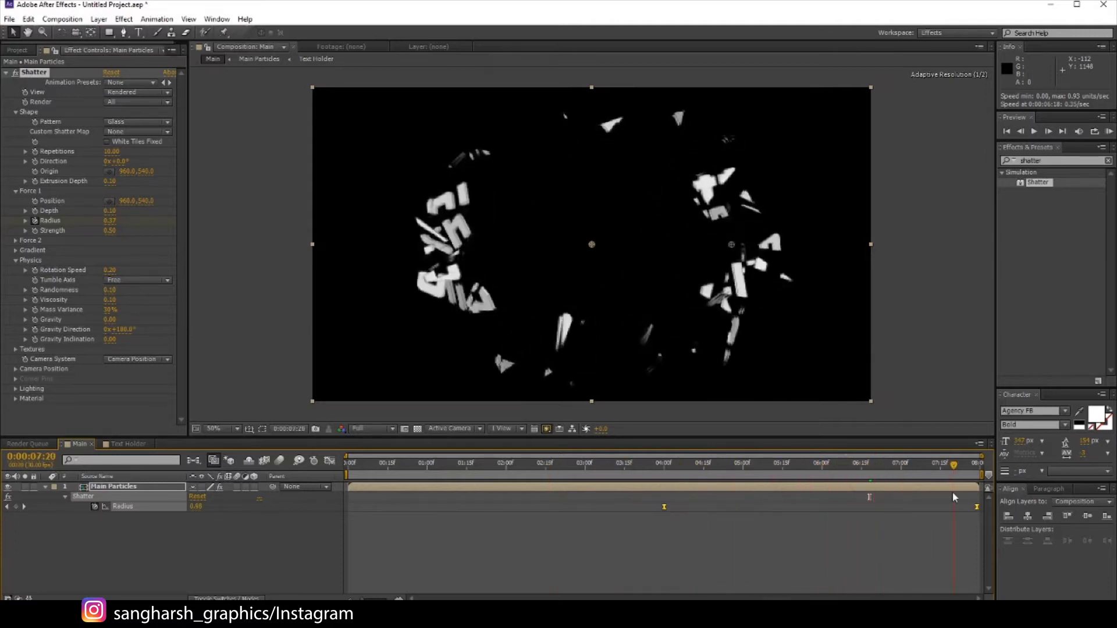
{"action": "left_click_drag", "start_coordinate": [853, 498], "coordinate": [945, 498]}
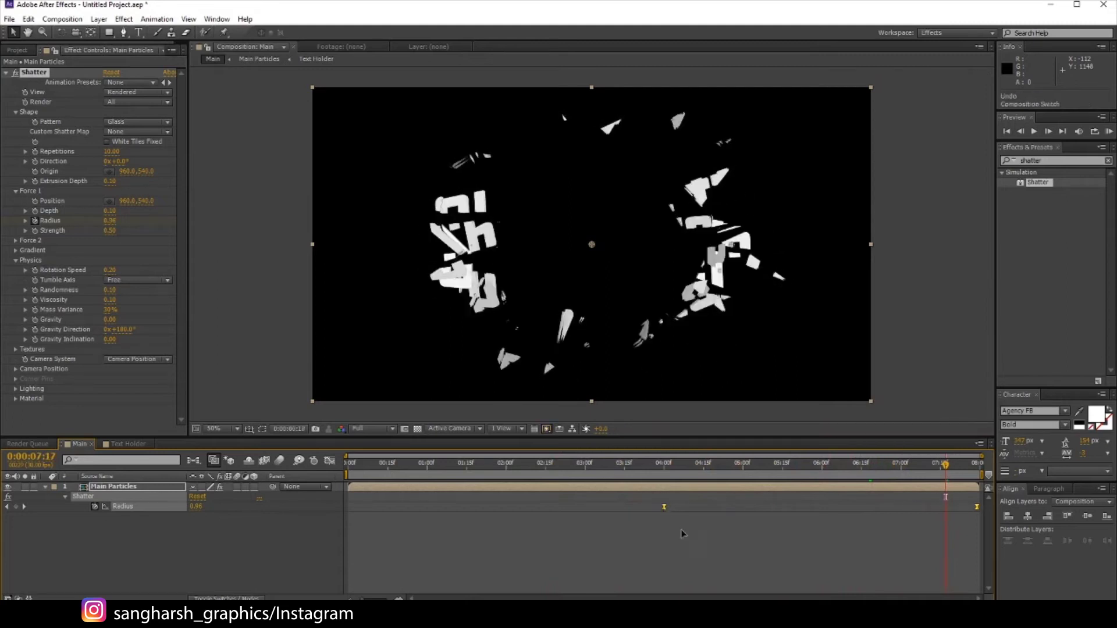
Undo the last graph change, collapse the Shatter properties, and select Main Particles
{"action": "key", "text": "shift+F3"}
{"action": "key", "text": "ctrl+z"}
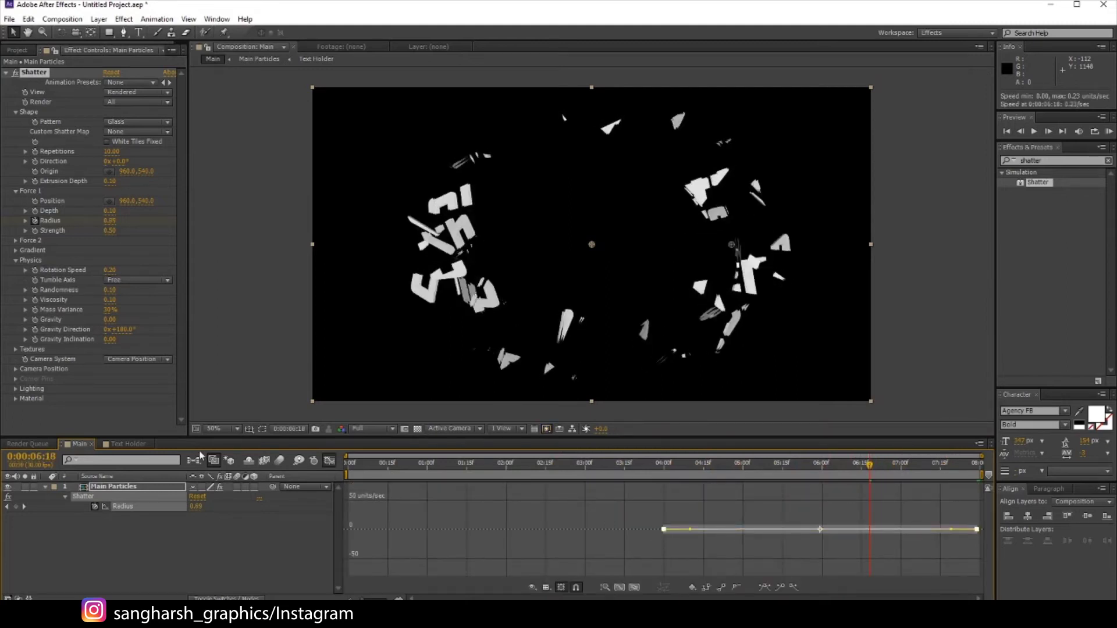
{"action": "left_click", "coordinate": [329, 461]}
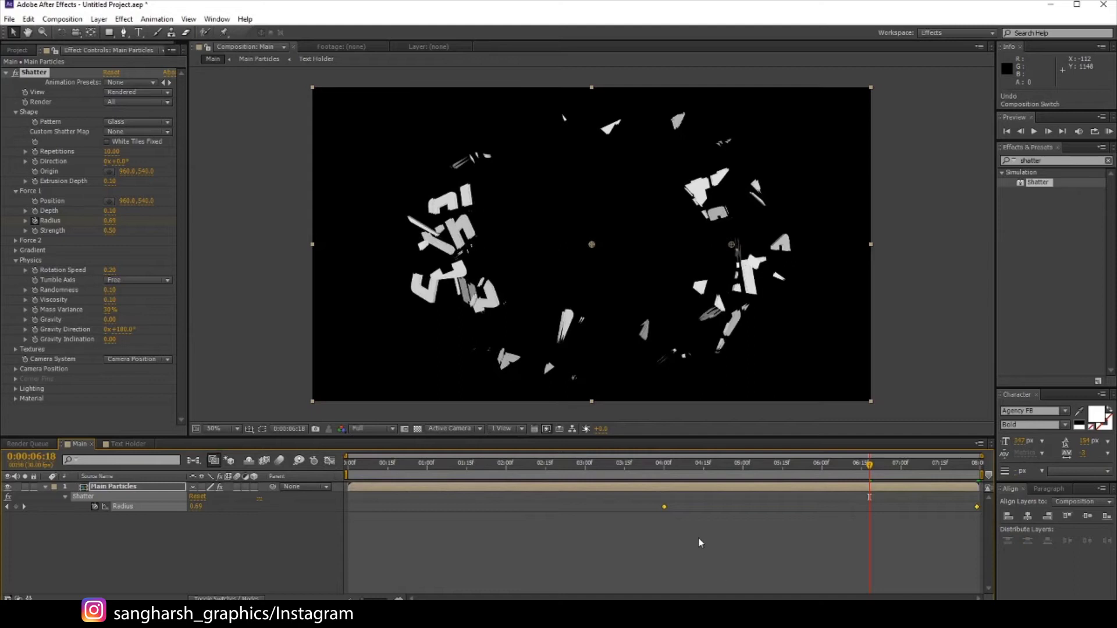
{"action": "key", "text": "u"}
{"action": "left_click", "coordinate": [692, 511]}
{"action": "left_click", "coordinate": [668, 488]}
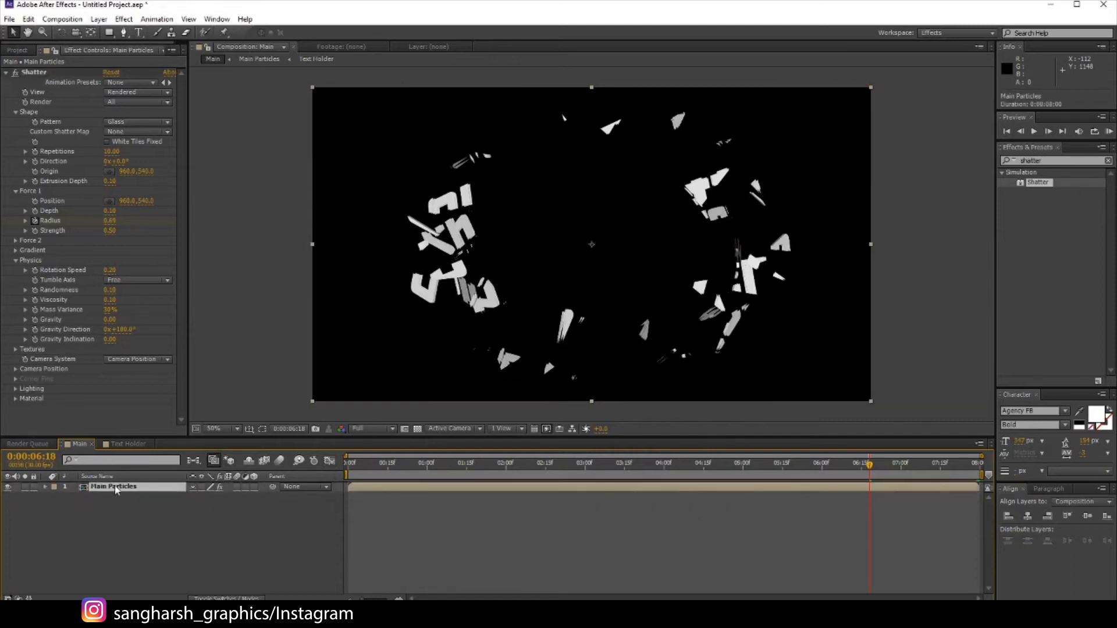
Duplicate Main Particles, rename the top copy Particles, and start a preview
{"action": "key", "text": "ctrl+d"}
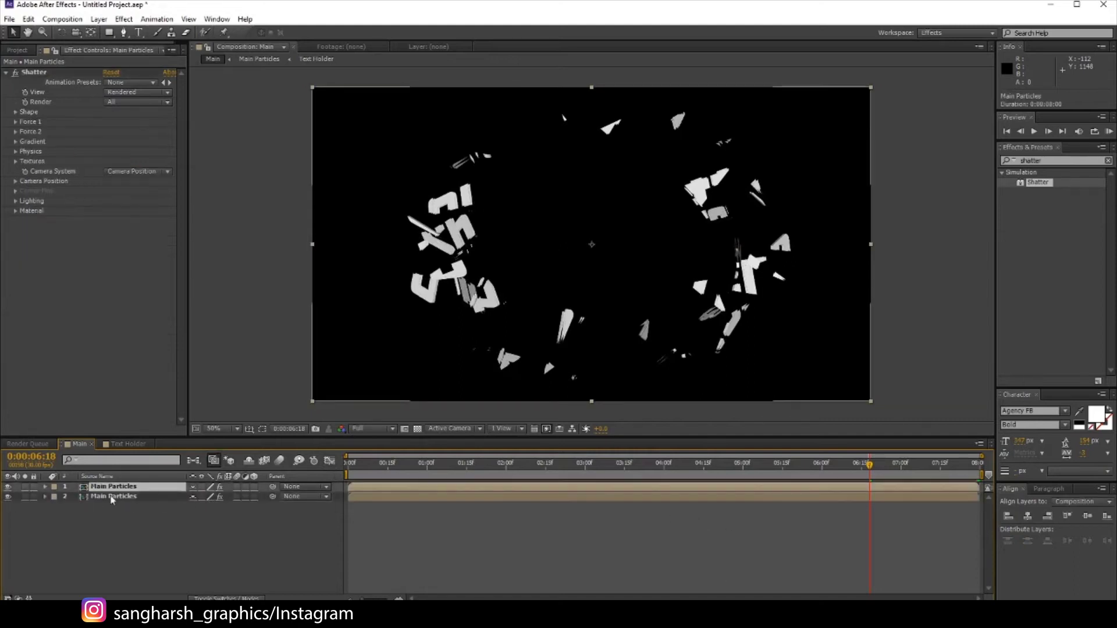
{"action": "right_click", "coordinate": [94, 489]}
{"action": "left_click", "coordinate": [142, 480]}
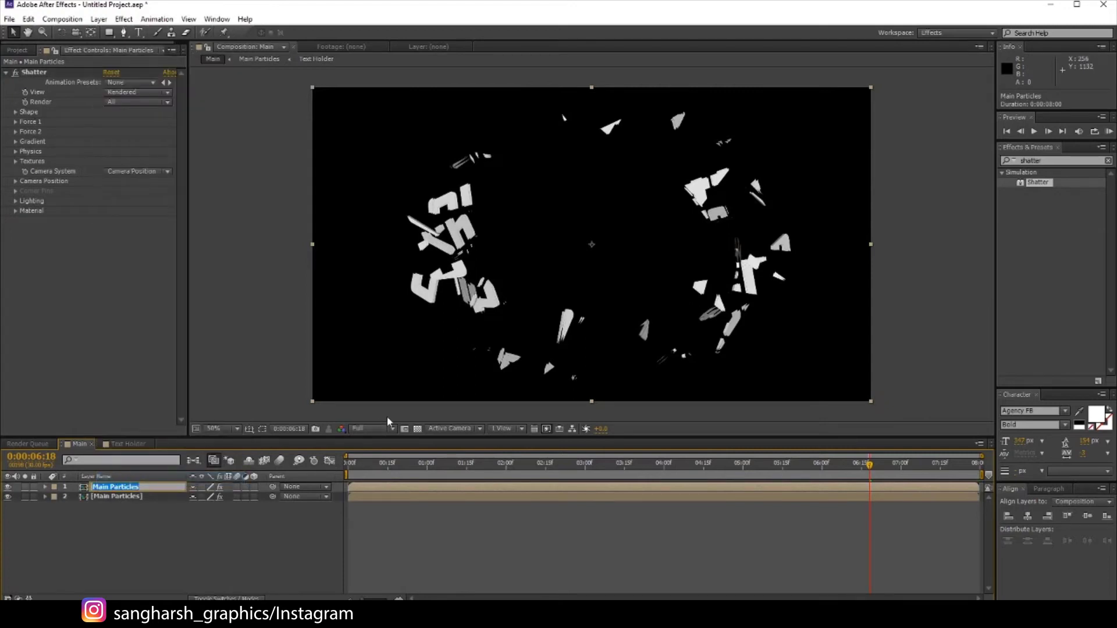
{"action": "type", "text": "P"}
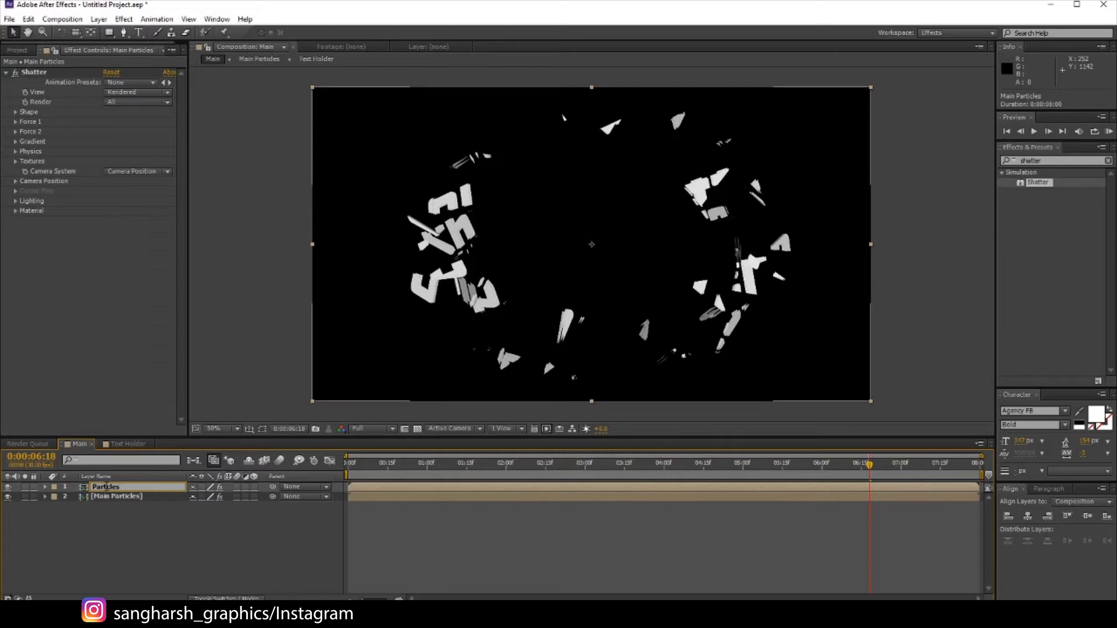
{"action": "key", "text": "Return"}
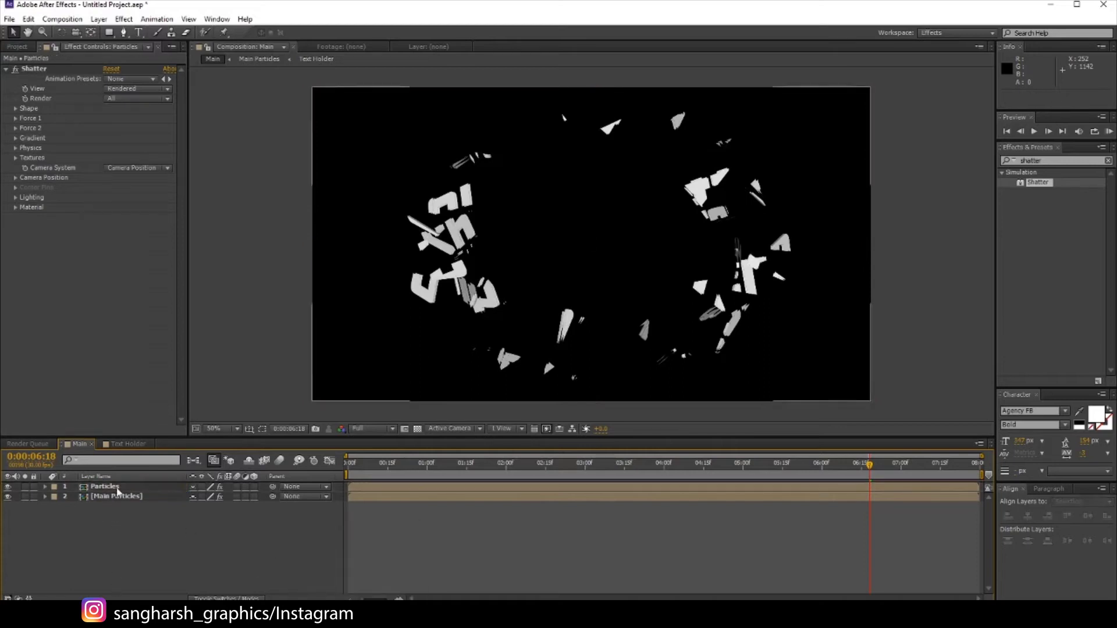
{"action": "left_click", "coordinate": [118, 488]}
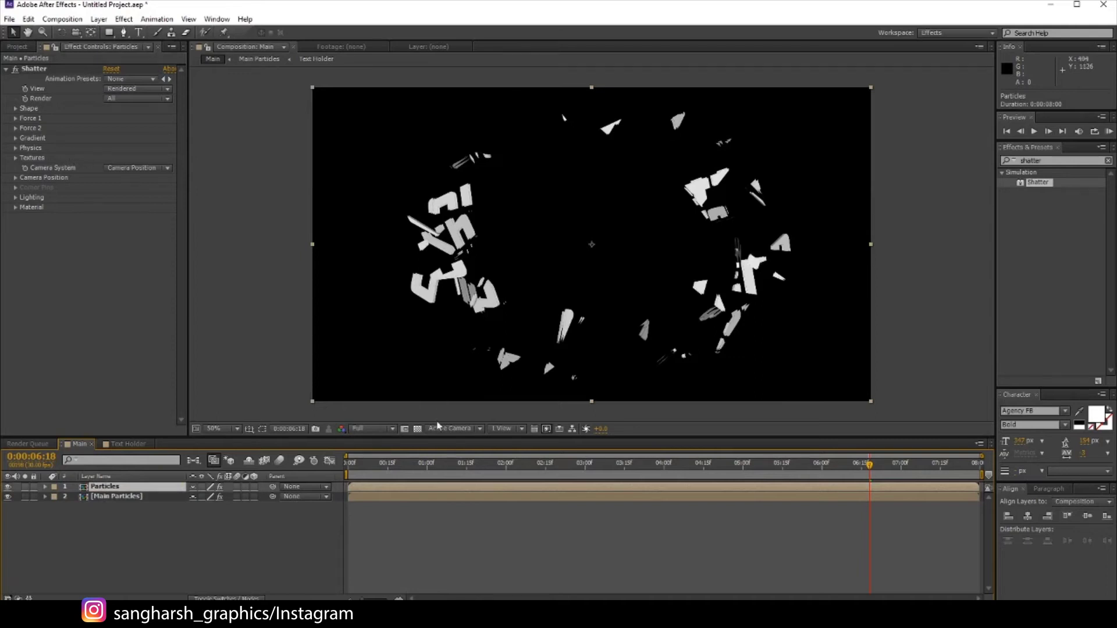
{"action": "key", "text": "KP_0"}
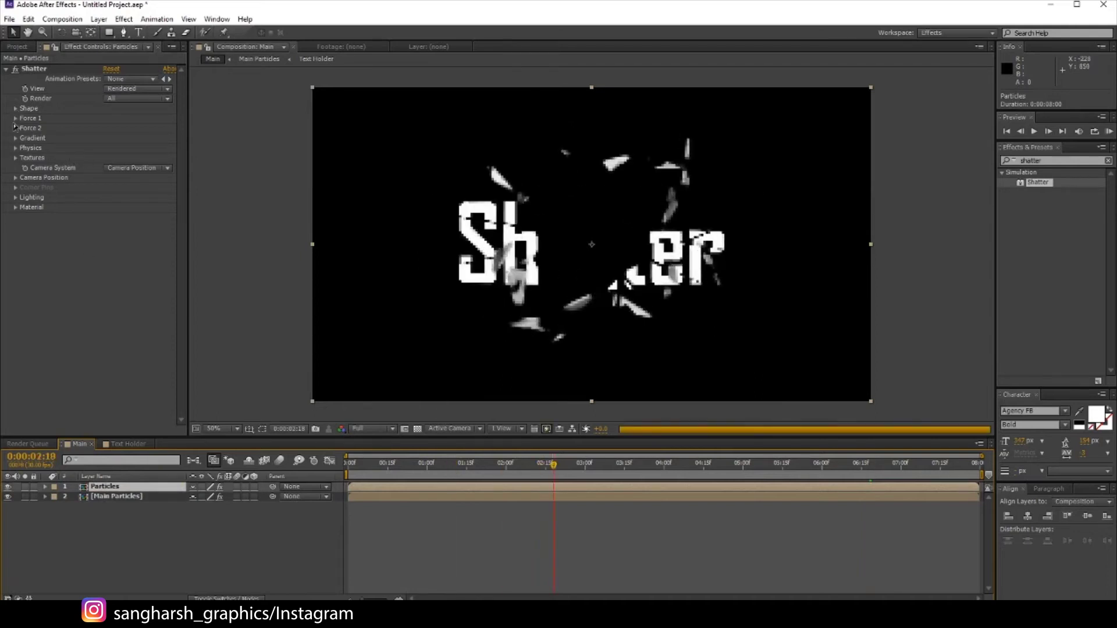
Set Particles' Shatter Repetitions to 200 and Extrusion Depth to 0.01, checking at 3:00
{"action": "left_click", "coordinate": [16, 109]}
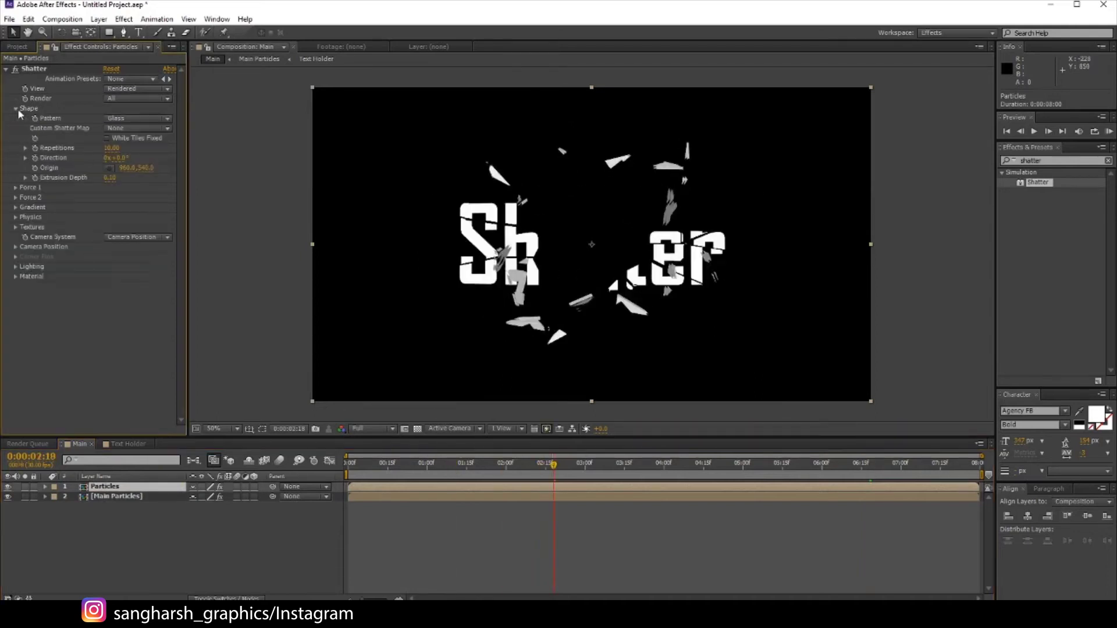
{"action": "left_click", "coordinate": [112, 148]}
{"action": "type", "text": "200"}
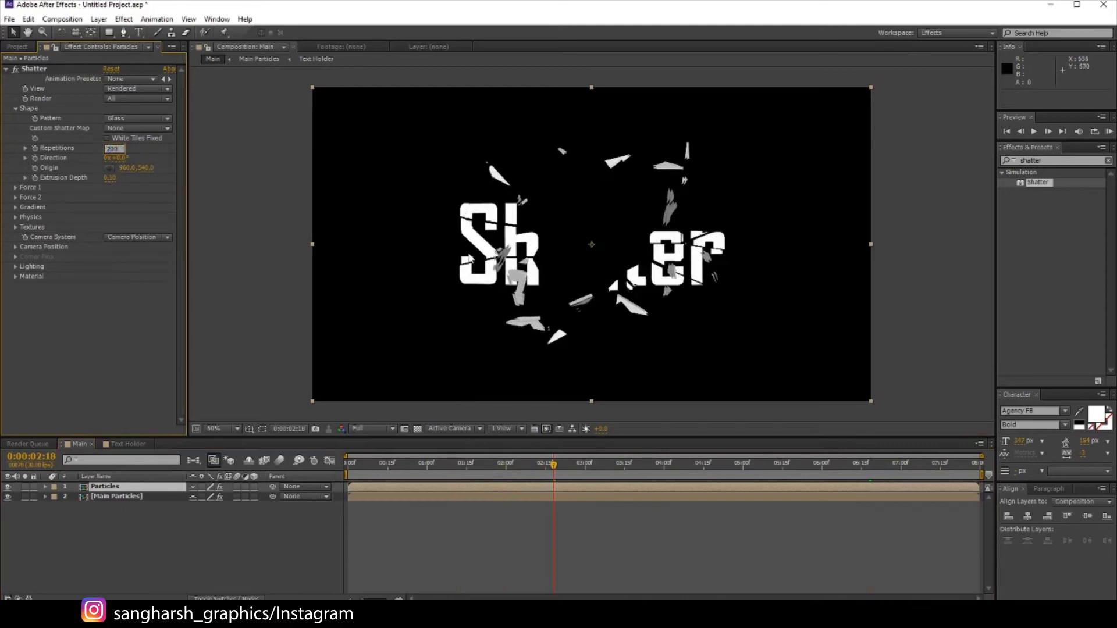
{"action": "key", "text": "Return"}
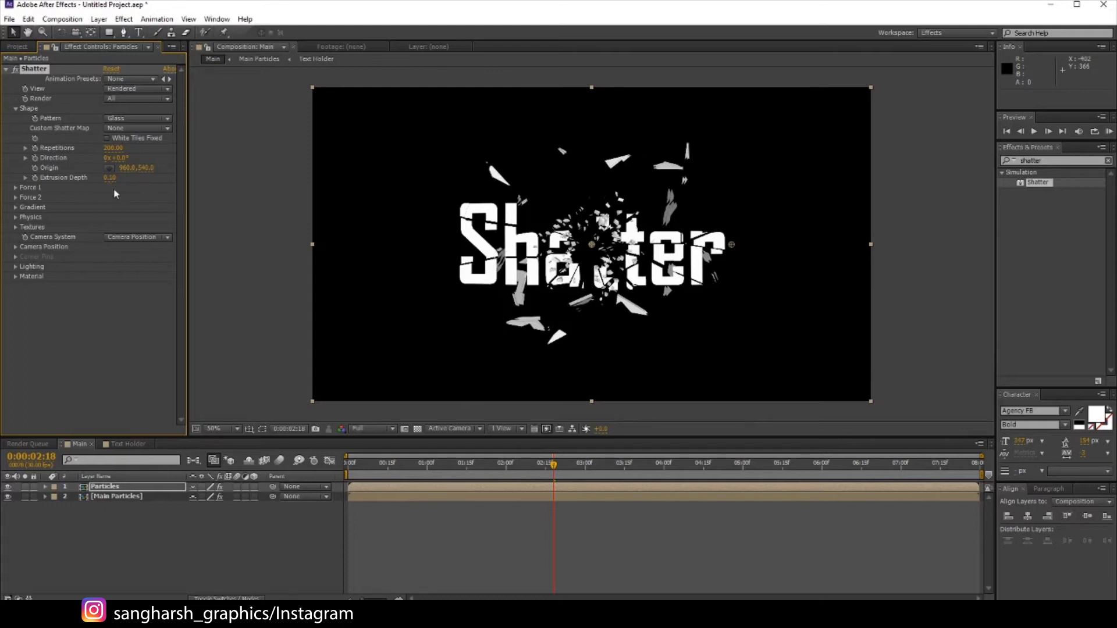
{"action": "left_click", "coordinate": [110, 178]}
{"action": "type", "text": "0.01"}
{"action": "key", "text": "Return"}
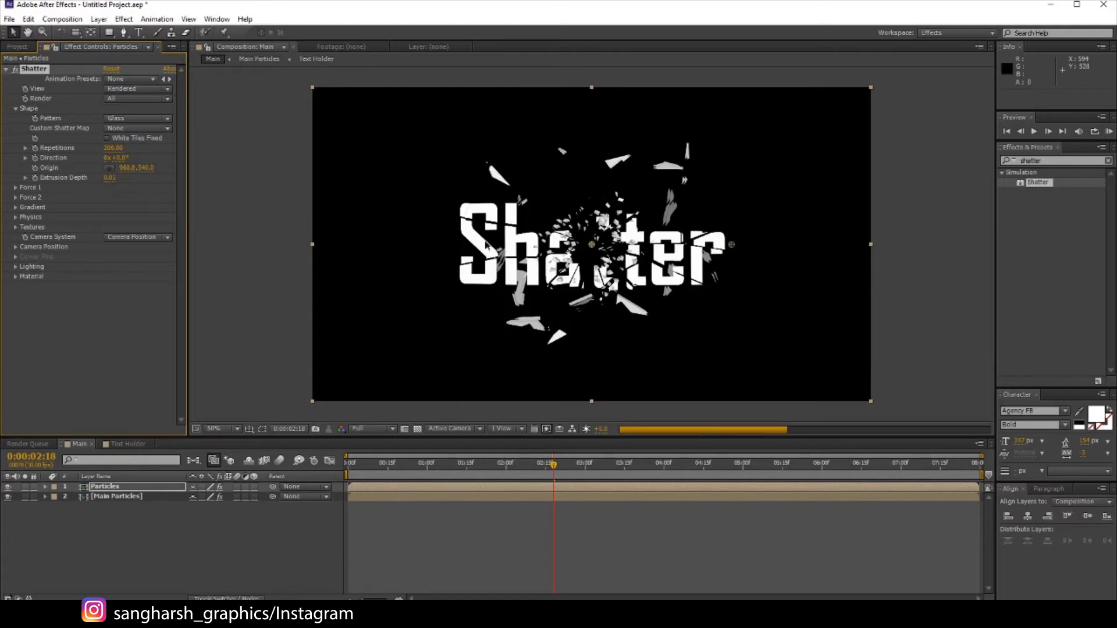
{"action": "left_click", "coordinate": [15, 188]}
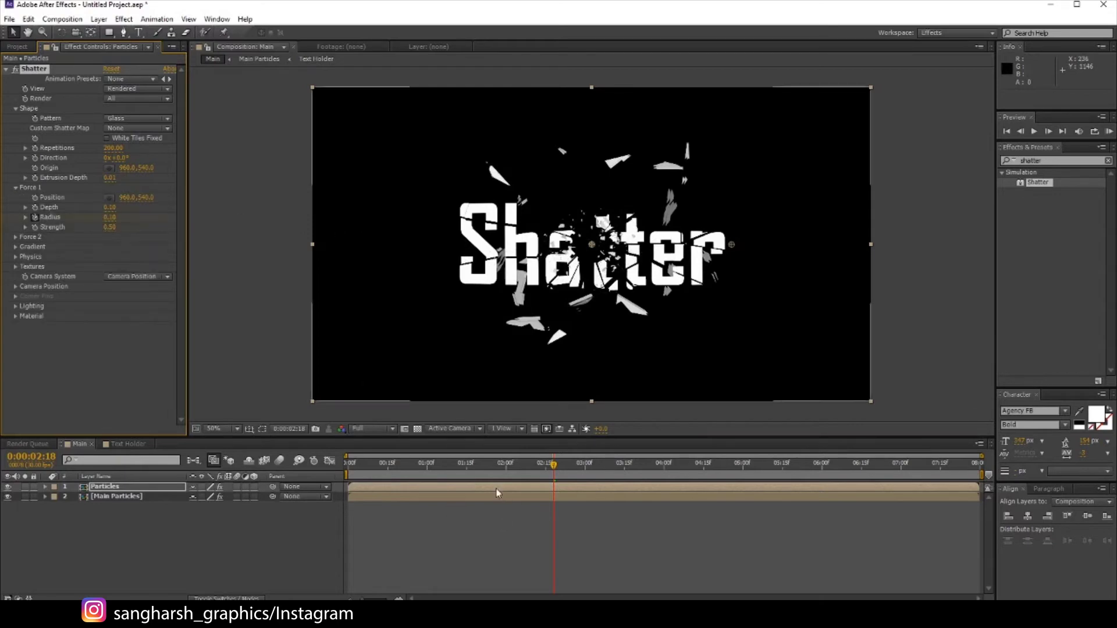
{"action": "left_click_drag", "start_coordinate": [554, 464], "coordinate": [596, 486]}
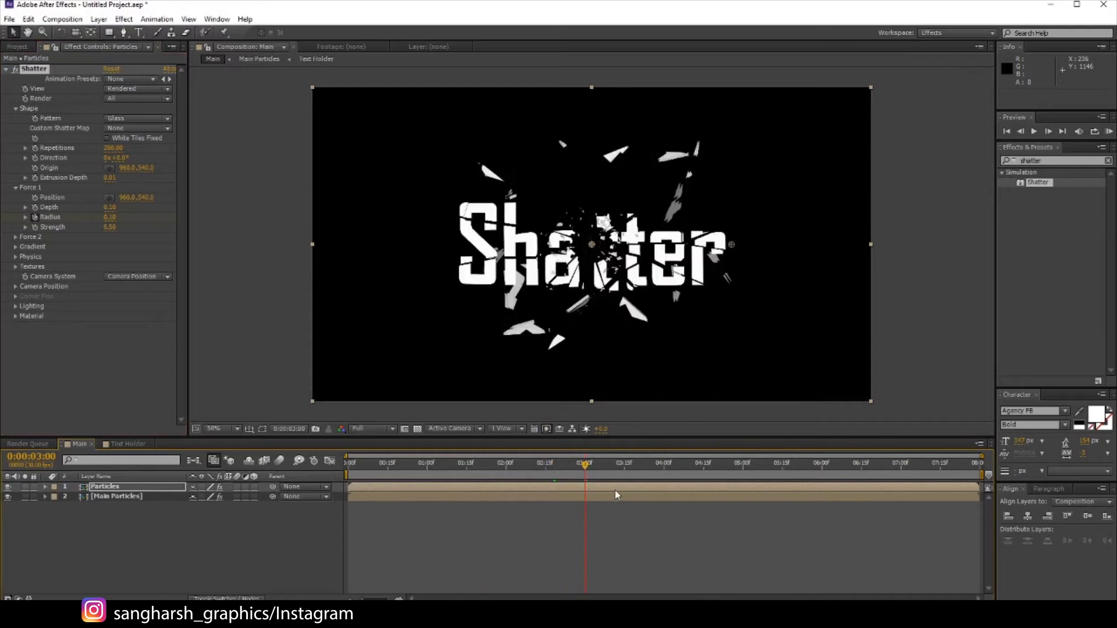
Compare Extrusion Depth 0.10 against 0.01, keeping it at 0.01
{"action": "left_click", "coordinate": [109, 177]}
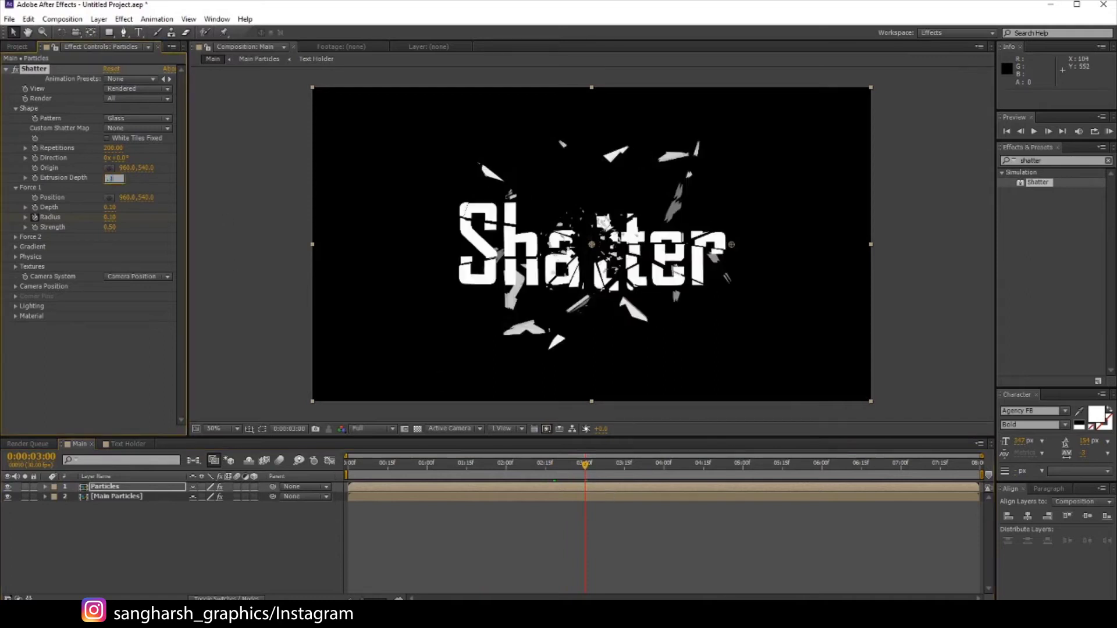
{"action": "key", "text": "Return"}
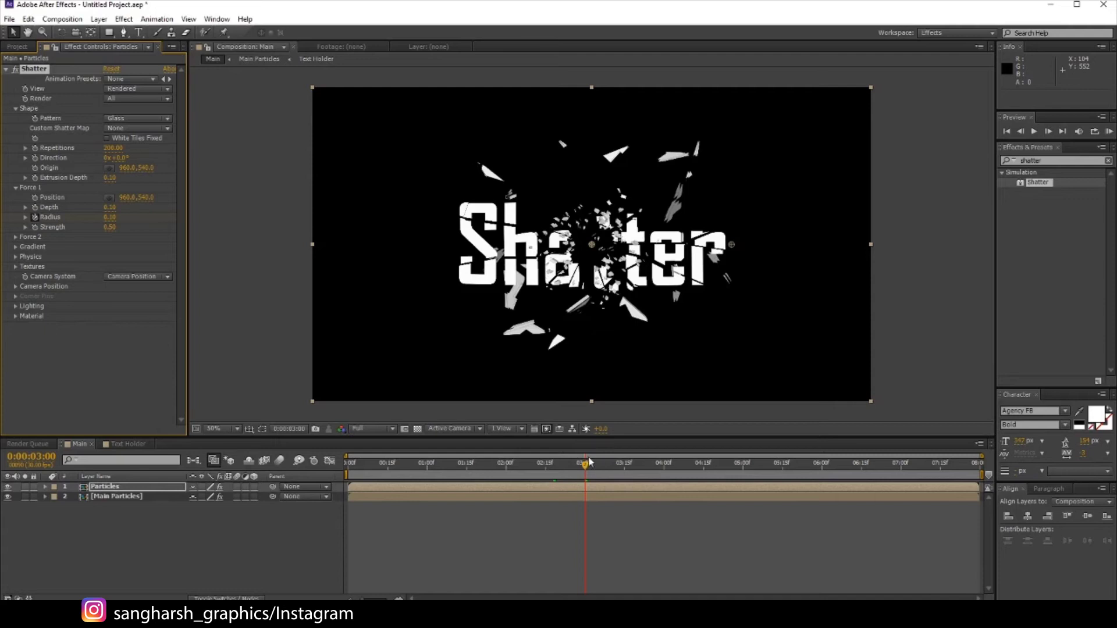
{"action": "left_click_drag", "start_coordinate": [589, 461], "coordinate": [599, 465]}
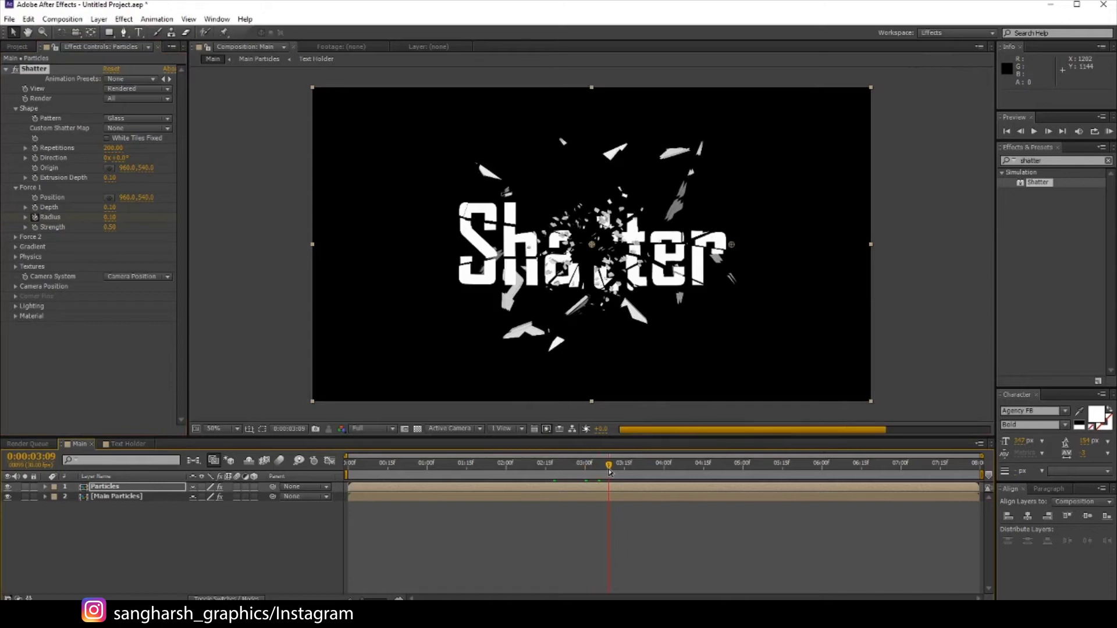
{"action": "left_click", "coordinate": [112, 181]}
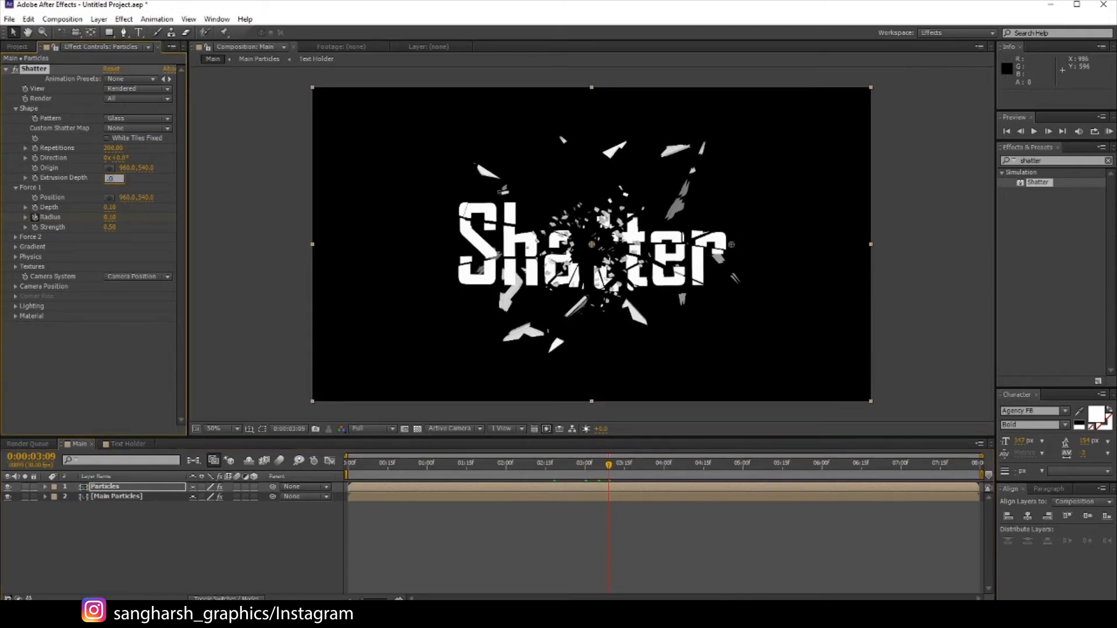
{"action": "type", "text": "1"}
{"action": "key", "text": "Return"}
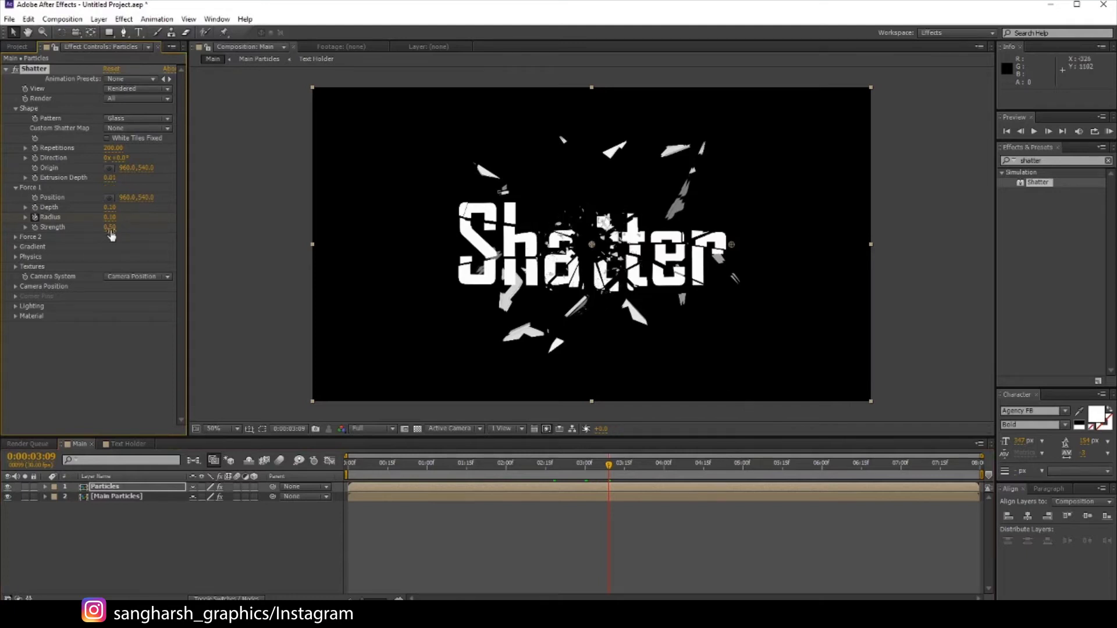
Add a Force 1 Radius keyframe of 0.15 at 4:00 on the Particles layer and review the shatter
{"action": "key", "text": "u"}
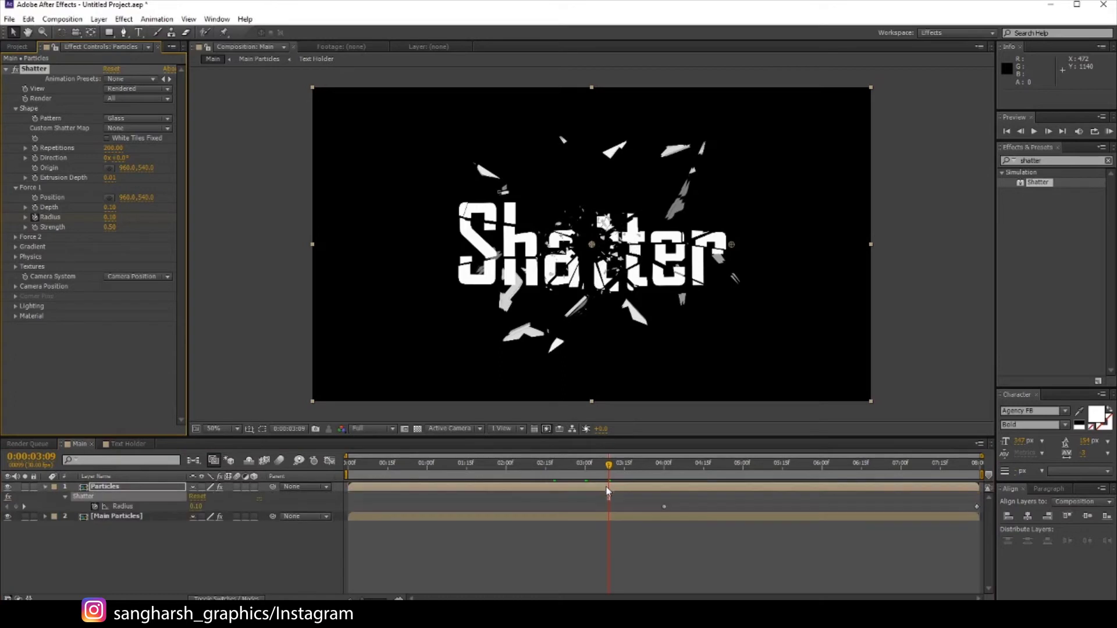
{"action": "left_click_drag", "start_coordinate": [621, 463], "coordinate": [663, 464]}
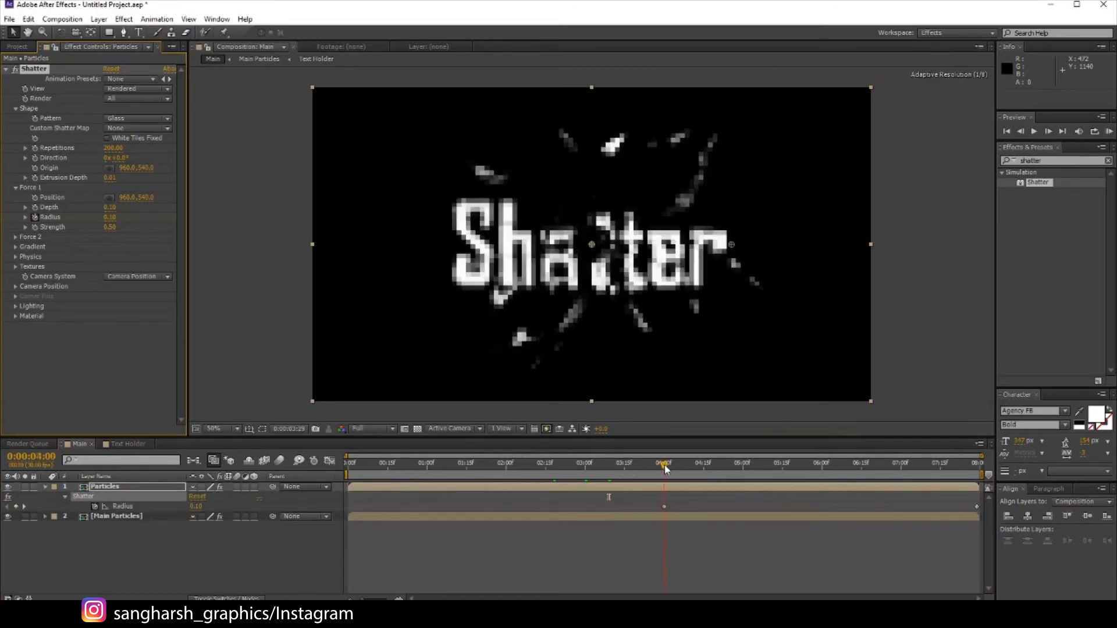
{"action": "left_click", "coordinate": [110, 217]}
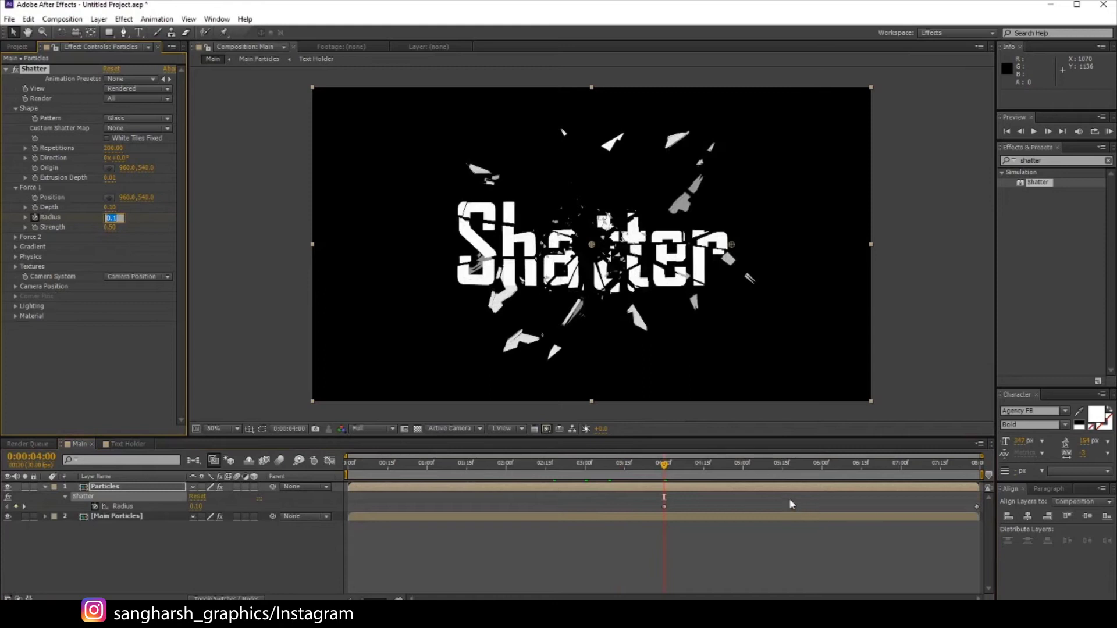
{"action": "type", "text": ".15"}
{"action": "type", "text": "0.15"}
{"action": "key", "text": "Return"}
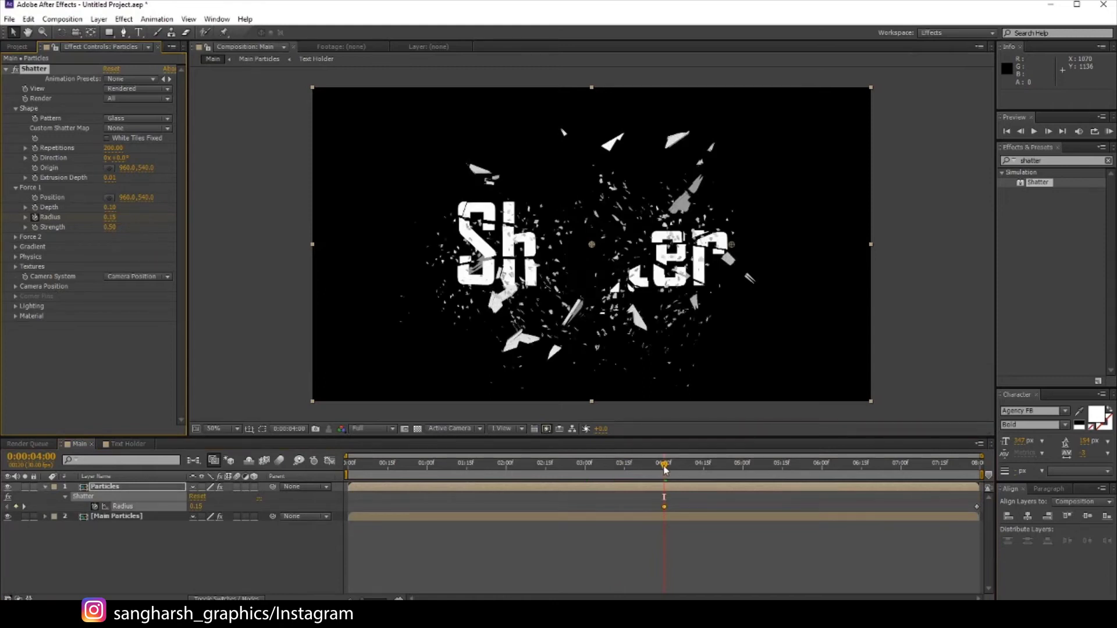
{"action": "left_click", "coordinate": [453, 463]}
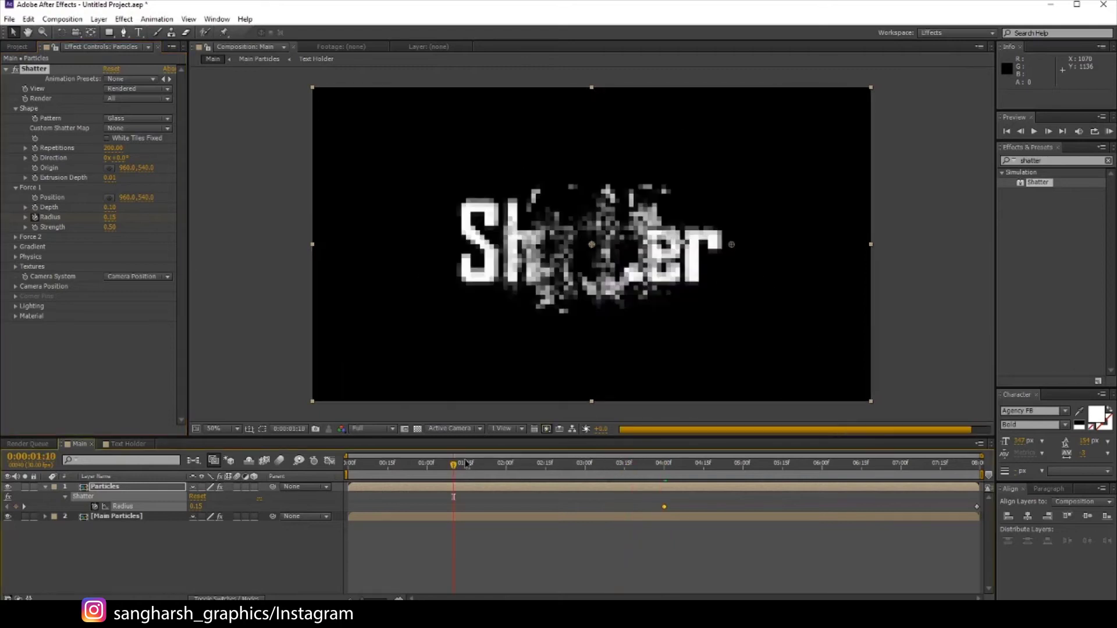
{"action": "left_click", "coordinate": [498, 468]}
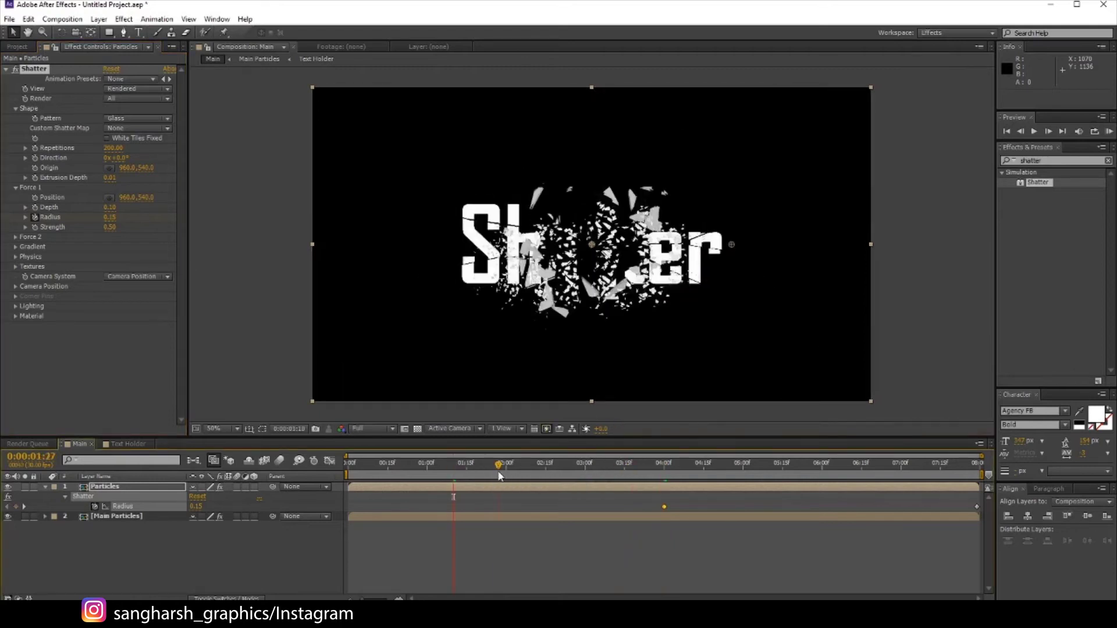
{"action": "left_click", "coordinate": [531, 474]}
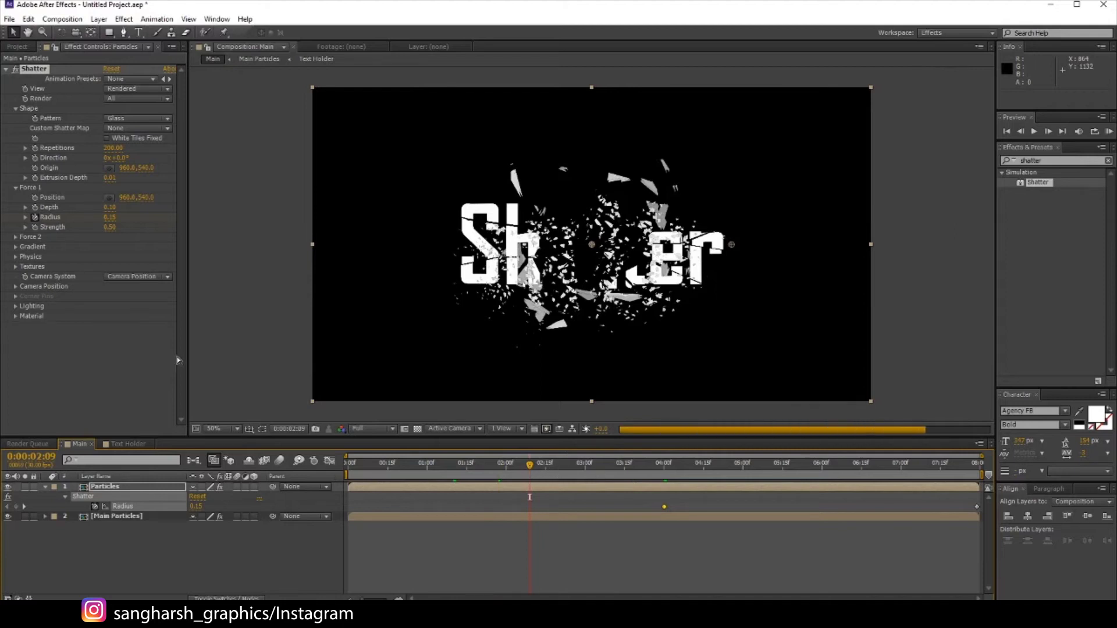
Set Force 2 Strength to 9, preview the explosion, and duplicate the Particles layer
{"action": "left_click", "coordinate": [15, 238]}
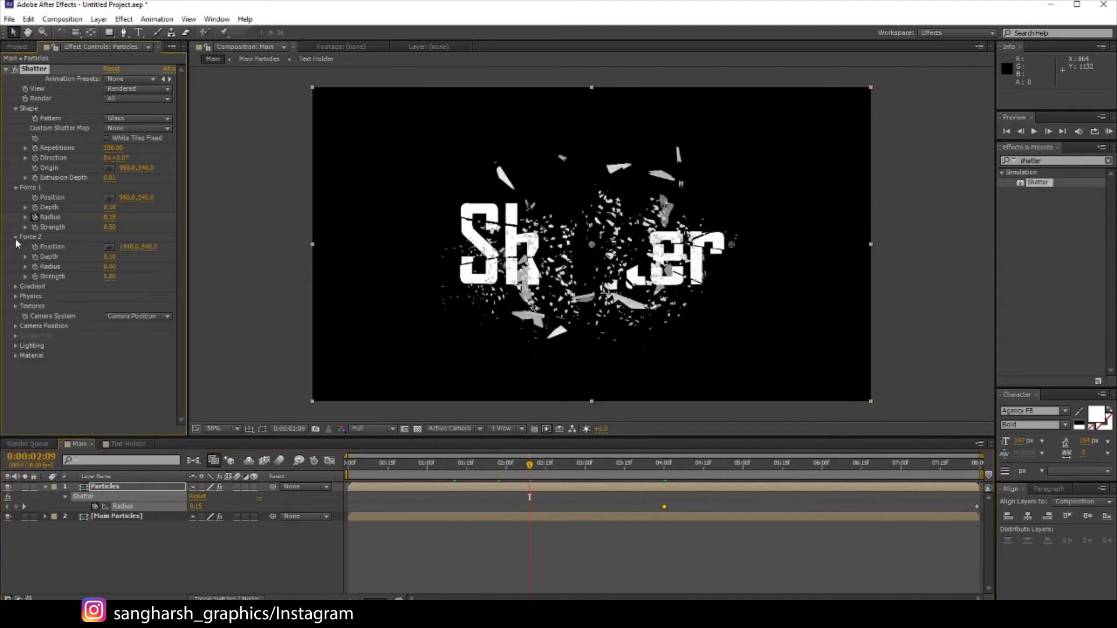
{"action": "left_click", "coordinate": [110, 276]}
{"action": "type", "text": "9"}
{"action": "key", "text": "Return"}
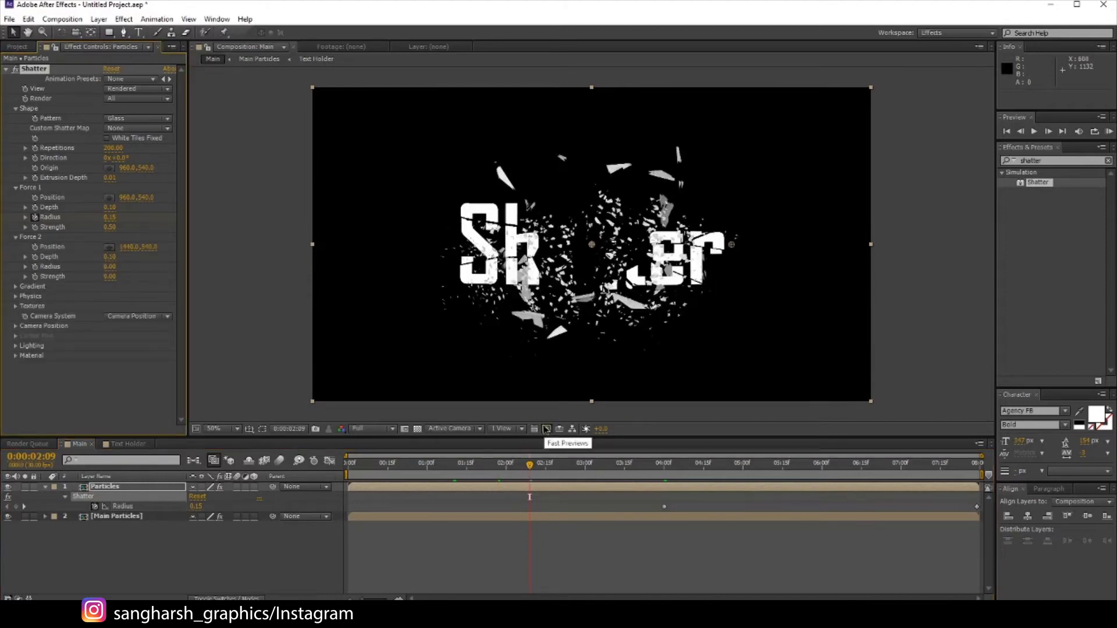
{"action": "left_click", "coordinate": [543, 463]}
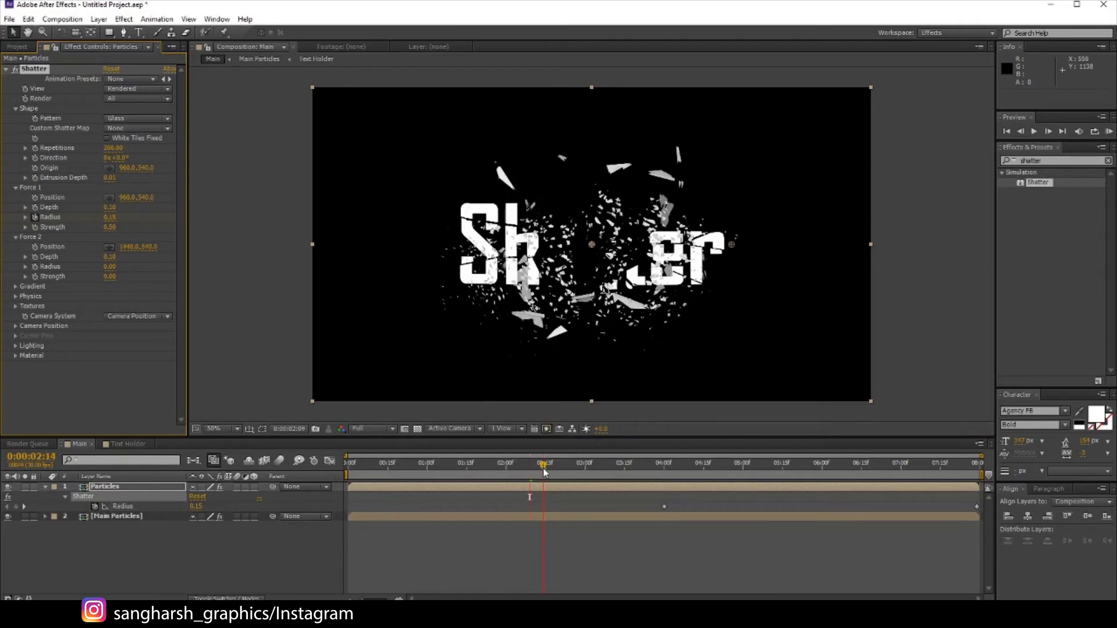
{"action": "left_click", "coordinate": [633, 470]}
{"action": "left_click", "coordinate": [667, 477]}
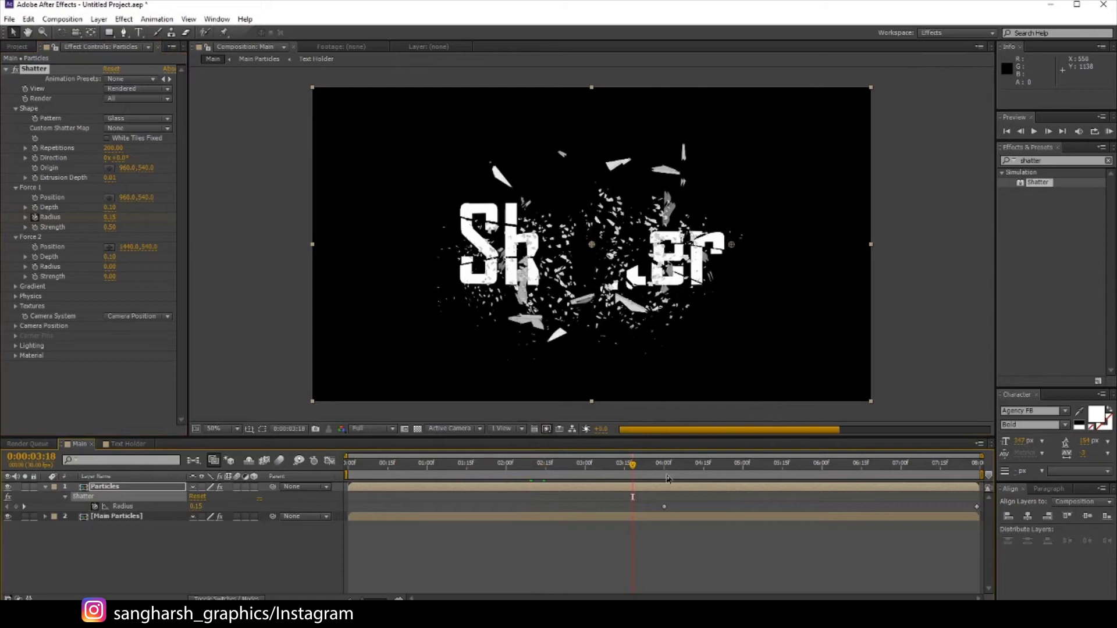
{"action": "left_click_drag", "start_coordinate": [667, 479], "coordinate": [715, 486]}
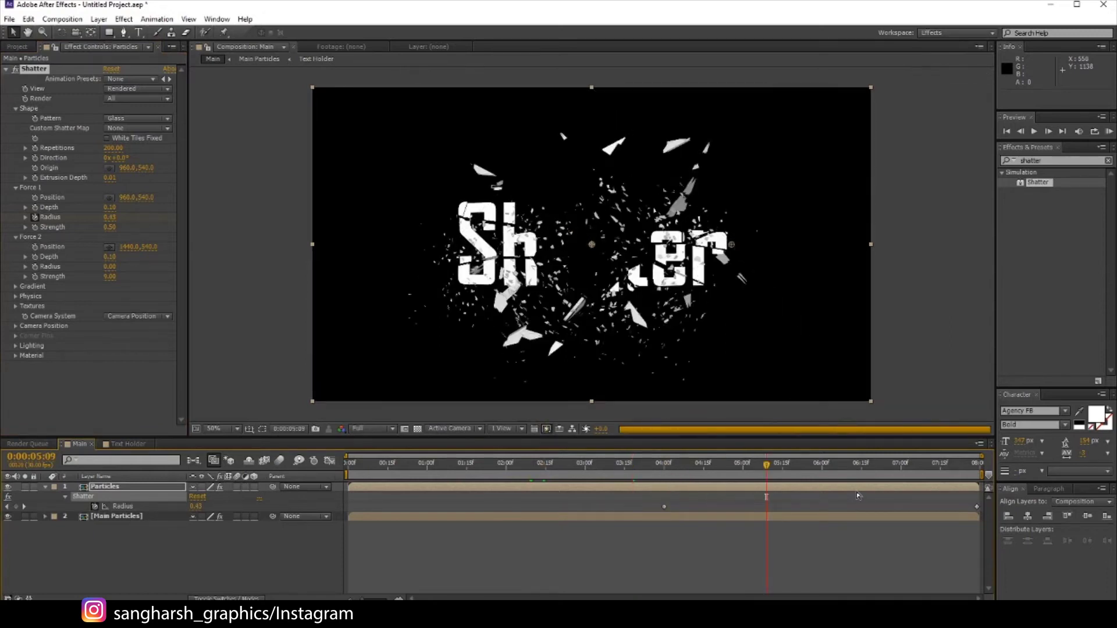
{"action": "left_click", "coordinate": [129, 489]}
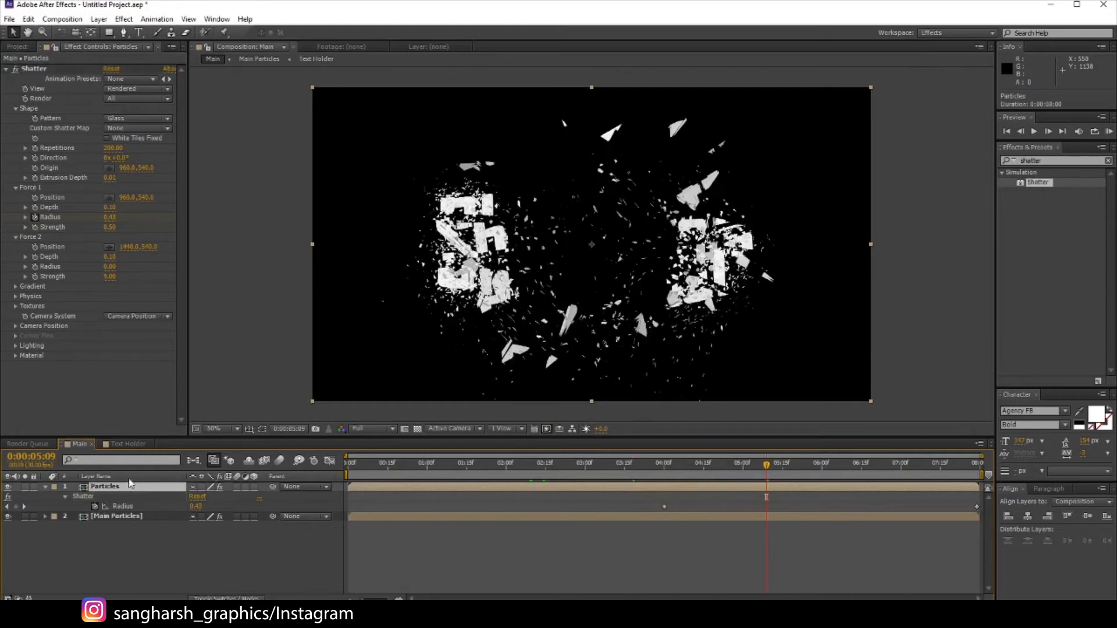
{"action": "key", "text": "ctrl+d"}
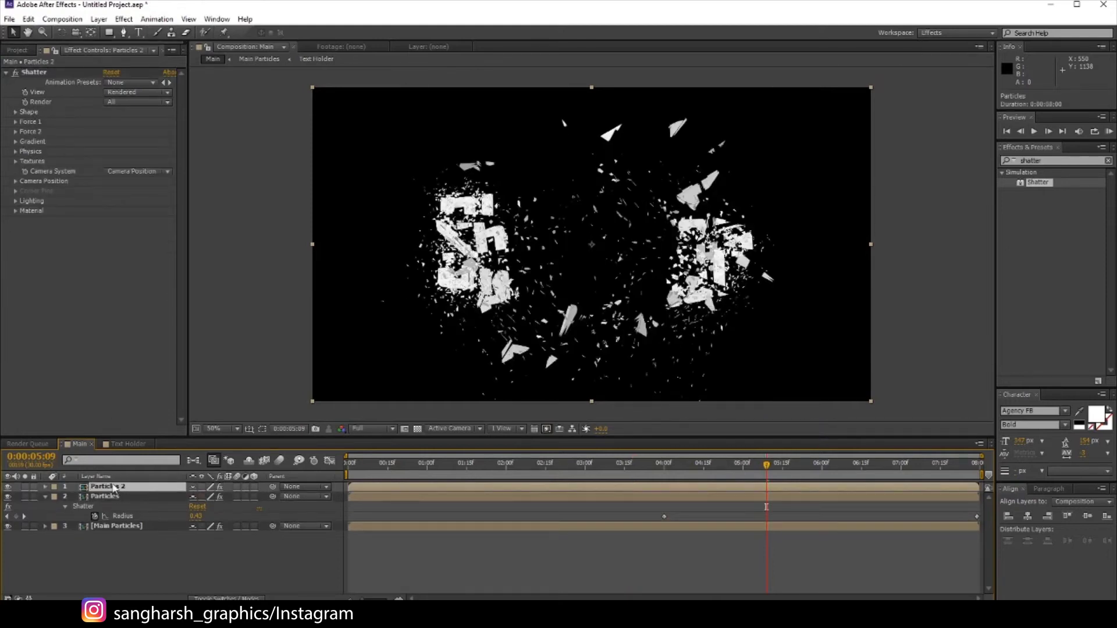
Set Particles 2's Force 2 Strength to 10
{"action": "left_click", "coordinate": [17, 122]}
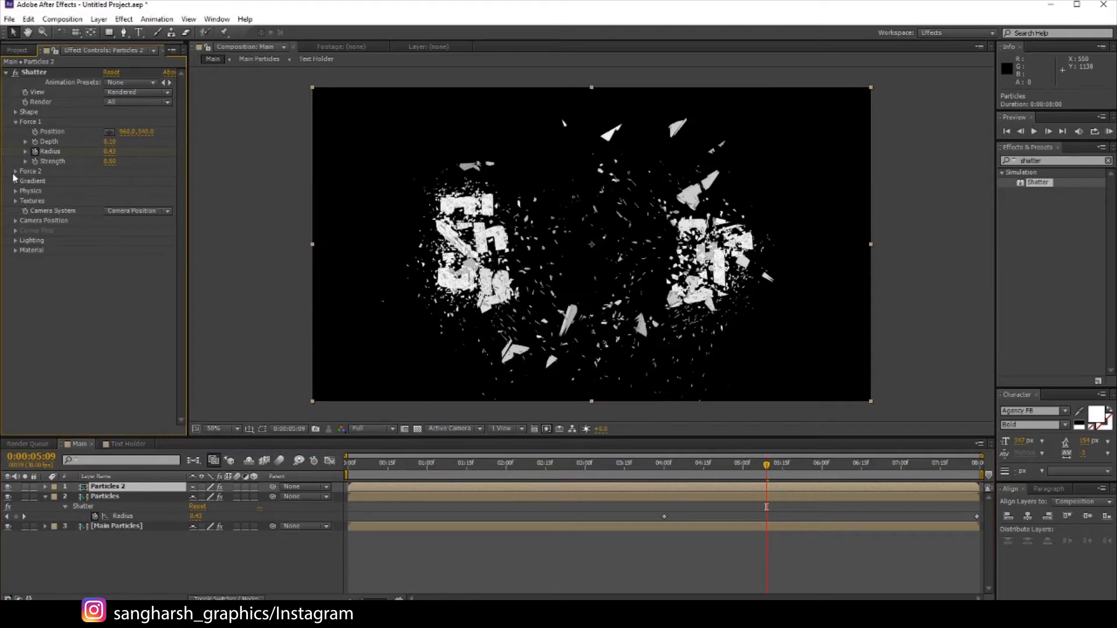
{"action": "left_click", "coordinate": [15, 172]}
{"action": "left_click", "coordinate": [109, 210]}
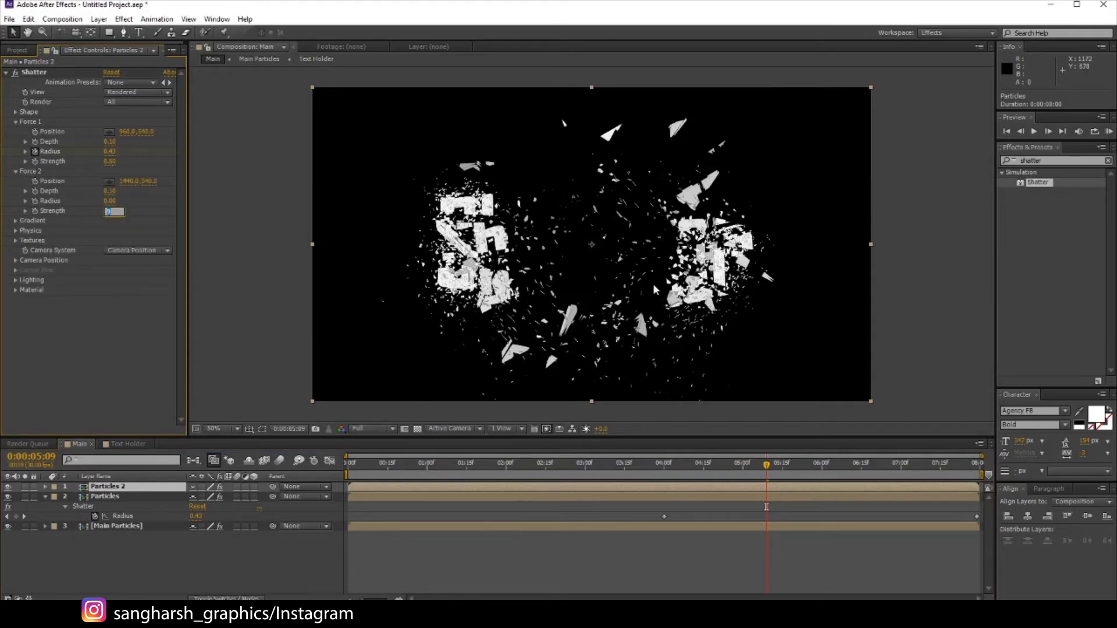
{"action": "key", "text": "Return"}
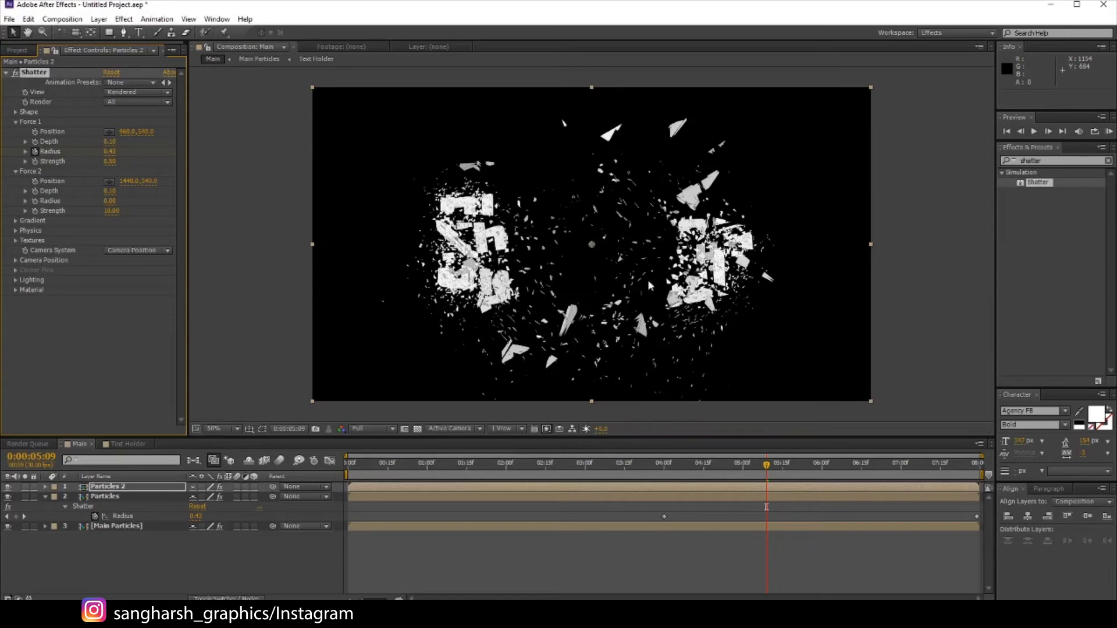
Set Physics Mass Variance to 60% and preview the explosion at 2:28 and 6:23
{"action": "left_click", "coordinate": [15, 231]}
{"action": "left_click", "coordinate": [110, 280]}
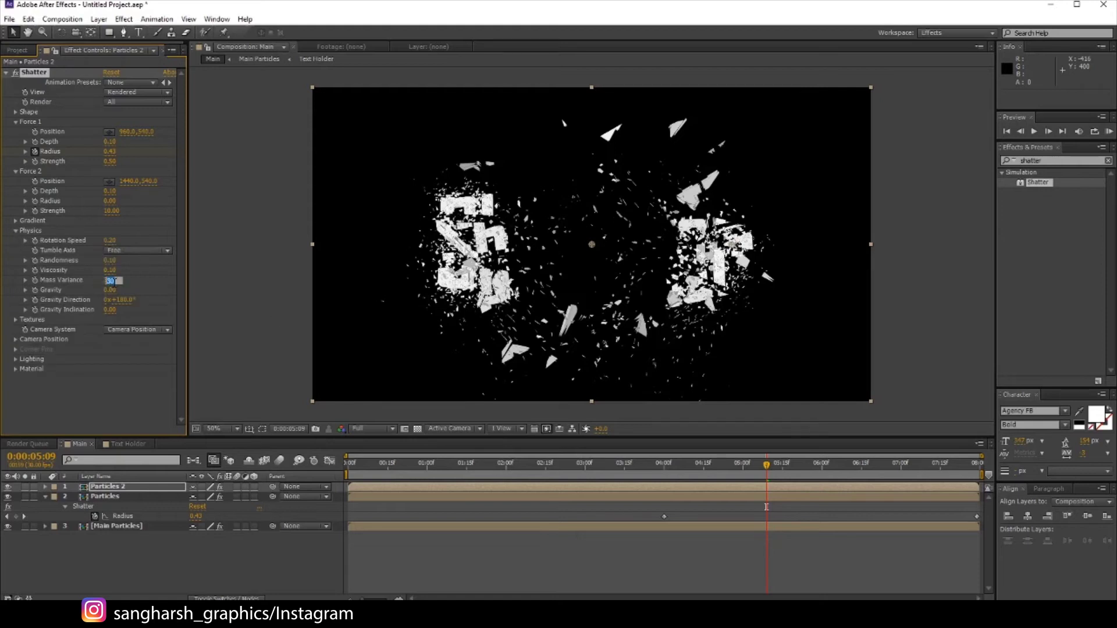
{"action": "type", "text": "0"}
{"action": "key", "text": "Return"}
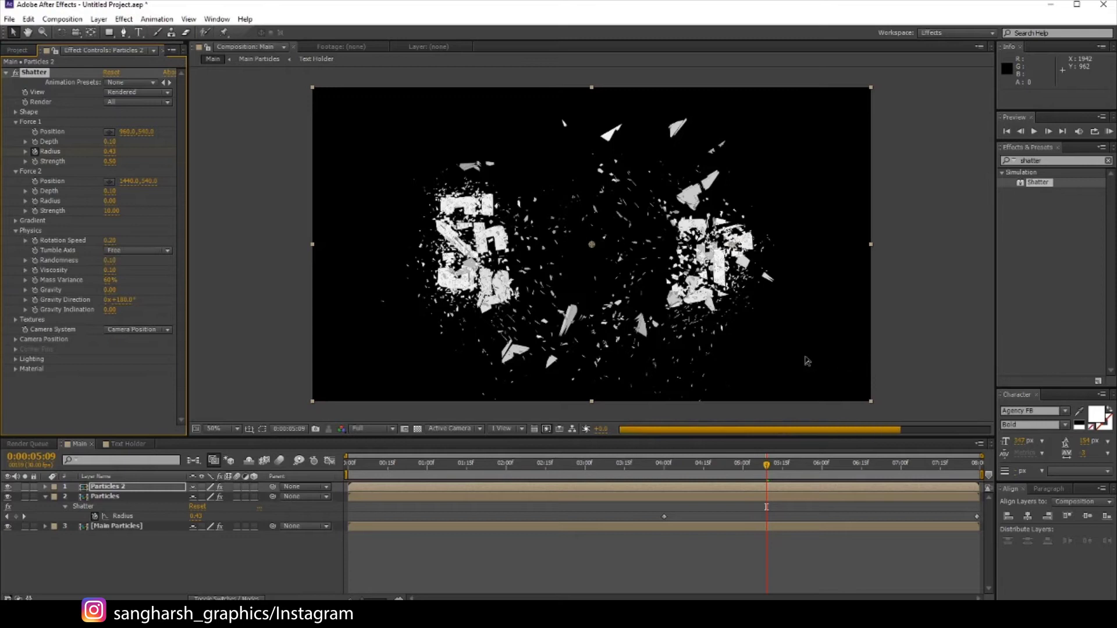
{"action": "left_click", "coordinate": [580, 476]}
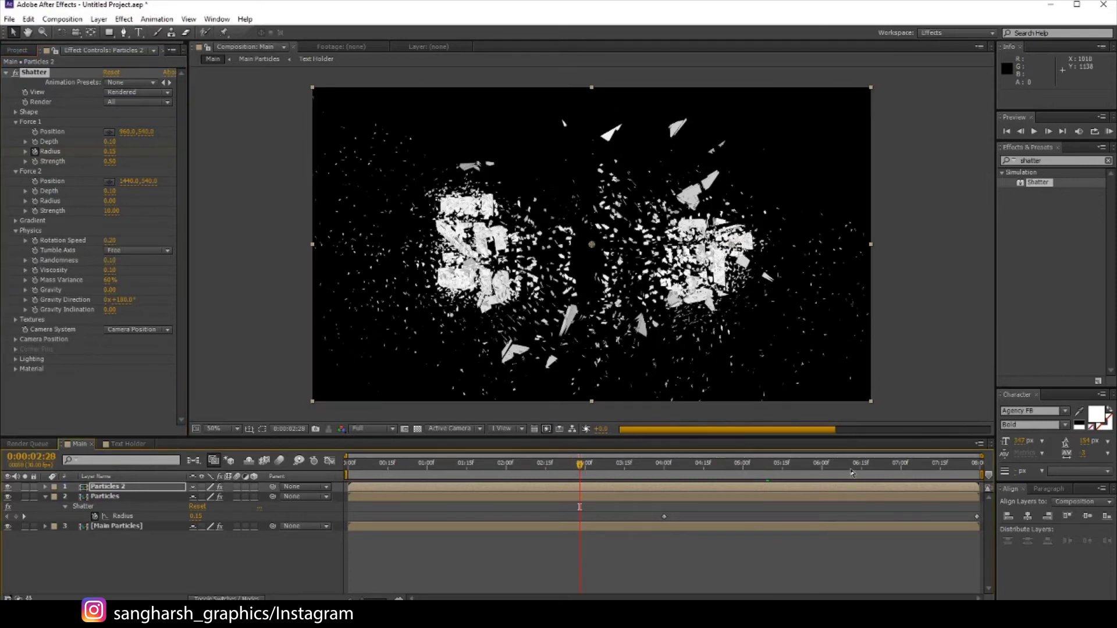
{"action": "left_click", "coordinate": [883, 472]}
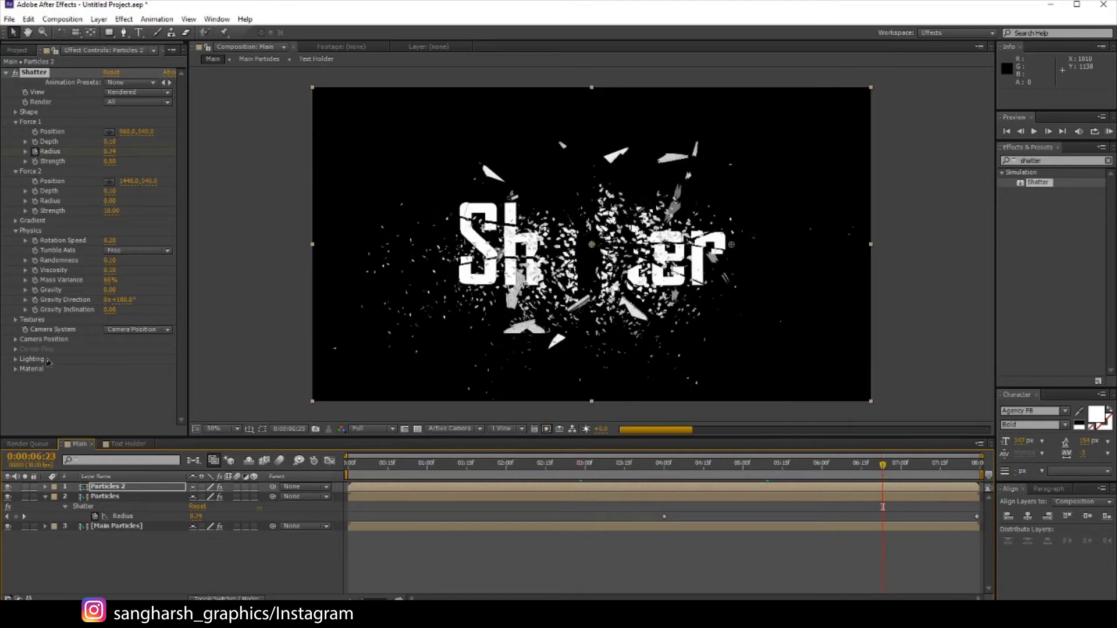
Set viewer resolution to Auto, duplicate Main Particles, and move the copy to the top
{"action": "left_click", "coordinate": [45, 497]}
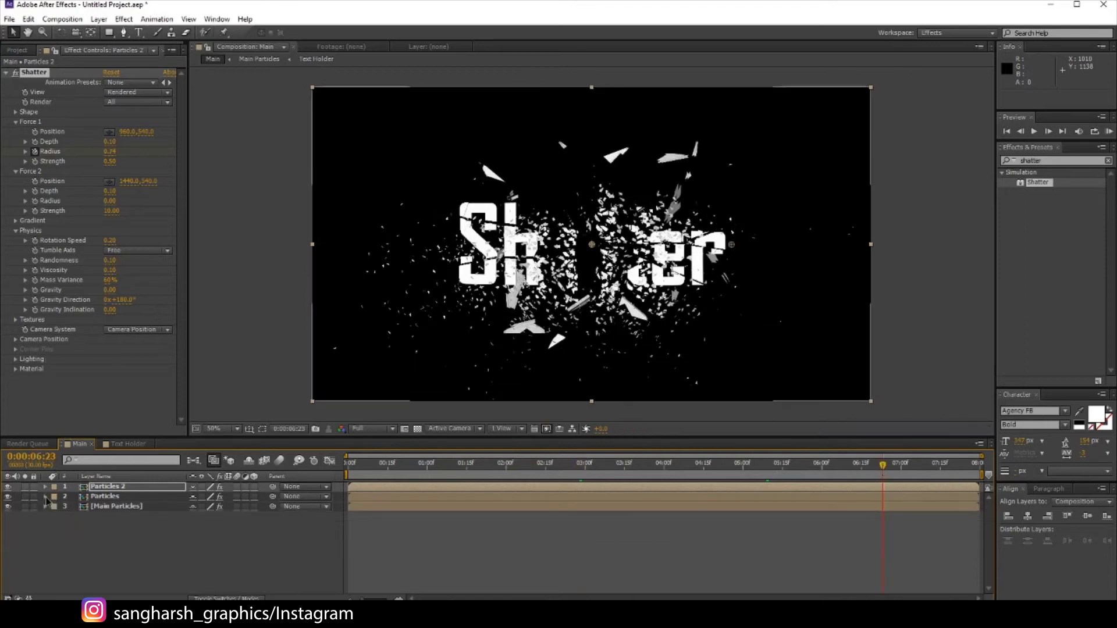
{"action": "left_click", "coordinate": [69, 506]}
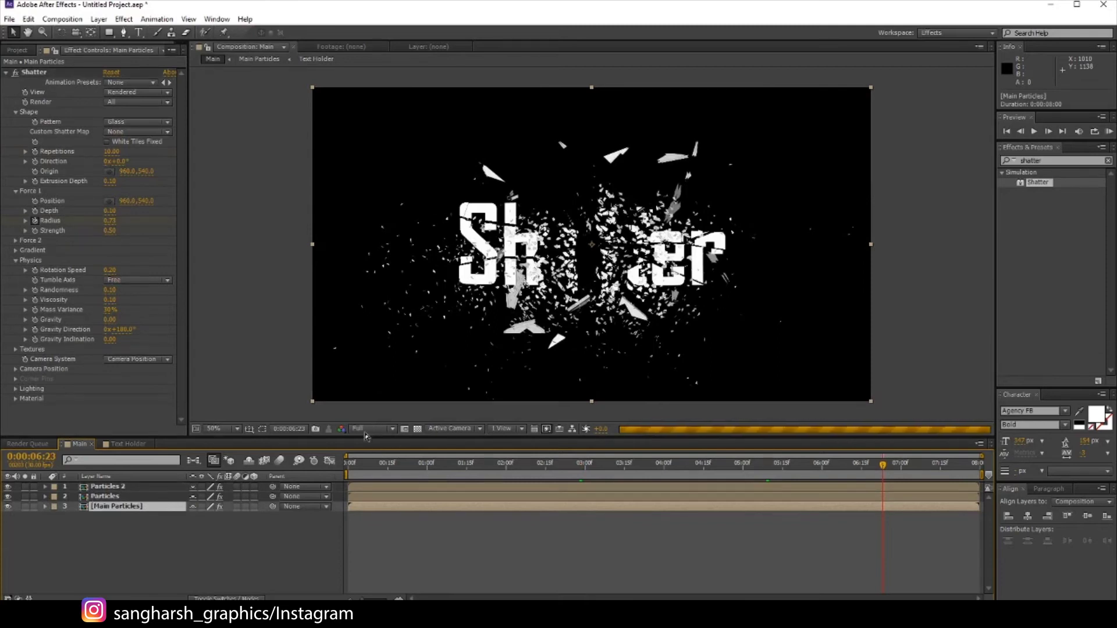
{"action": "left_click", "coordinate": [374, 441]}
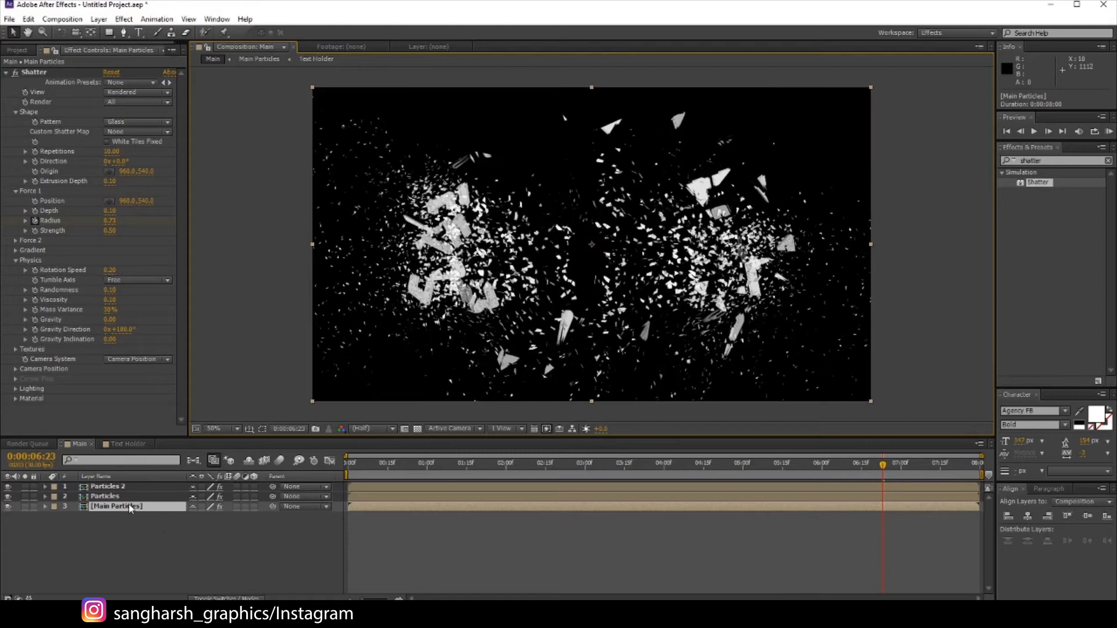
{"action": "key", "text": "ctrl+d"}
{"action": "left_click_drag", "start_coordinate": [129, 508], "coordinate": [129, 485]}
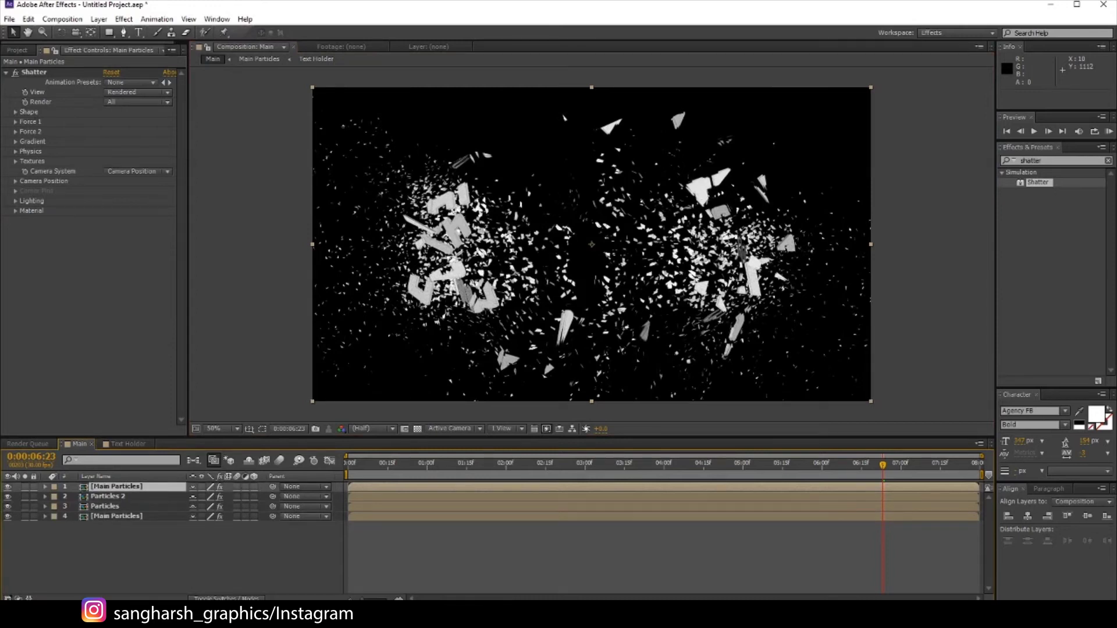
Set the top Main Particles copy to Darken mode and compare it on and off at 100%
{"action": "key", "text": "F4"}
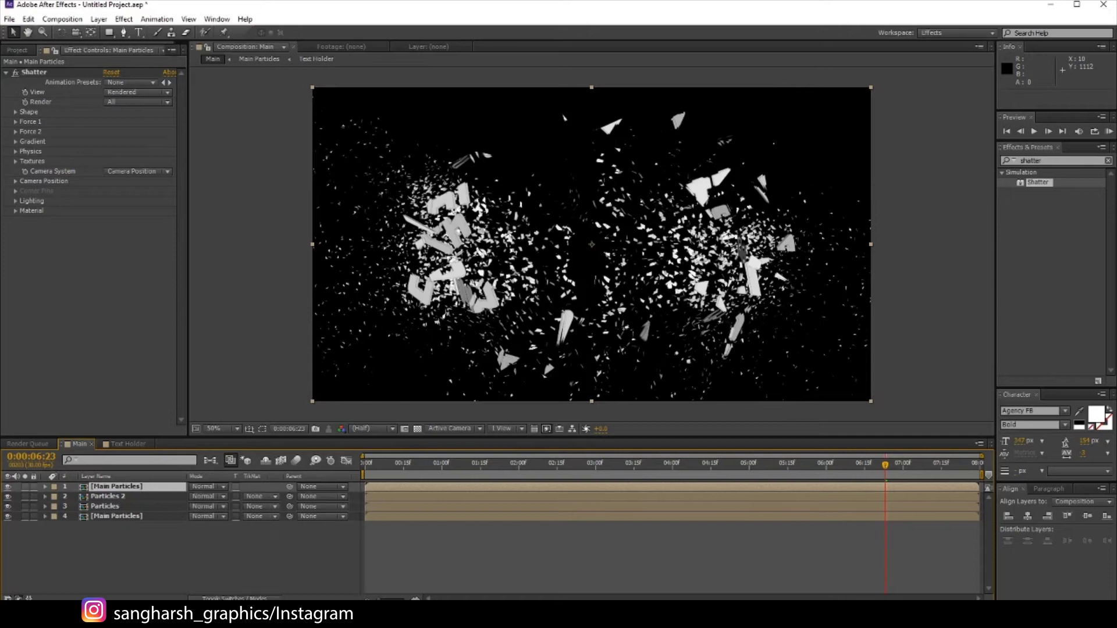
{"action": "left_click", "coordinate": [210, 487]}
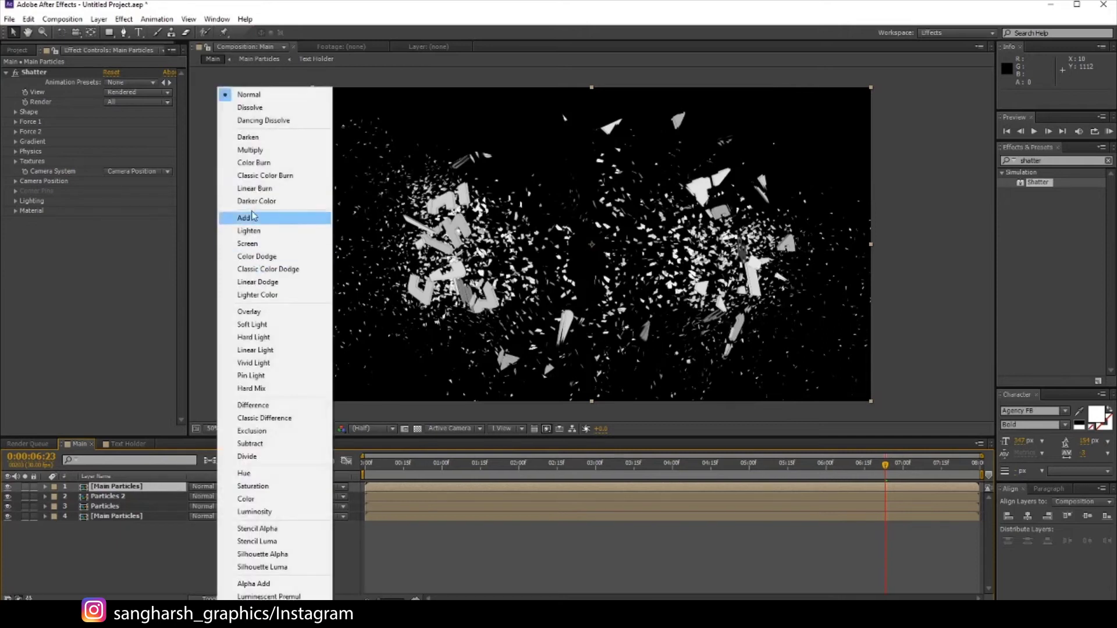
{"action": "left_click", "coordinate": [252, 138]}
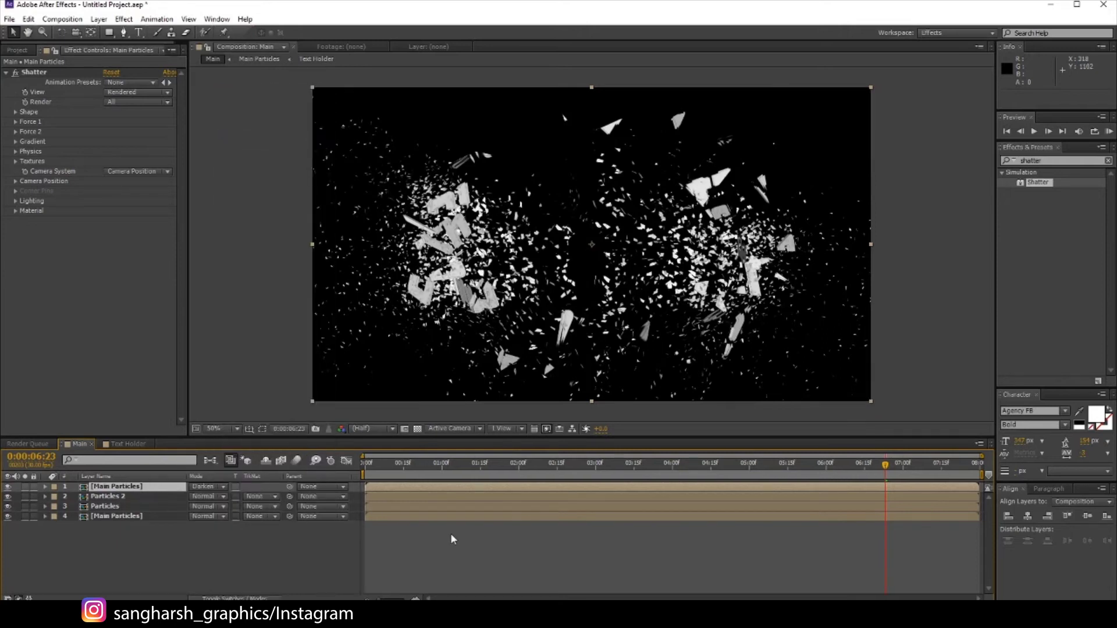
{"action": "left_click", "coordinate": [7, 487]}
{"action": "key", "text": "slash"}
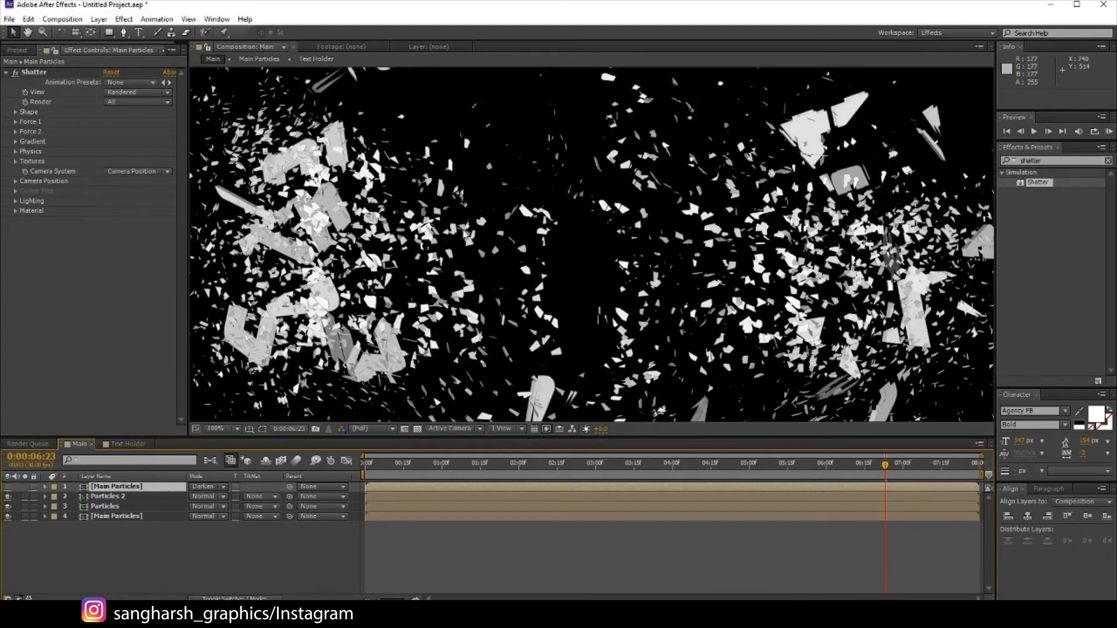
{"action": "left_click", "coordinate": [7, 487]}
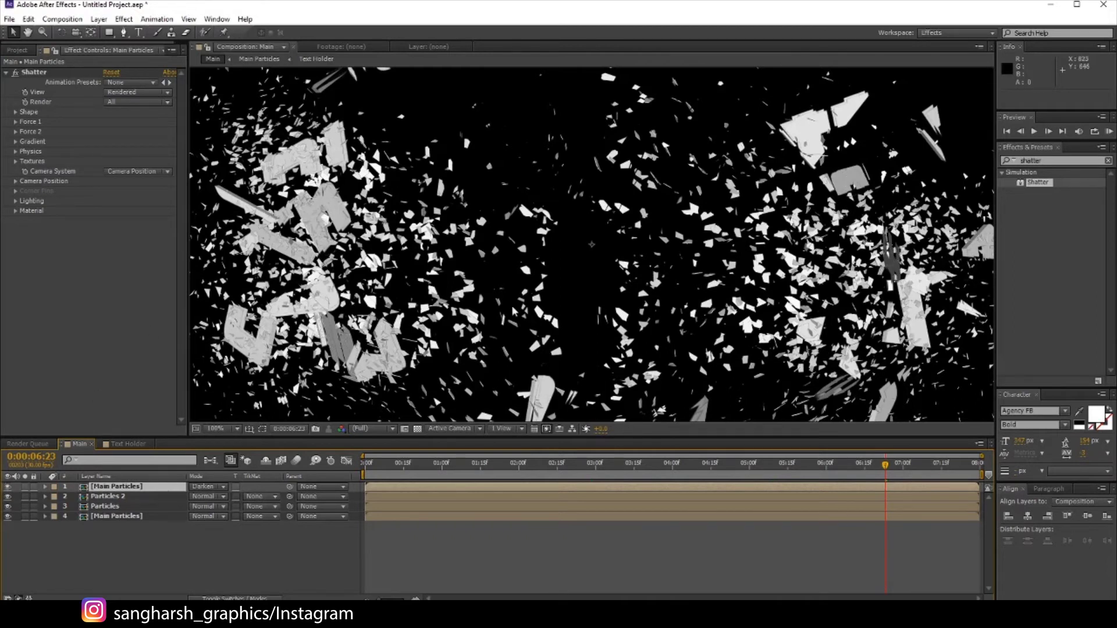
{"action": "key", "text": "comma"}
{"action": "key", "text": "ctrl+a"}
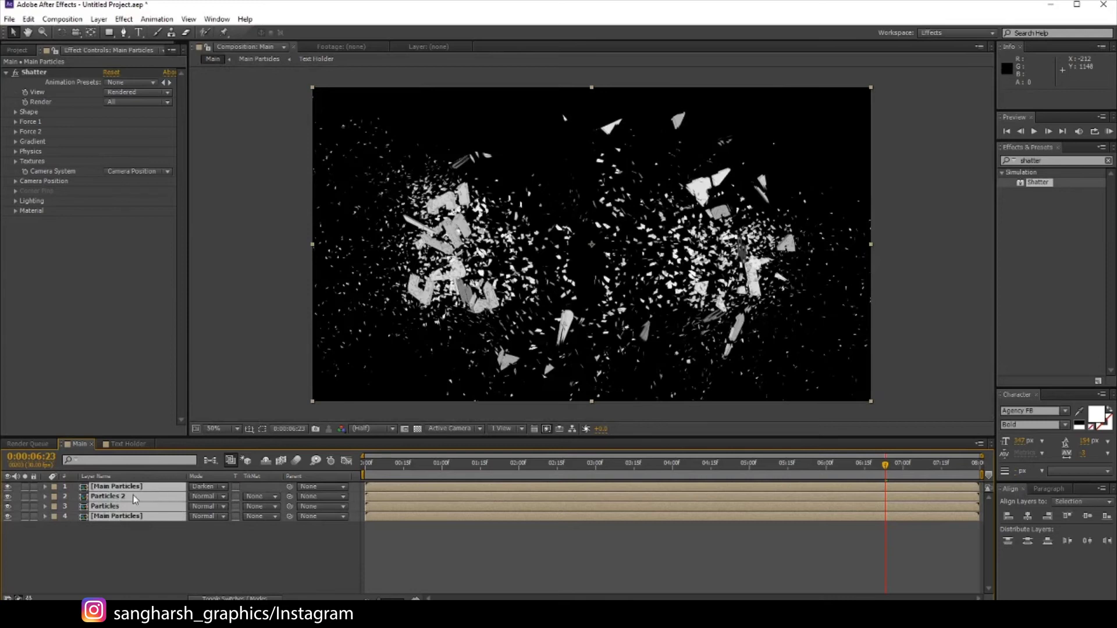
Pre-compose all four shatter layers into a composition named 'Shatter Particles'
{"action": "right_click", "coordinate": [133, 498]}
{"action": "left_click", "coordinate": [182, 402]}
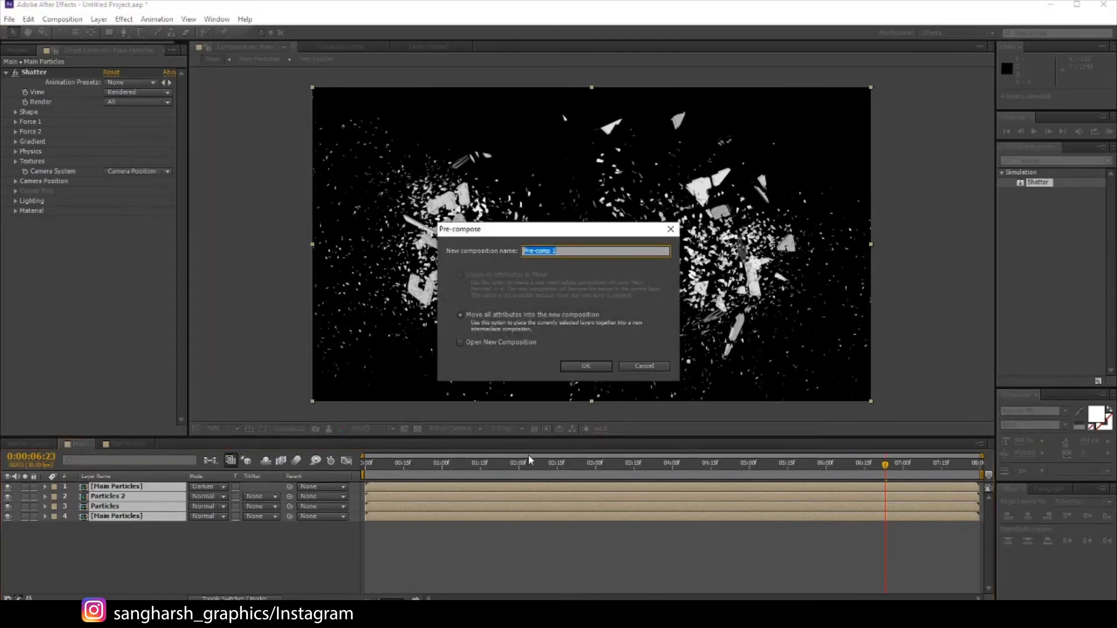
{"action": "type", "text": "Shatter Particles"}
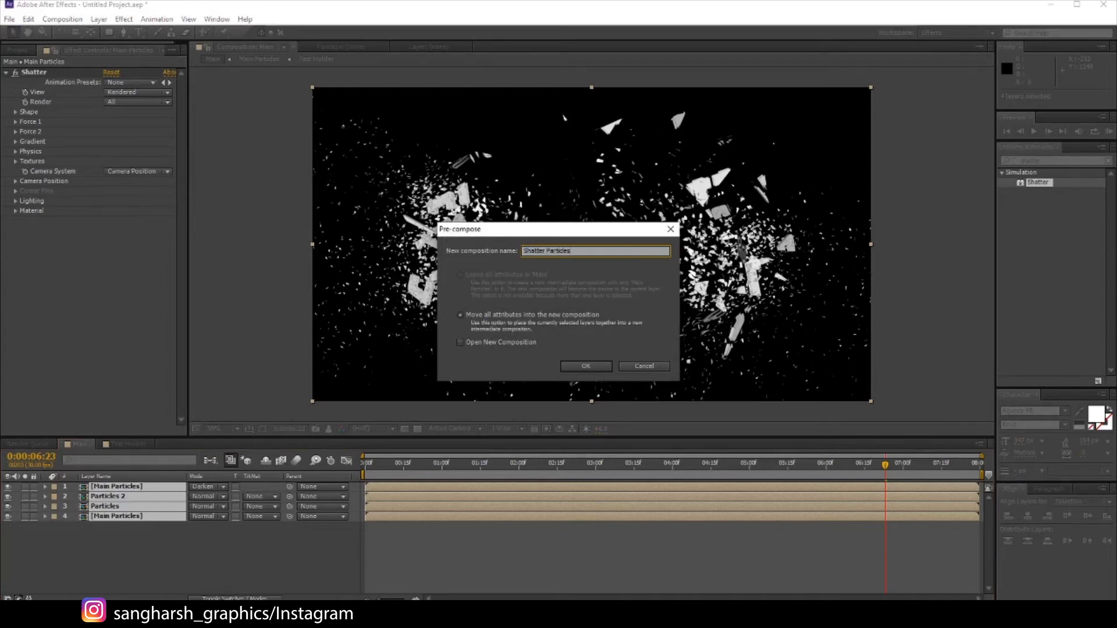
{"action": "key", "text": "Return"}
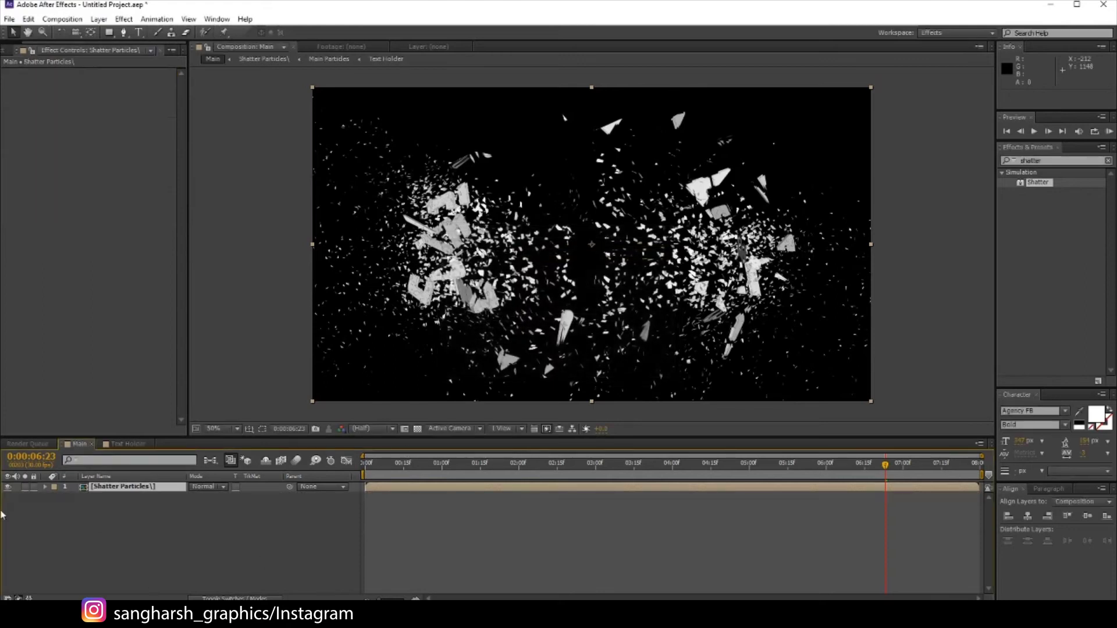
{"action": "right_click", "coordinate": [122, 487]}
{"action": "left_click", "coordinate": [139, 480]}
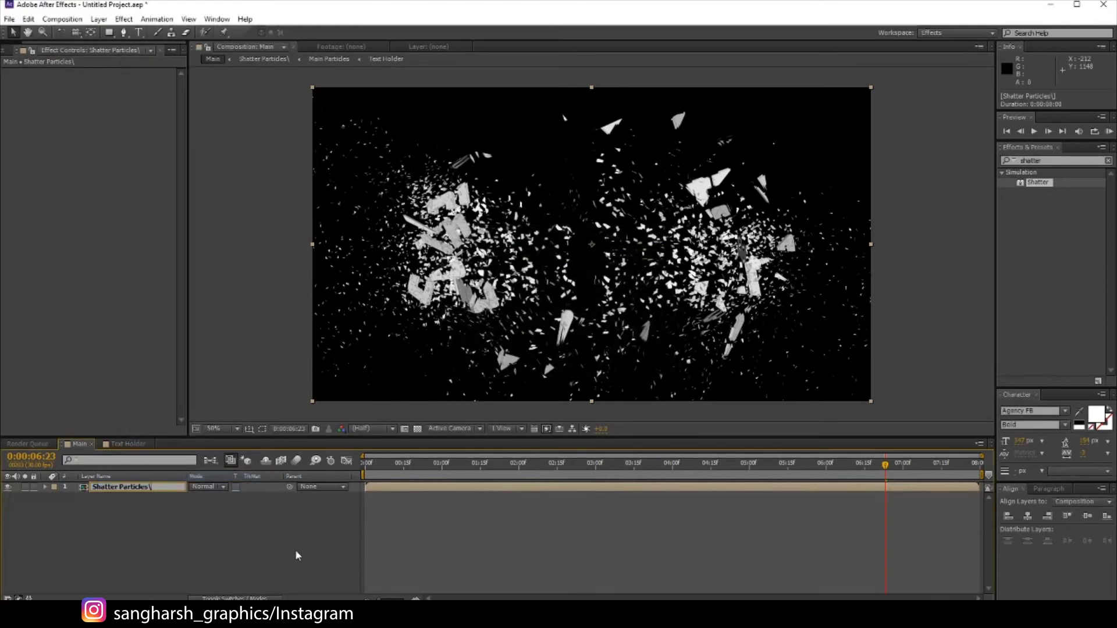
Confirm the Shatter Particles layer name, reveal its Scale, and set the time to 6:00
{"action": "key", "text": "Return"}
{"action": "left_click", "coordinate": [137, 502]}
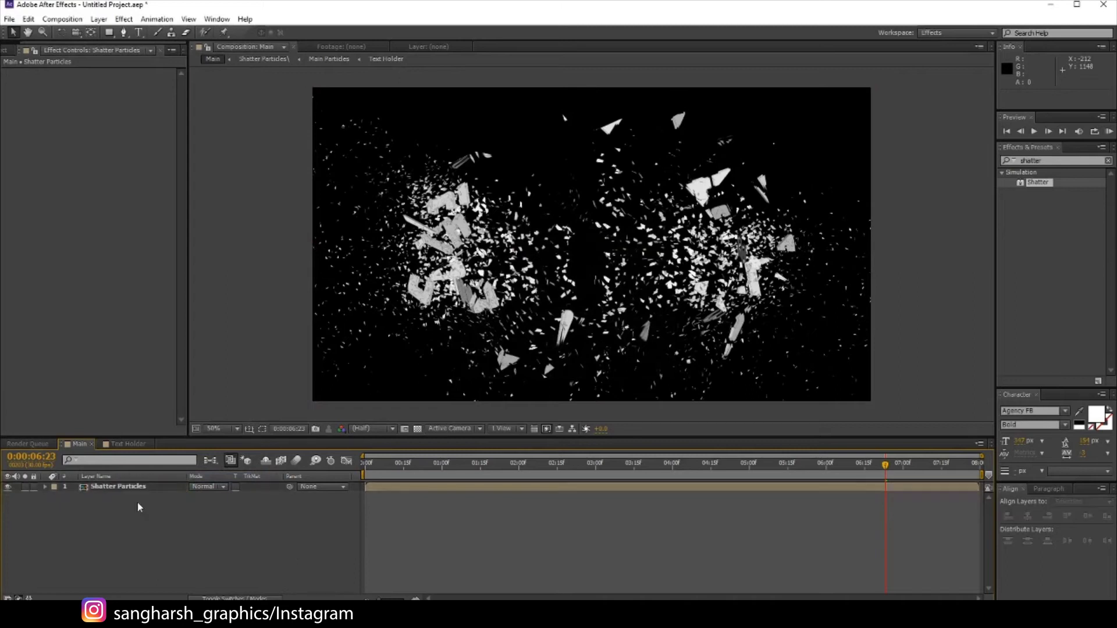
{"action": "left_click", "coordinate": [138, 487]}
{"action": "key", "text": "s"}
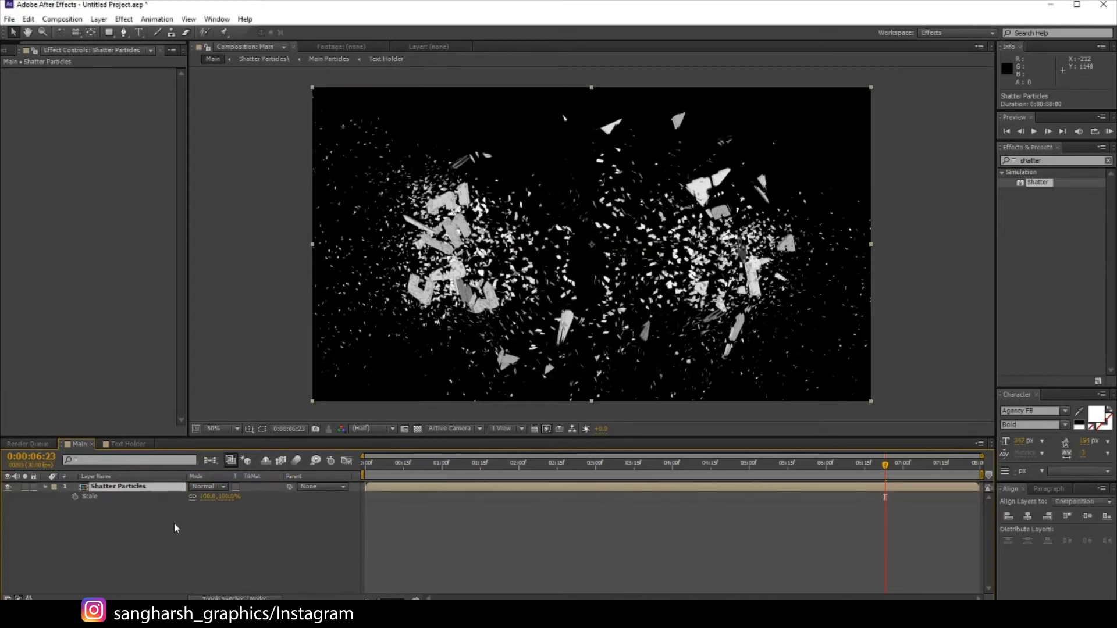
{"action": "left_click", "coordinate": [776, 465]}
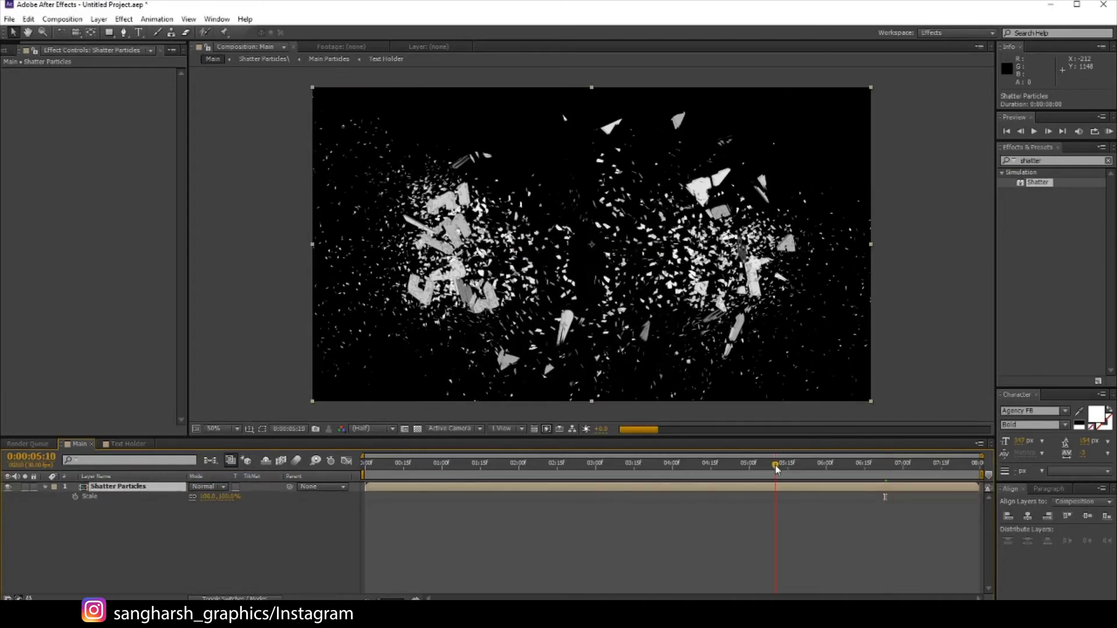
{"action": "left_click", "coordinate": [675, 465]}
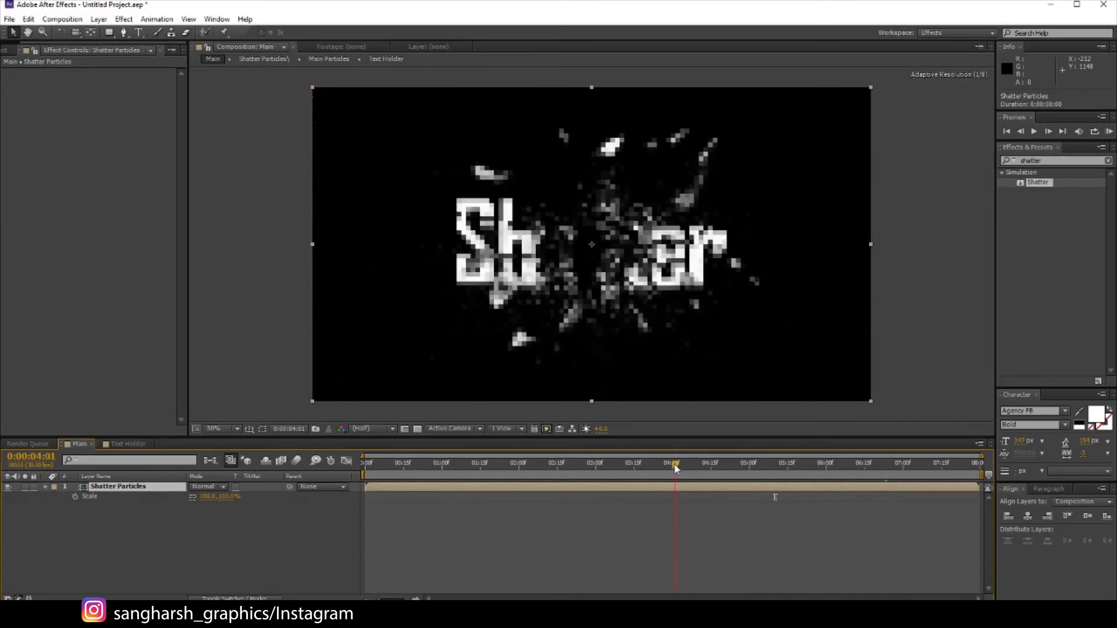
{"action": "left_click_drag", "start_coordinate": [675, 468], "coordinate": [671, 467]}
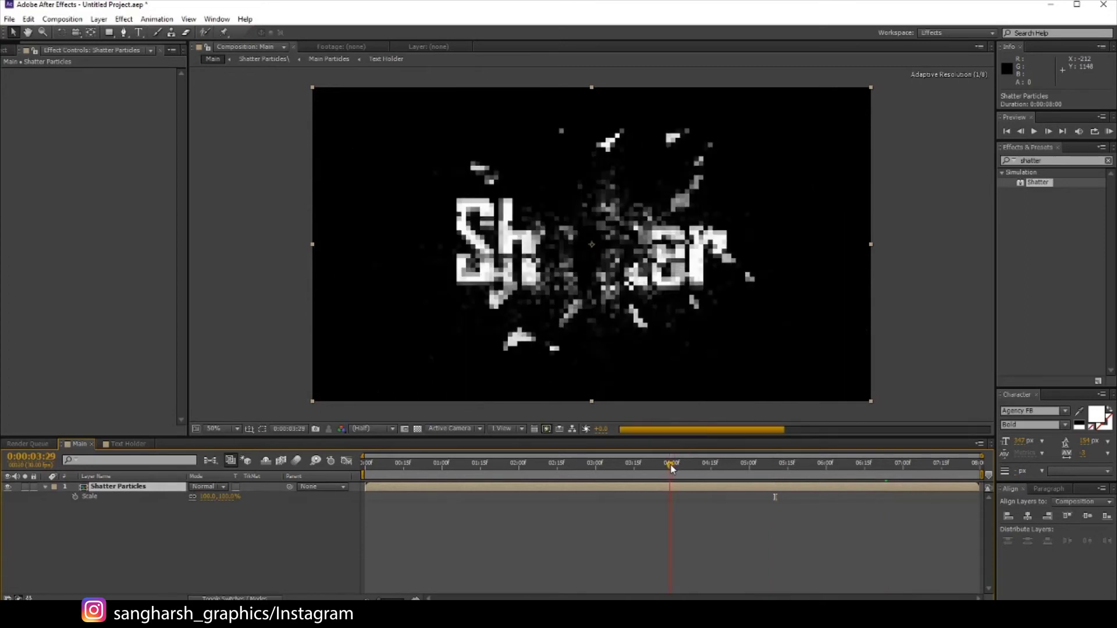
{"action": "left_click", "coordinate": [829, 469]}
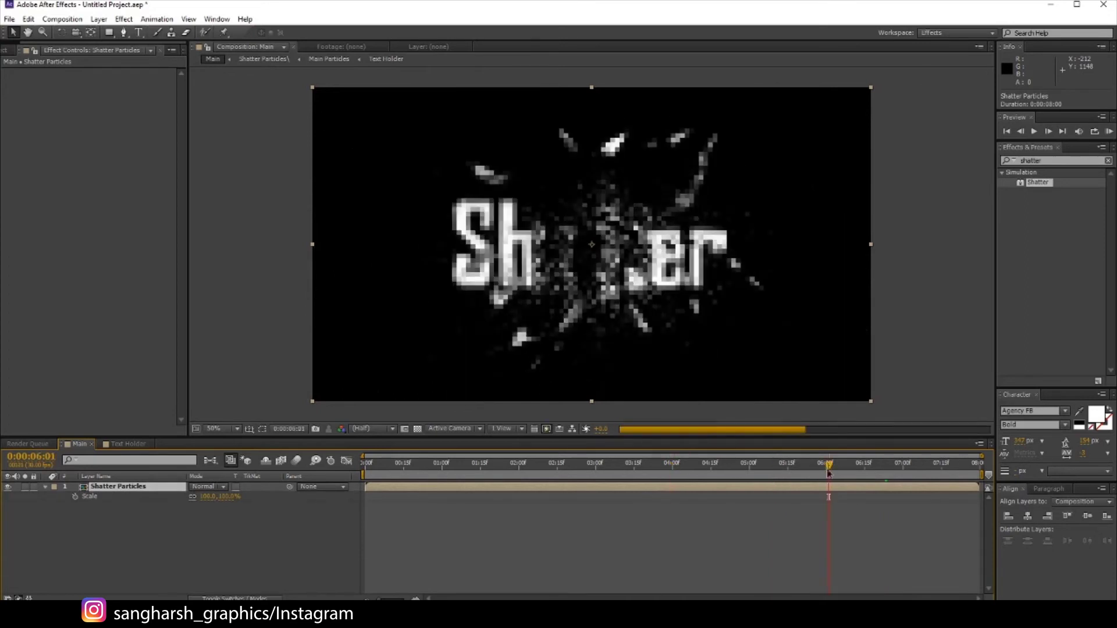
{"action": "left_click_drag", "start_coordinate": [829, 470], "coordinate": [826, 469]}
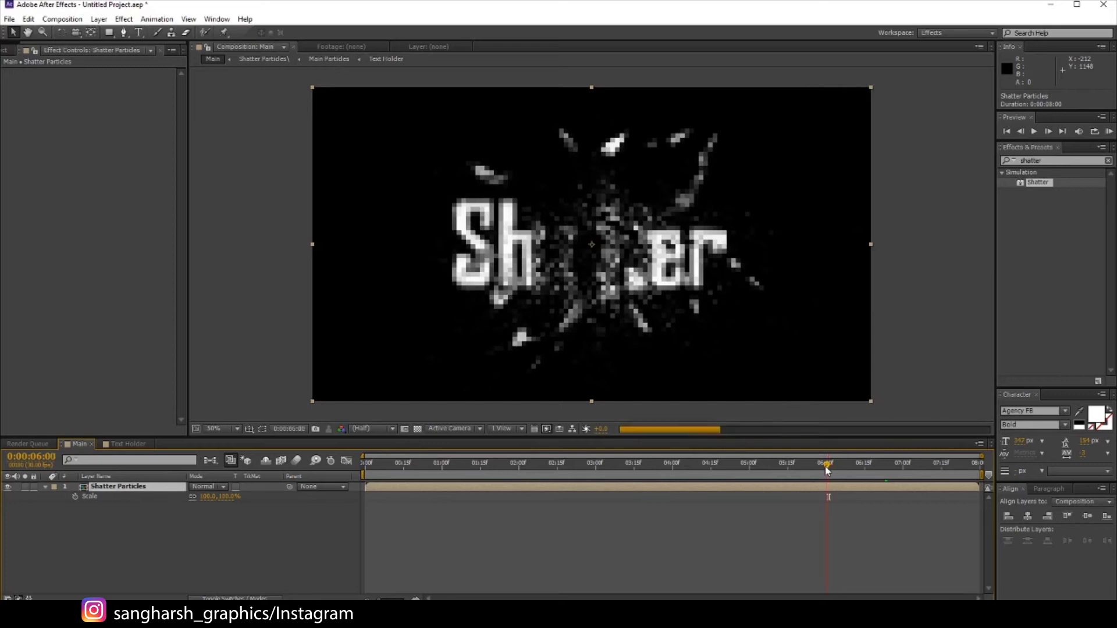
Keyframe Scale at 100% at 6:00 and past 2500% at 6:15, then select both keyframes
{"action": "left_click", "coordinate": [75, 497]}
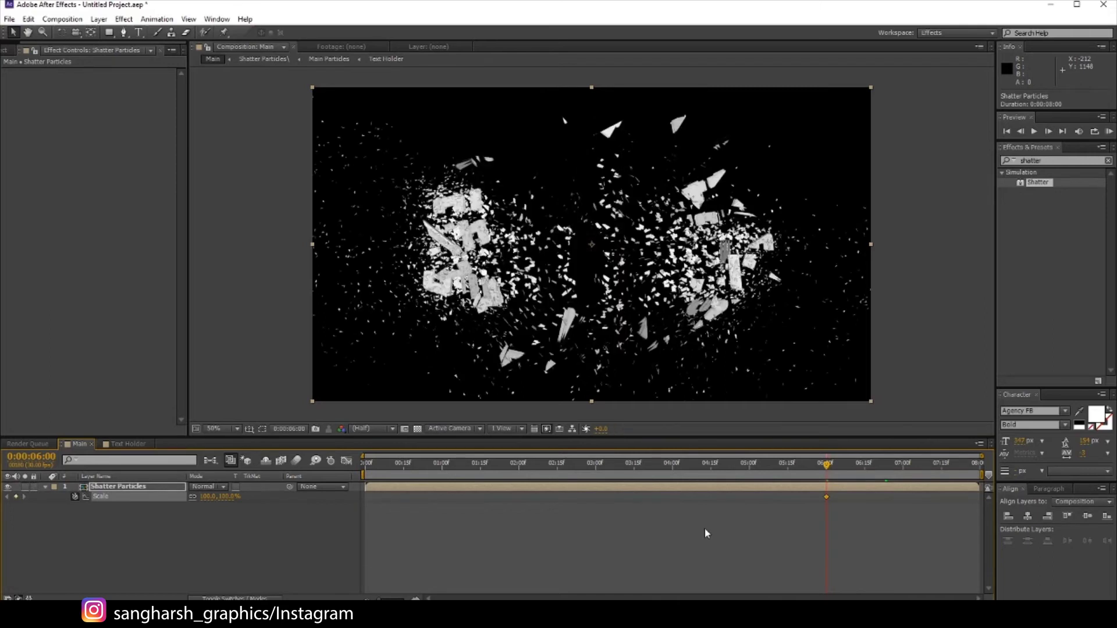
{"action": "left_click", "coordinate": [866, 469]}
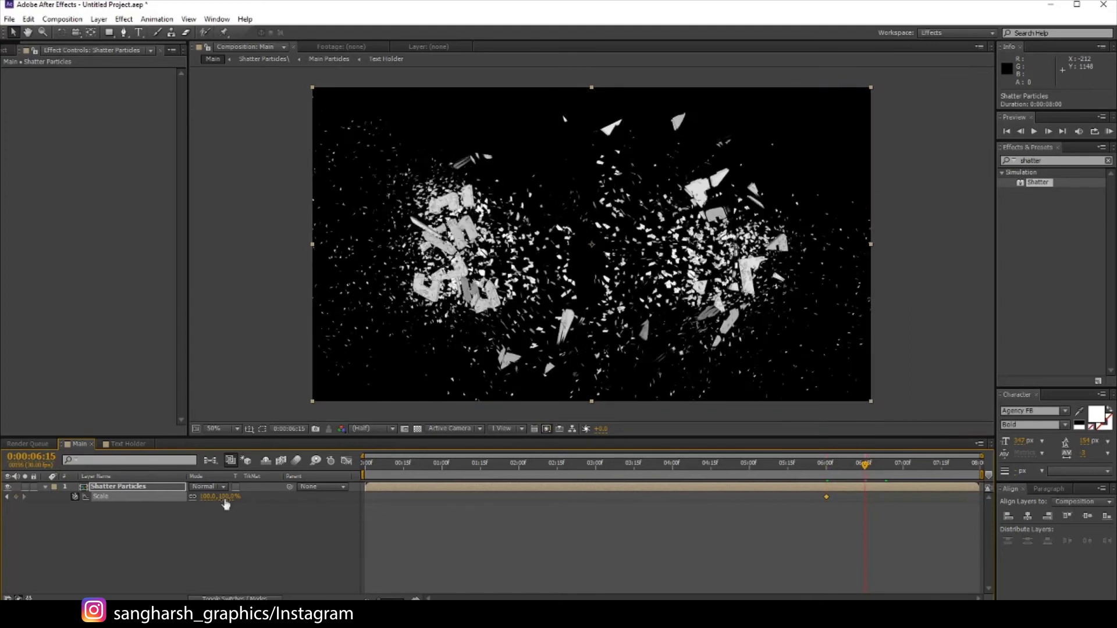
{"action": "left_click_drag", "start_coordinate": [224, 497], "coordinate": [1114, 553]}
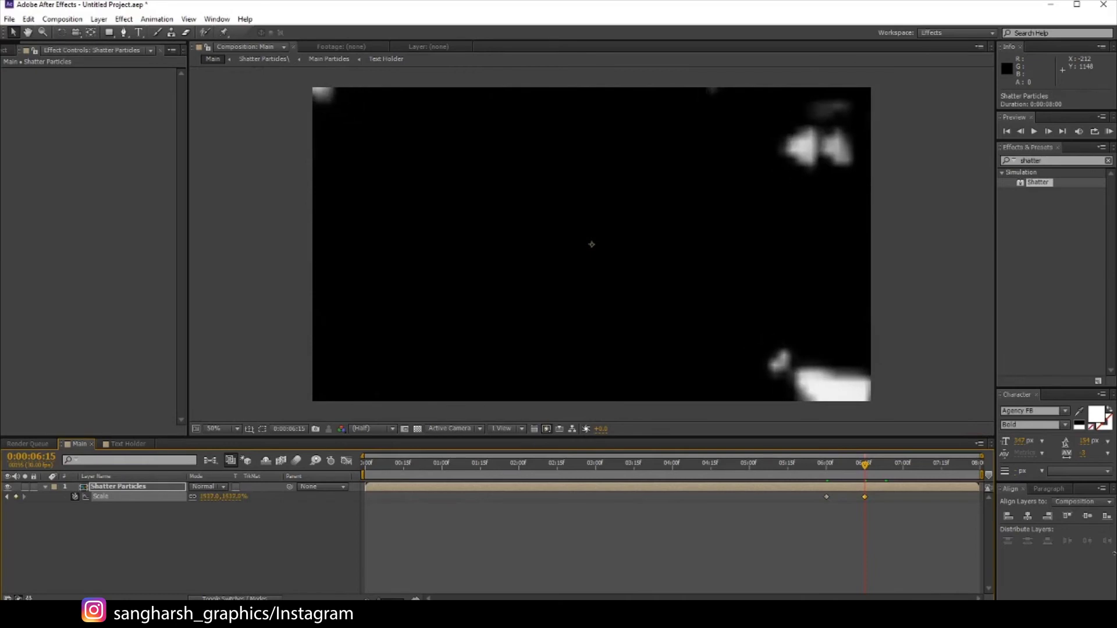
{"action": "left_click_drag", "start_coordinate": [224, 497], "coordinate": [841, 510]}
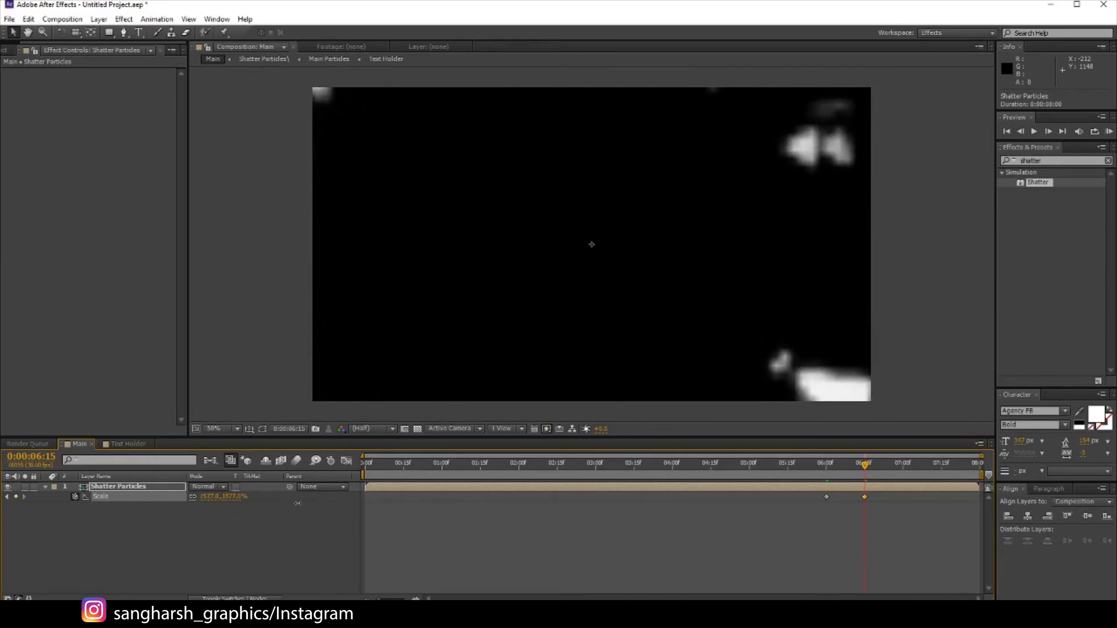
{"action": "left_click", "coordinate": [804, 475]}
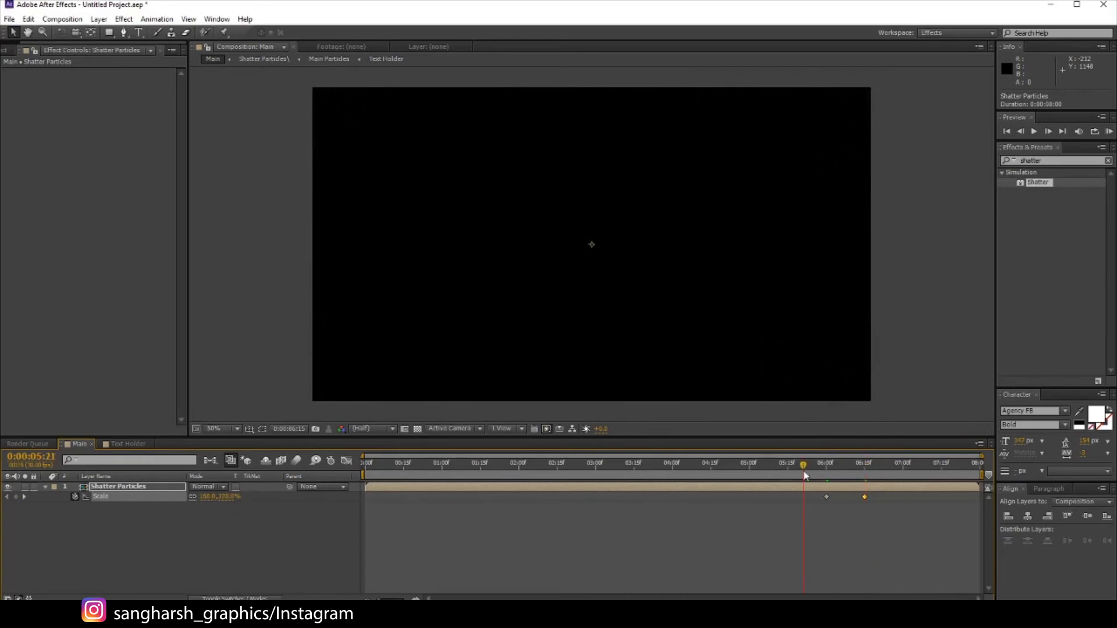
{"action": "left_click", "coordinate": [862, 475]}
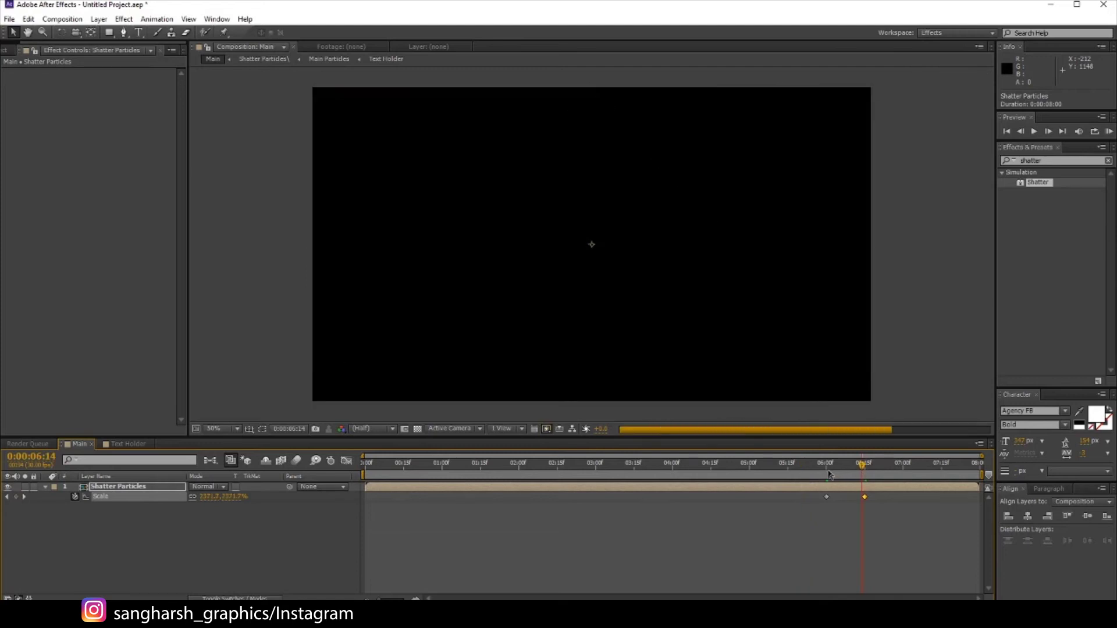
{"action": "left_click_drag", "start_coordinate": [872, 507], "coordinate": [817, 492]}
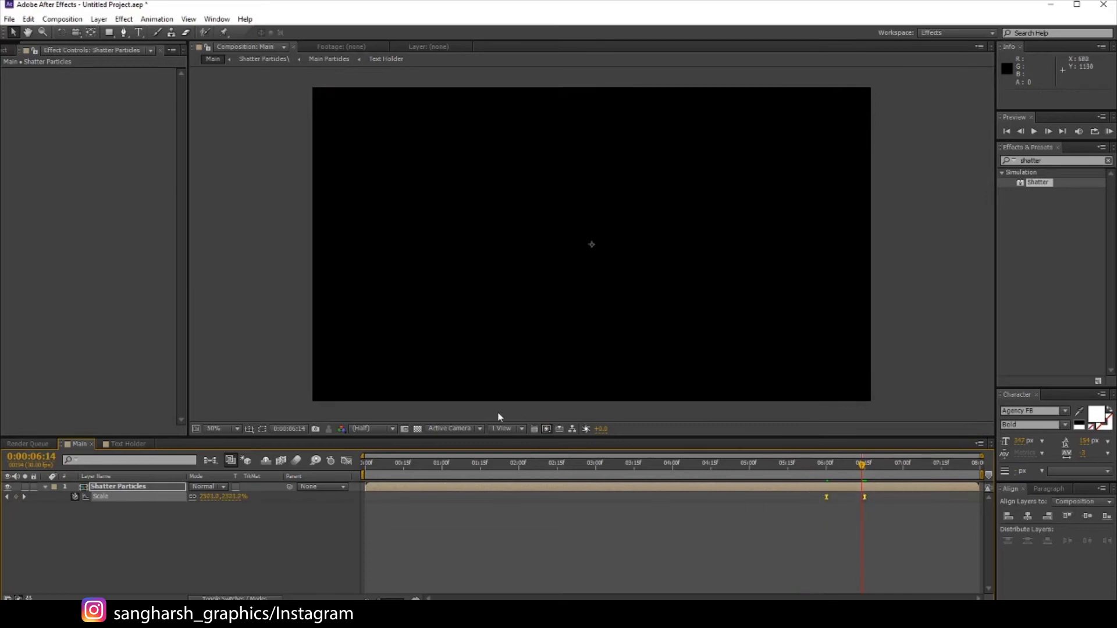
In the Graph Editor, raise both Scale keyframes' influence to 100%
{"action": "left_click", "coordinate": [346, 460]}
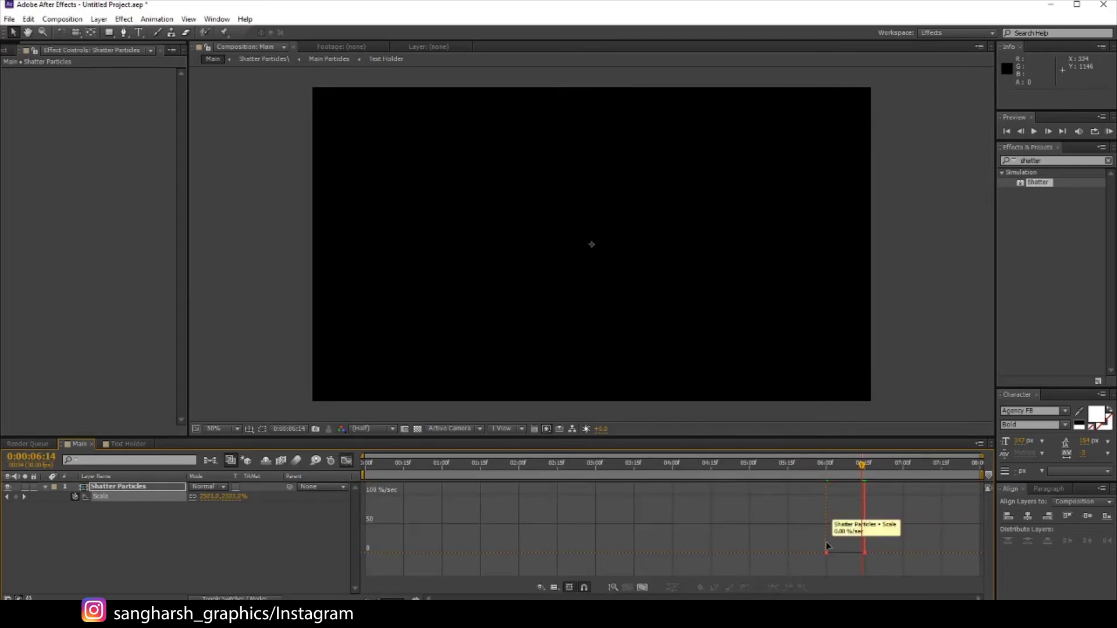
{"action": "right_click", "coordinate": [756, 520]}
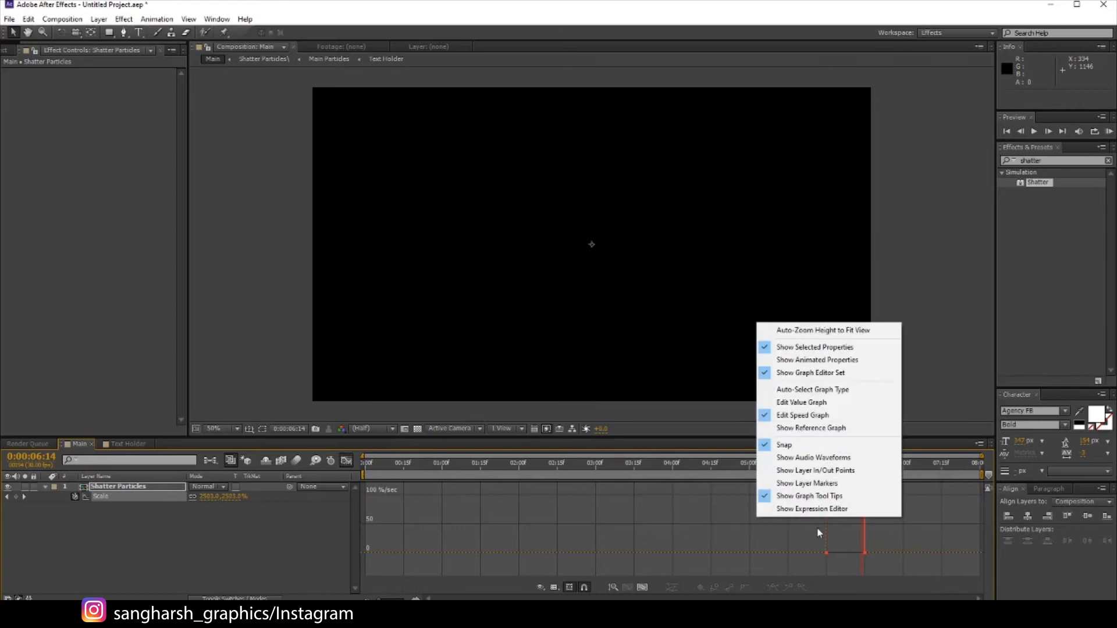
{"action": "left_click", "coordinate": [827, 554]}
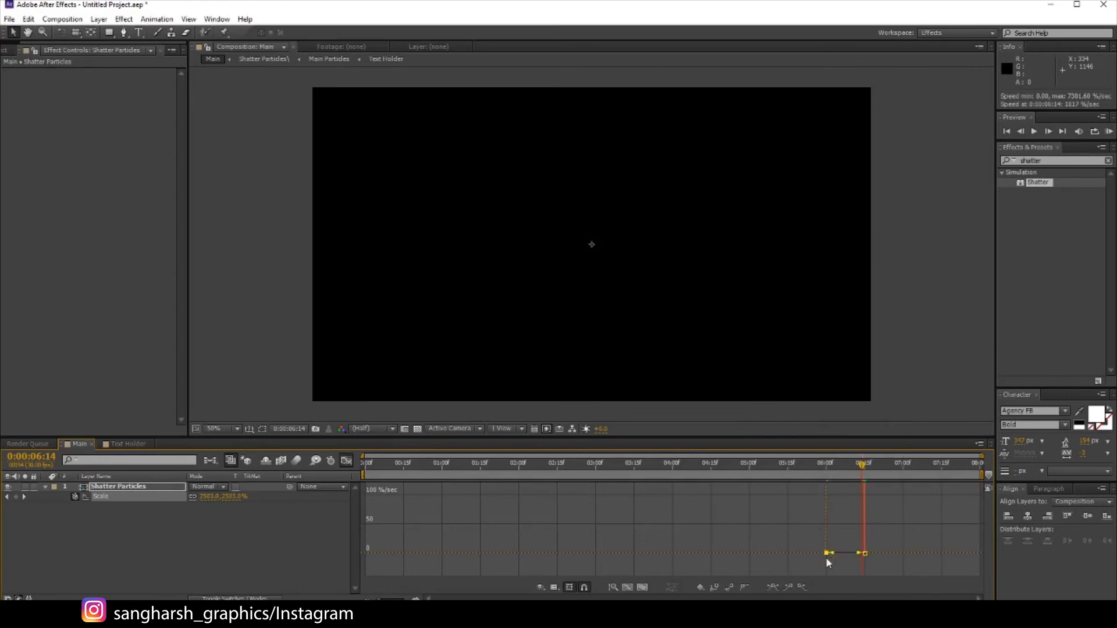
{"action": "left_click_drag", "start_coordinate": [832, 553], "coordinate": [847, 552]}
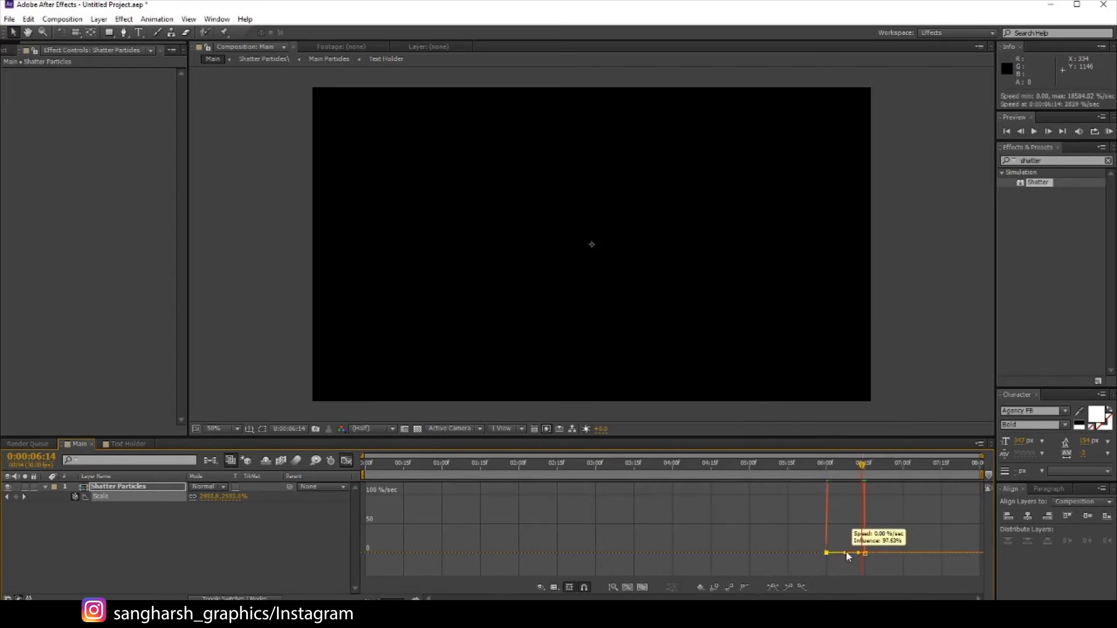
{"action": "left_click_drag", "start_coordinate": [845, 550], "coordinate": [844, 552]}
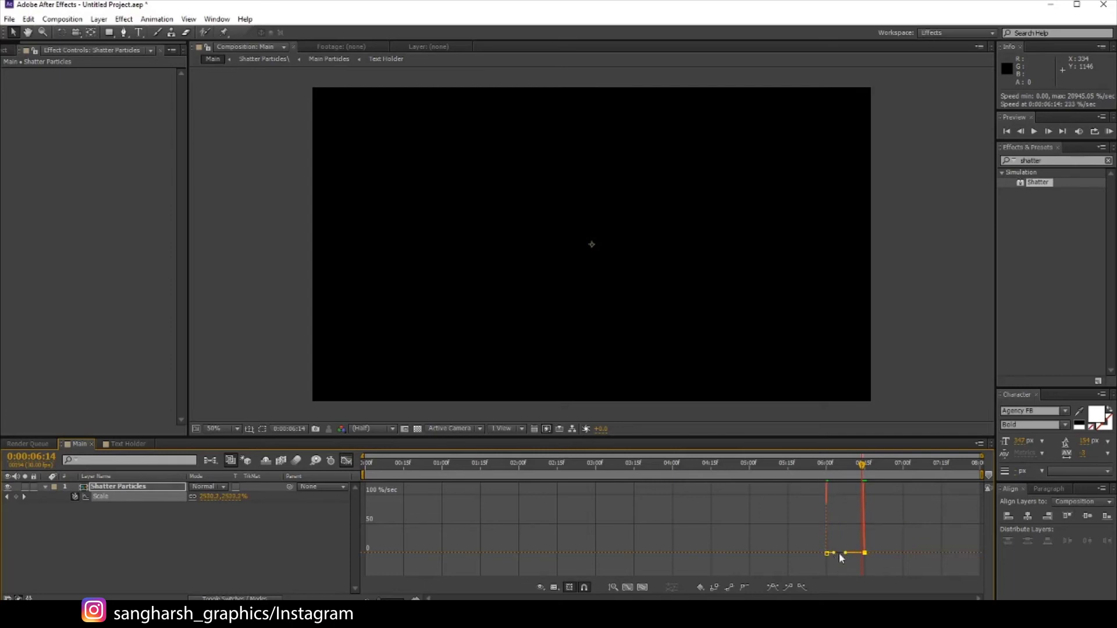
Return to the keyframe view and check the eased zoom at 6:10
{"action": "scroll", "coordinate": [846, 538], "scroll_direction": "up", "scroll_amount": 10}
{"action": "scroll", "coordinate": [841, 539], "scroll_direction": "up", "scroll_amount": 4}
{"action": "scroll", "coordinate": [840, 538], "scroll_direction": "up", "scroll_amount": 4}
{"action": "scroll", "coordinate": [840, 537], "scroll_direction": "up", "scroll_amount": 4}
{"action": "scroll", "coordinate": [839, 536], "scroll_direction": "up", "scroll_amount": 3}
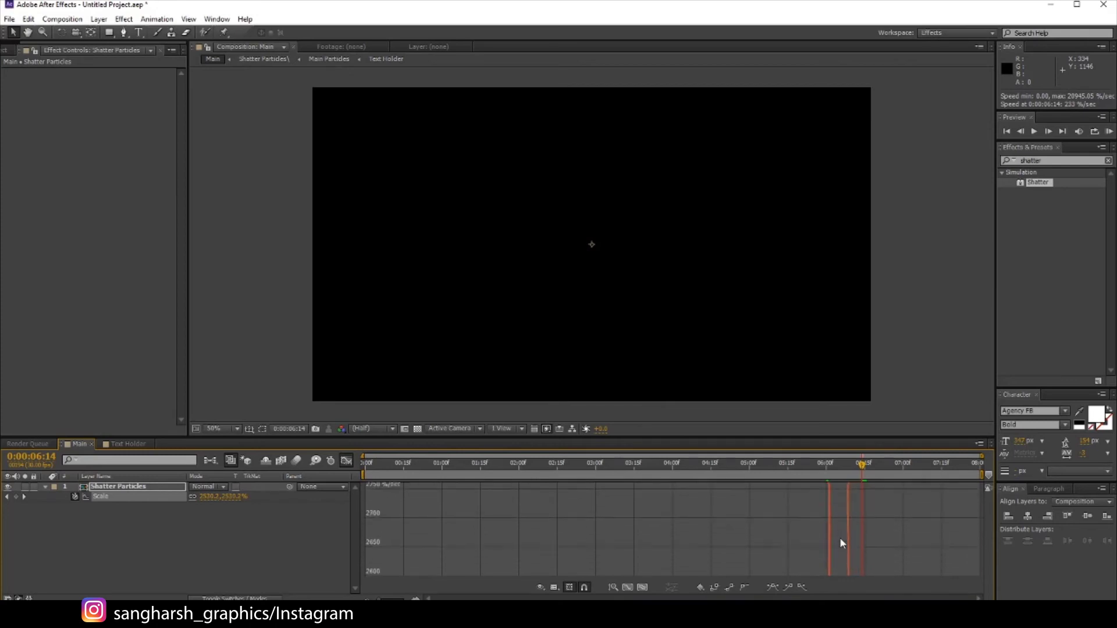
{"action": "scroll", "coordinate": [839, 538], "scroll_direction": "up", "scroll_amount": 4}
{"action": "scroll", "coordinate": [839, 538], "scroll_direction": "up", "scroll_amount": 4}
{"action": "scroll", "coordinate": [839, 538], "scroll_direction": "up", "scroll_amount": 3}
{"action": "left_click", "coordinate": [346, 461]}
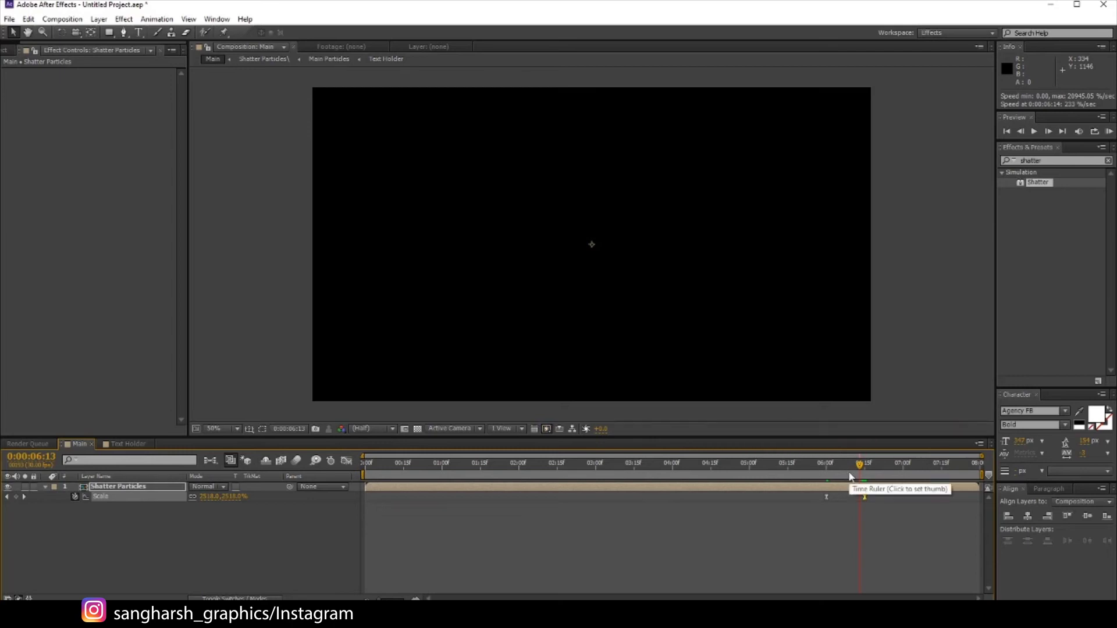
{"action": "left_click", "coordinate": [851, 472]}
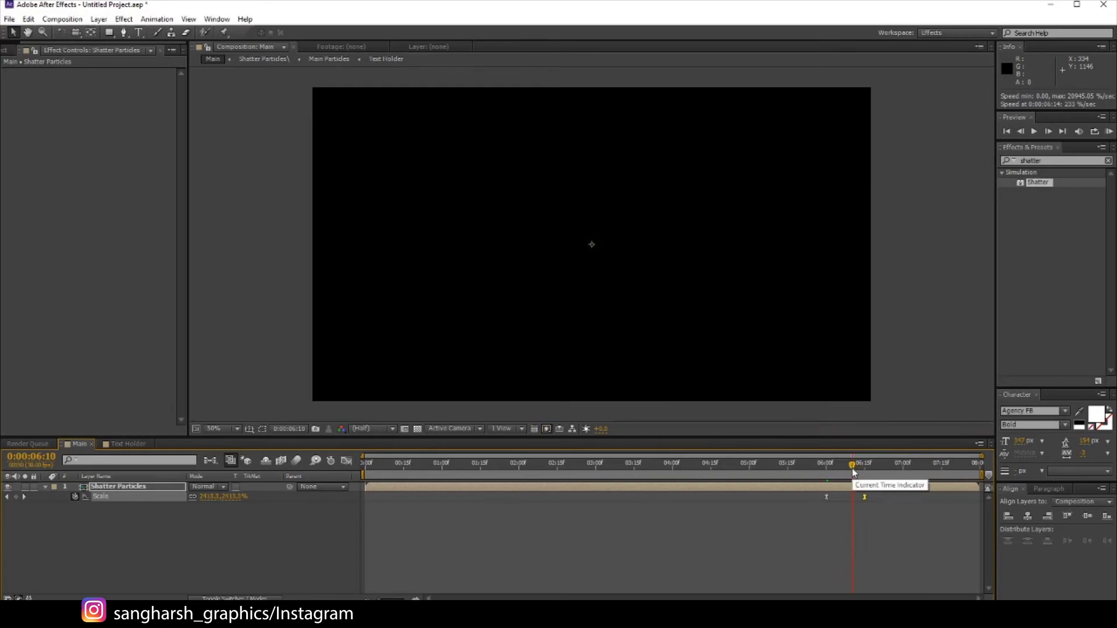
Lower the last Scale keyframe to 2255% and preview the zoom from 6:02 to 6:12
{"action": "left_click", "coordinate": [843, 467]}
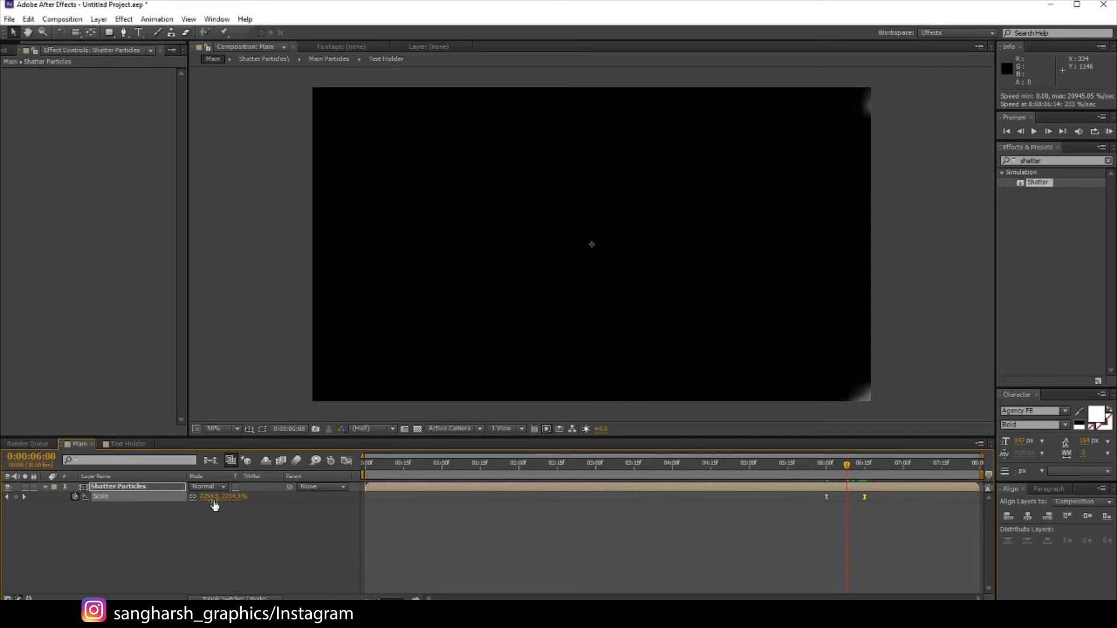
{"action": "left_click_drag", "start_coordinate": [860, 474], "coordinate": [864, 474]}
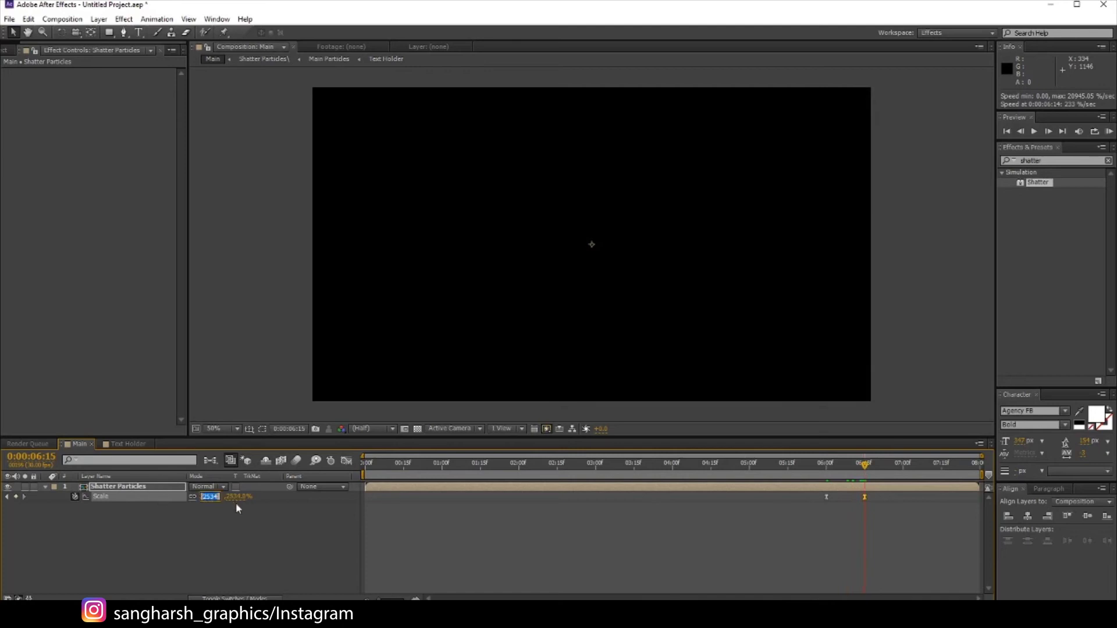
{"action": "type", "text": "2255"}
{"action": "key", "text": "Return"}
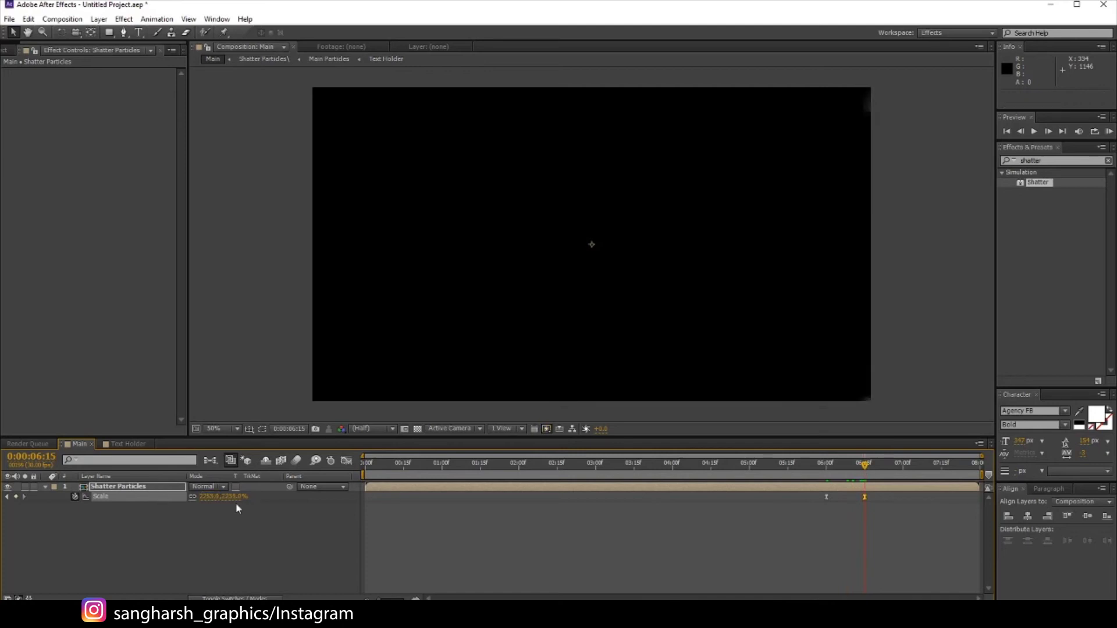
{"action": "left_click", "coordinate": [832, 467]}
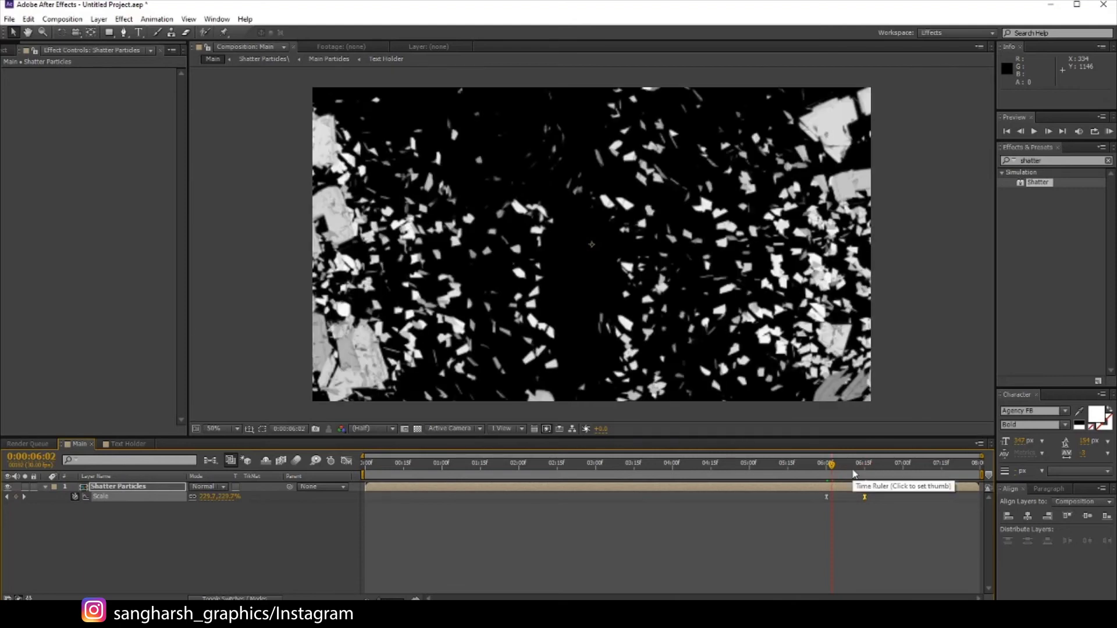
{"action": "left_click", "coordinate": [853, 473]}
{"action": "left_click", "coordinate": [857, 469]}
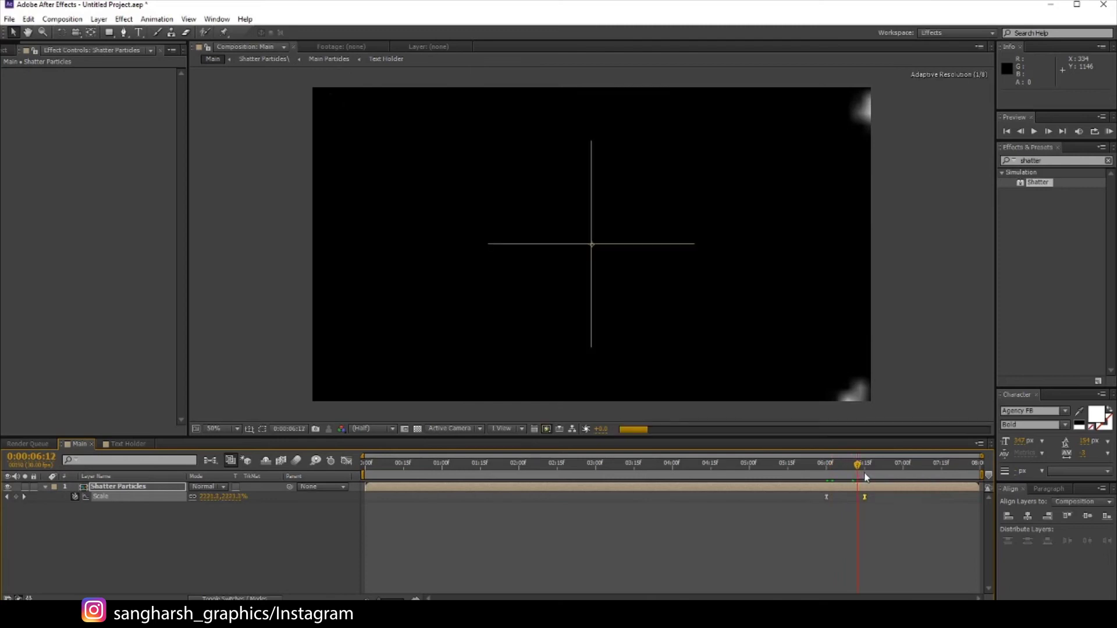
{"action": "left_click", "coordinate": [143, 488]}
{"action": "key", "text": "s"}
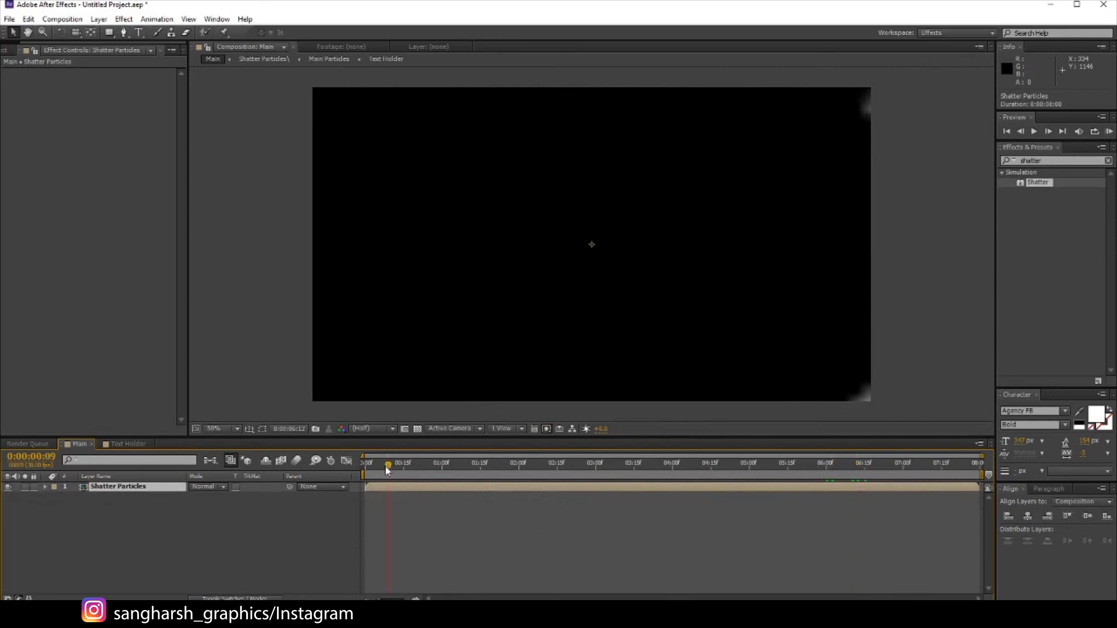
Preview the early shatter, then set Shatter Particles' Scale at 0:00 to 90%
{"action": "left_click_drag", "start_coordinate": [388, 464], "coordinate": [344, 464]}
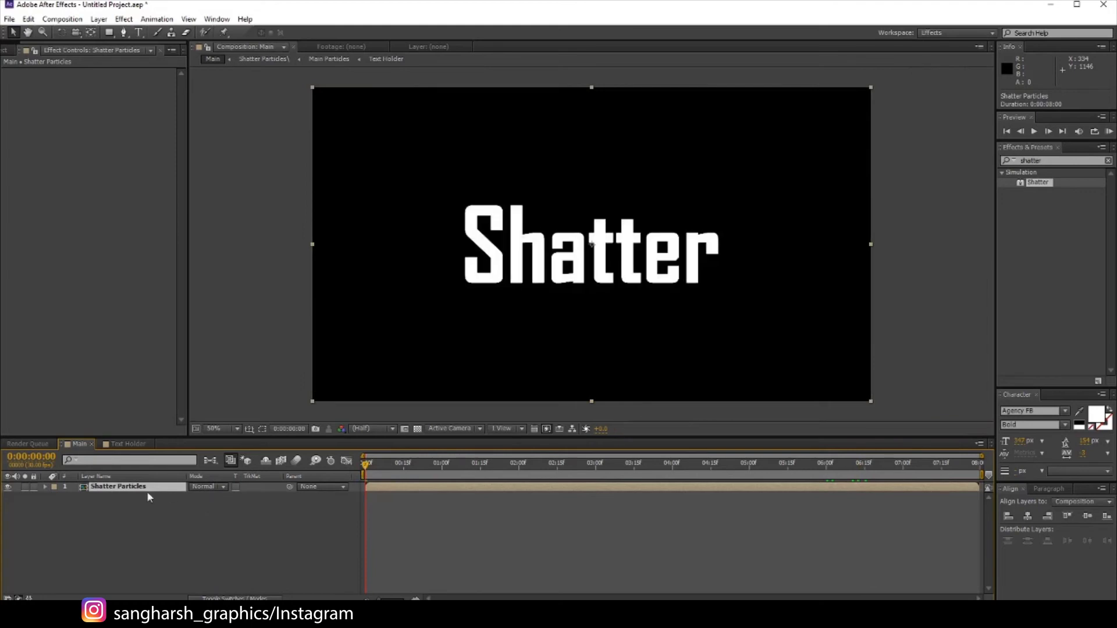
{"action": "left_click", "coordinate": [126, 491], "text": "ctrl"}
{"action": "key", "text": "s"}
{"action": "left_click_drag", "start_coordinate": [216, 497], "coordinate": [201, 497]}
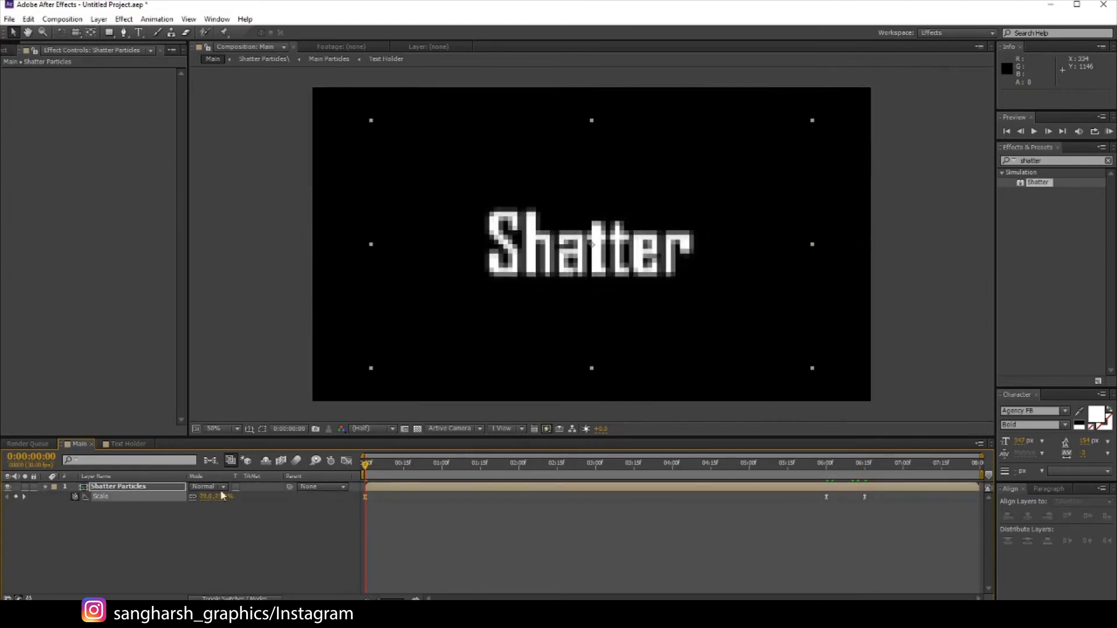
{"action": "left_click", "coordinate": [370, 463]}
{"action": "left_click", "coordinate": [403, 469]}
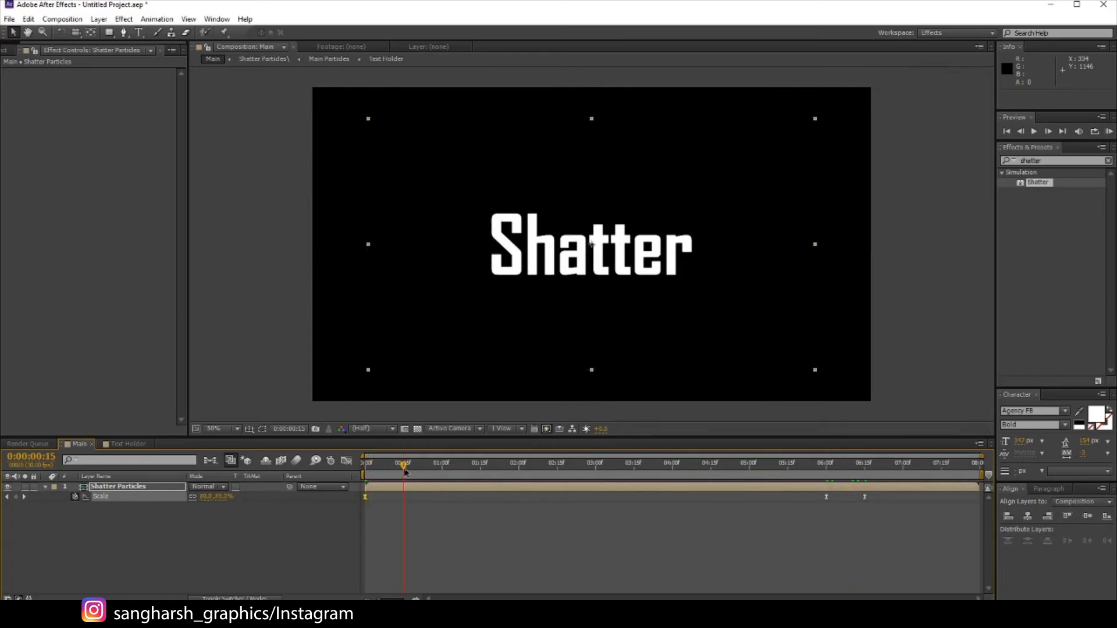
{"action": "left_click", "coordinate": [442, 470]}
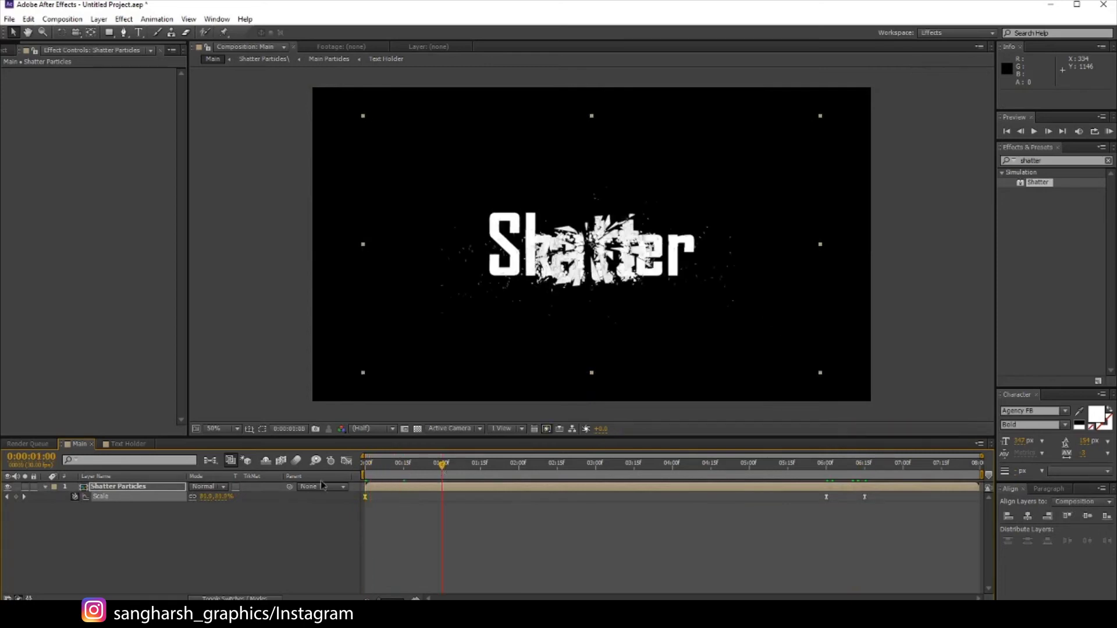
{"action": "key", "text": "Home"}
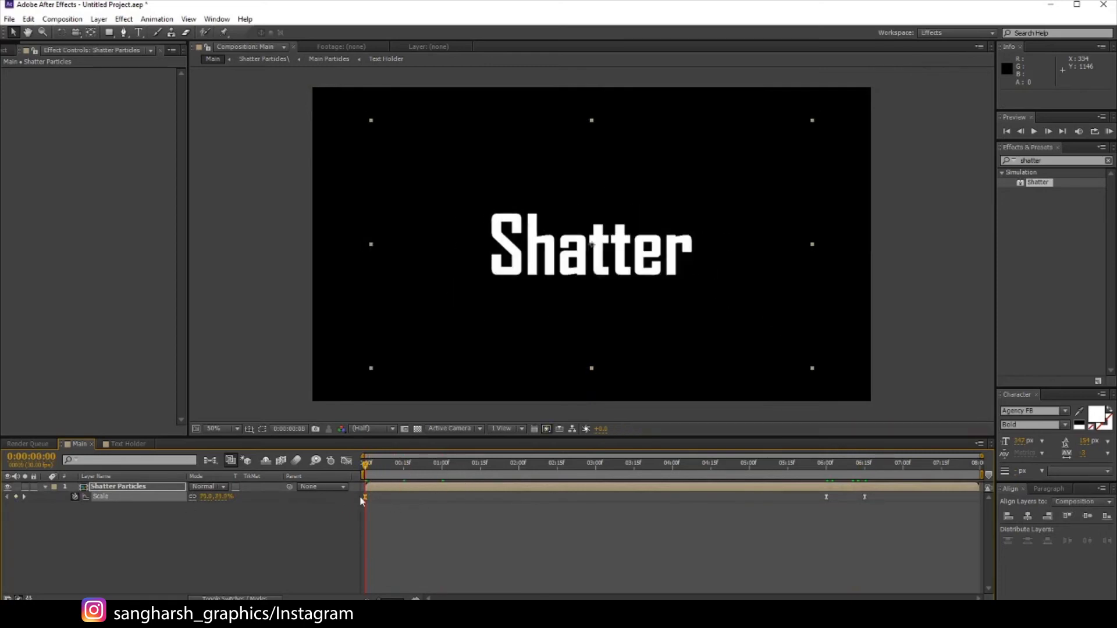
{"action": "left_click_drag", "start_coordinate": [221, 496], "coordinate": [230, 496]}
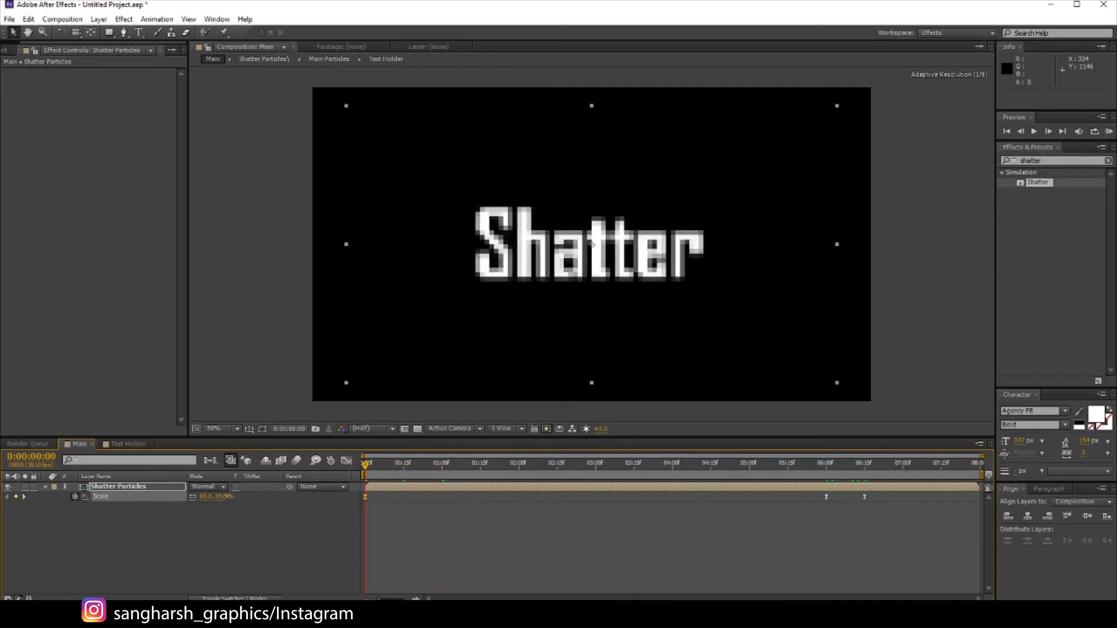
{"action": "left_click", "coordinate": [226, 496]}
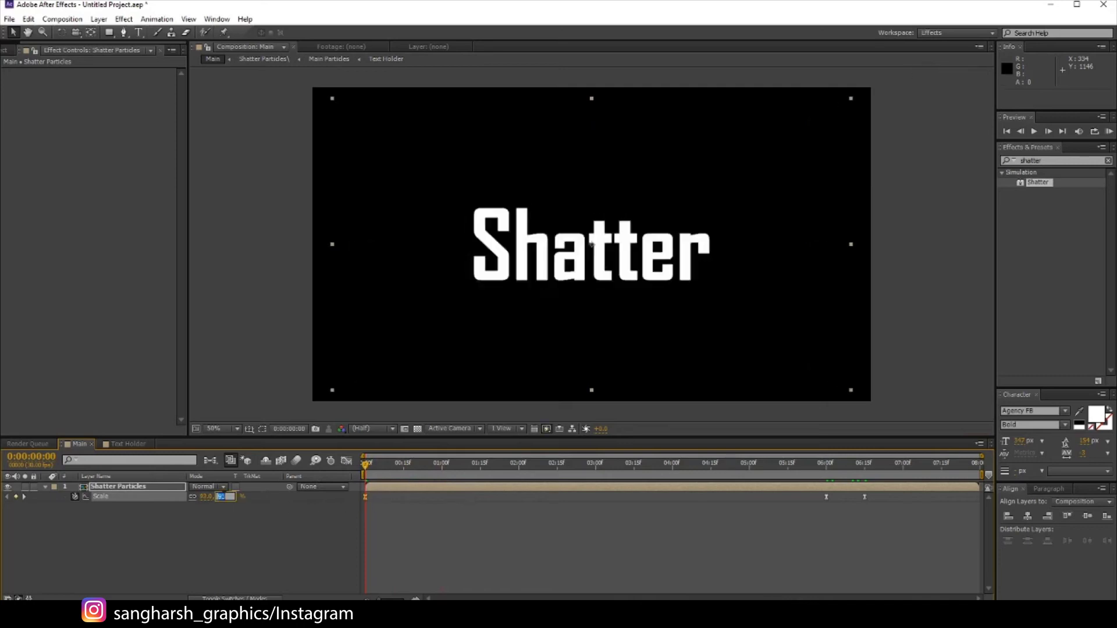
{"action": "key", "text": "Return"}
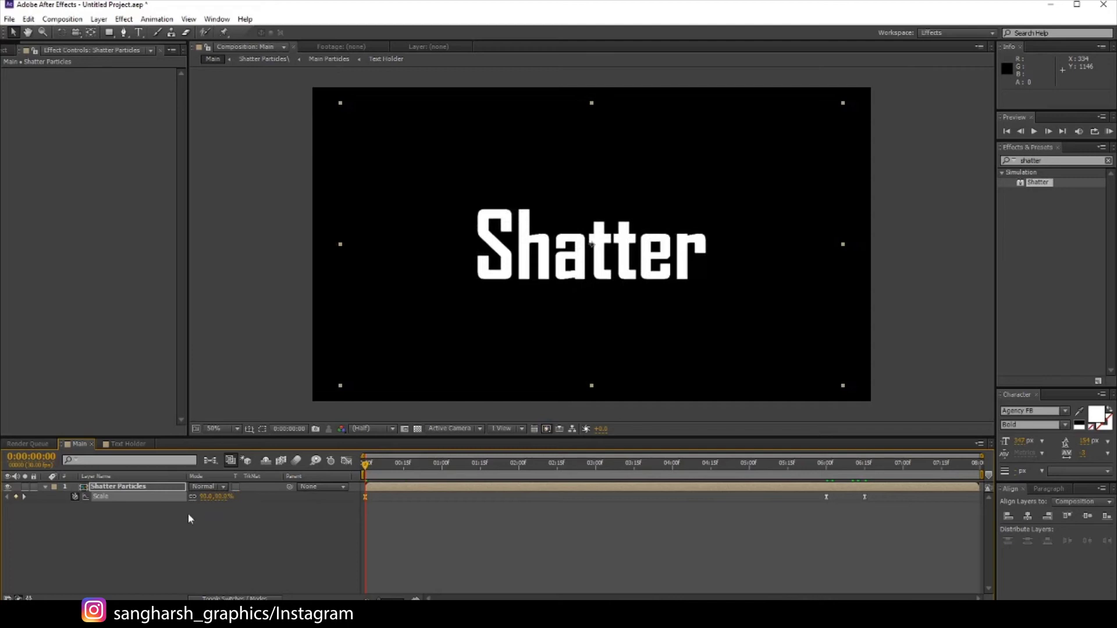
{"action": "left_click", "coordinate": [187, 513]}
Add a new text layer reading 'Sangharsh Graphics'
{"action": "right_click", "coordinate": [165, 537]}
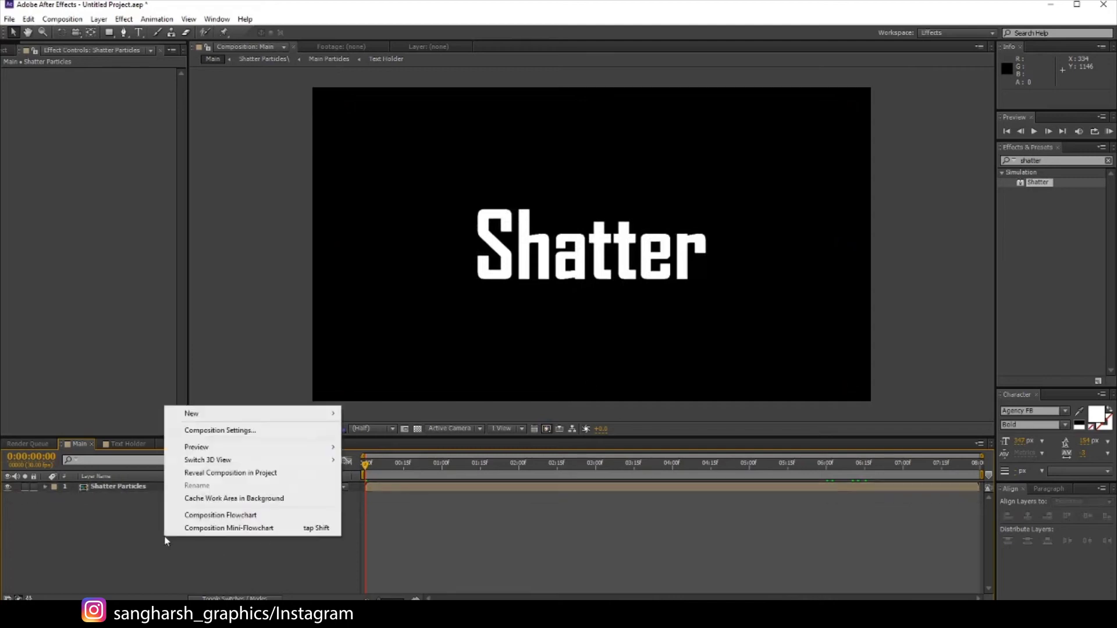
{"action": "mouse_move", "coordinate": [234, 416]}
{"action": "left_click", "coordinate": [378, 431]}
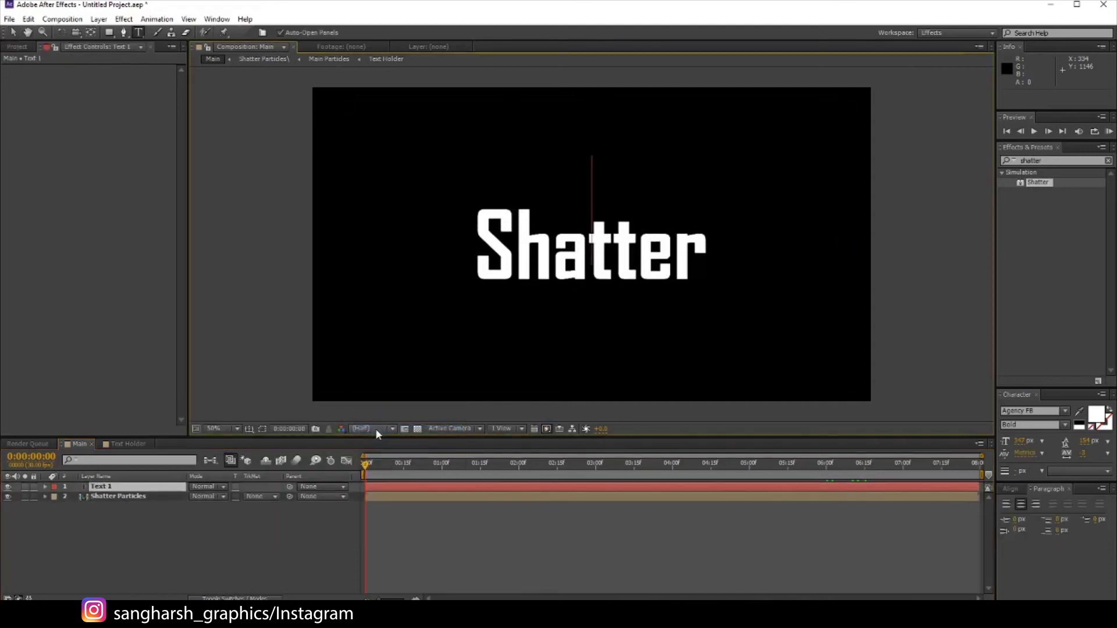
{"action": "type", "text": "San"}
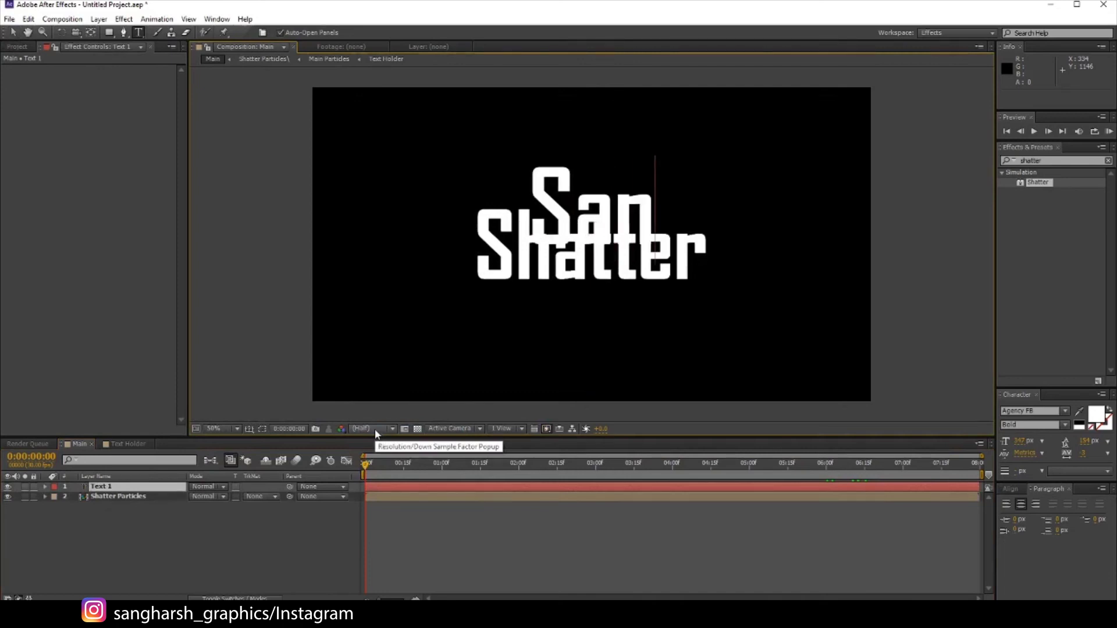
{"action": "type", "text": "ghrash"}
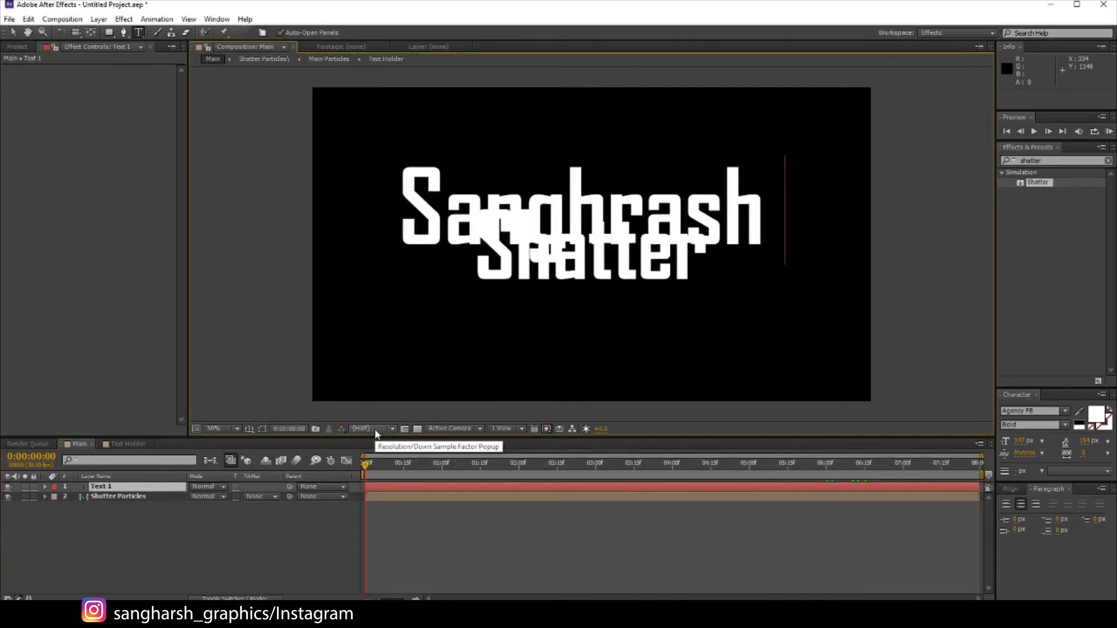
{"action": "key", "text": "BackSpace"}
{"action": "key", "text": "BackSpace"}
{"action": "key", "text": "BackSpace"}
{"action": "key", "text": "BackSpace"}
{"action": "key", "text": "BackSpace"}
{"action": "type", "text": "a"}
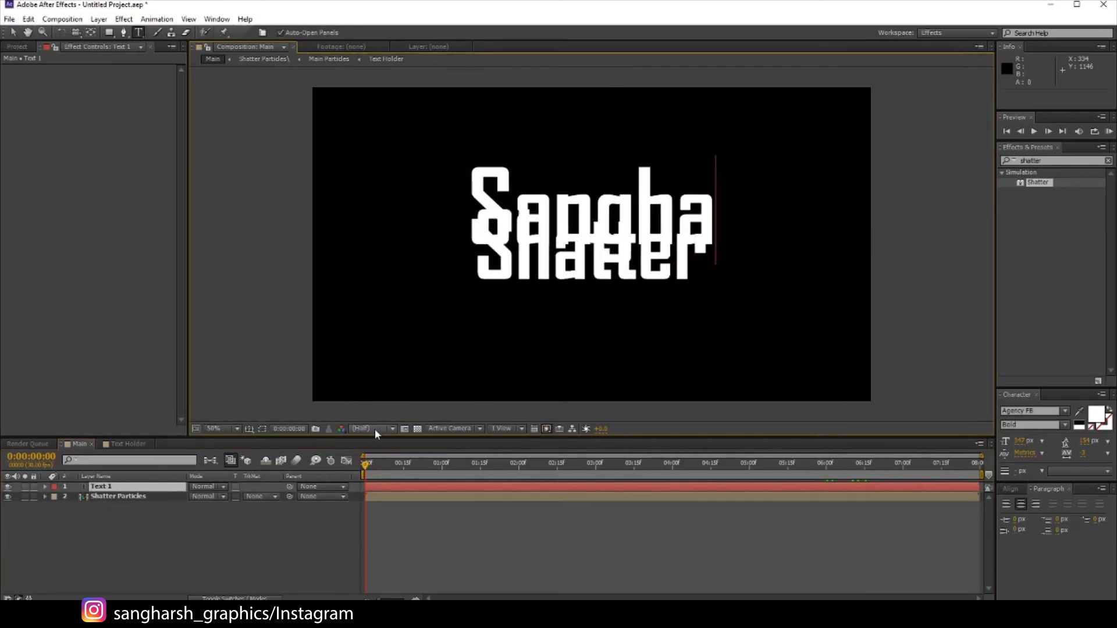
{"action": "type", "text": "rsh "}
{"action": "type", "text": "Gr"}
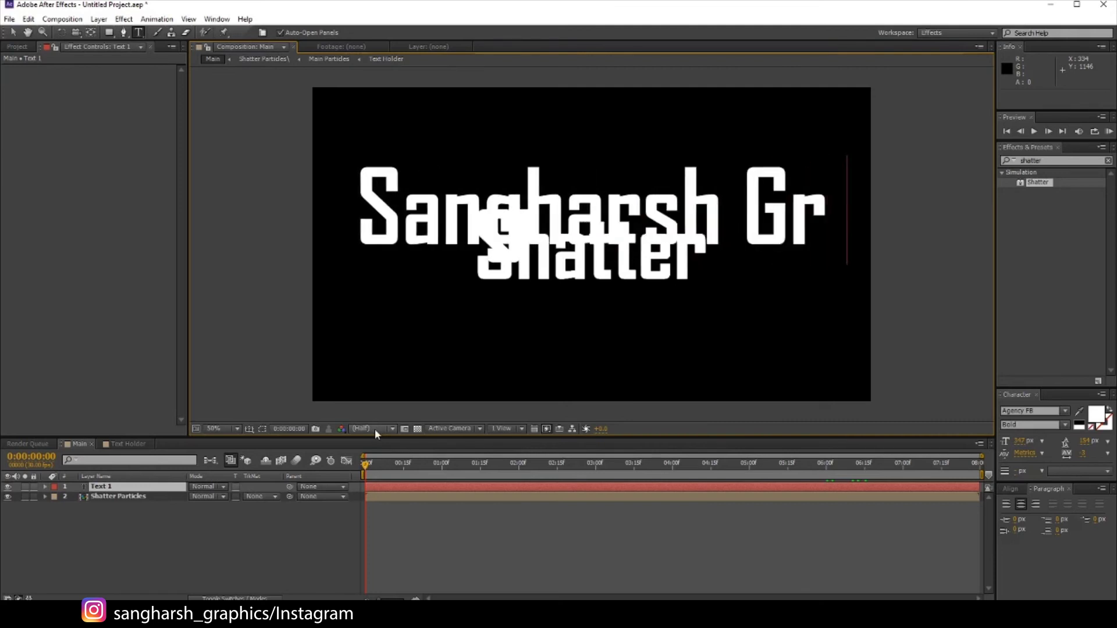
{"action": "type", "text": "aphics"}
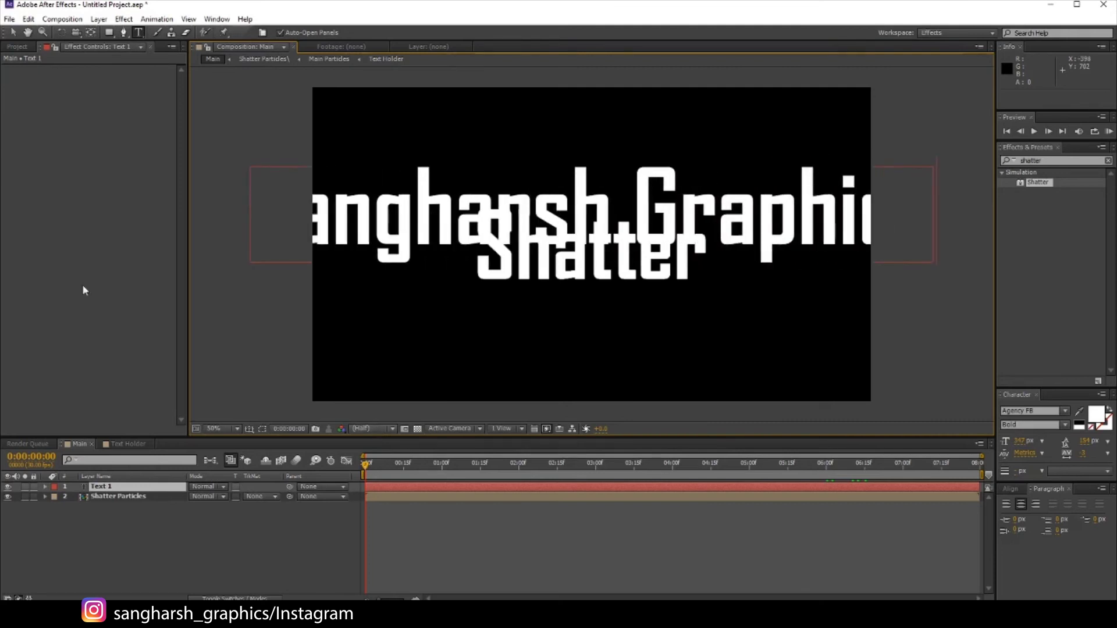
Pre-compose the text layer into a new composition named 'tagline' and open it
{"action": "right_click", "coordinate": [94, 488]}
{"action": "left_click", "coordinate": [146, 394]}
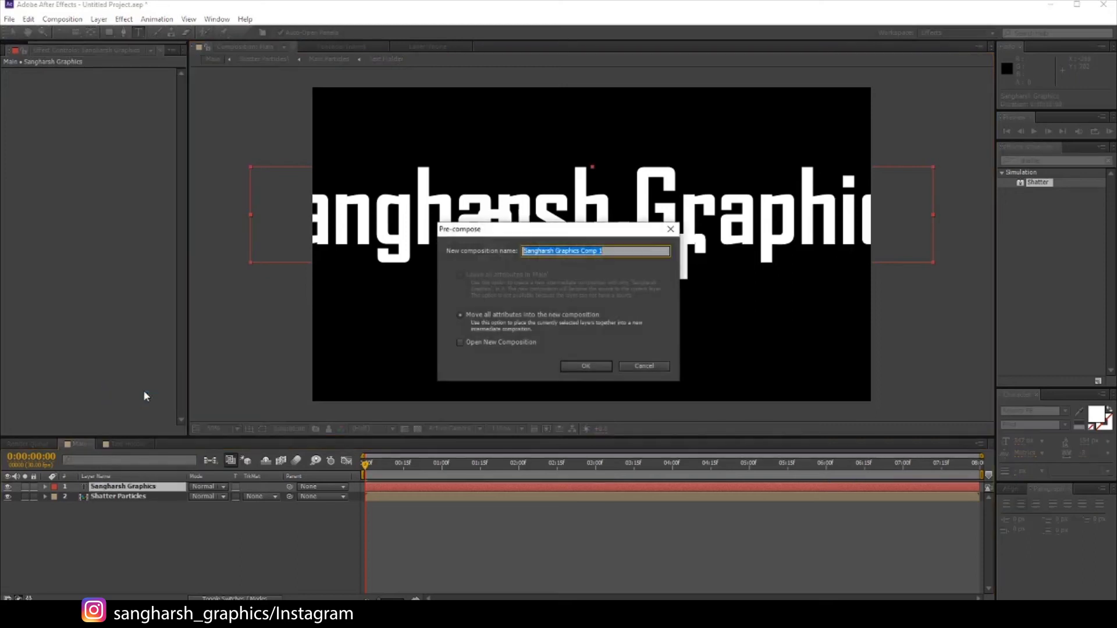
{"action": "type", "text": "te"}
{"action": "key", "text": "Return"}
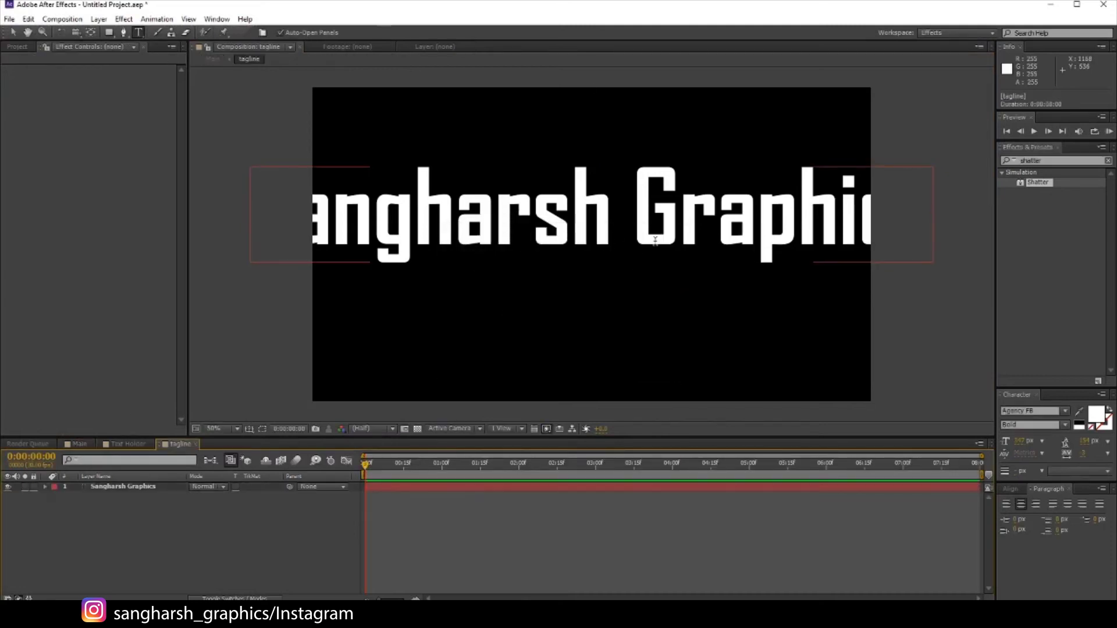
Set the tagline text to Arial Regular and reduce its font size
{"action": "key", "text": "v"}
{"action": "left_click", "coordinate": [609, 225]}
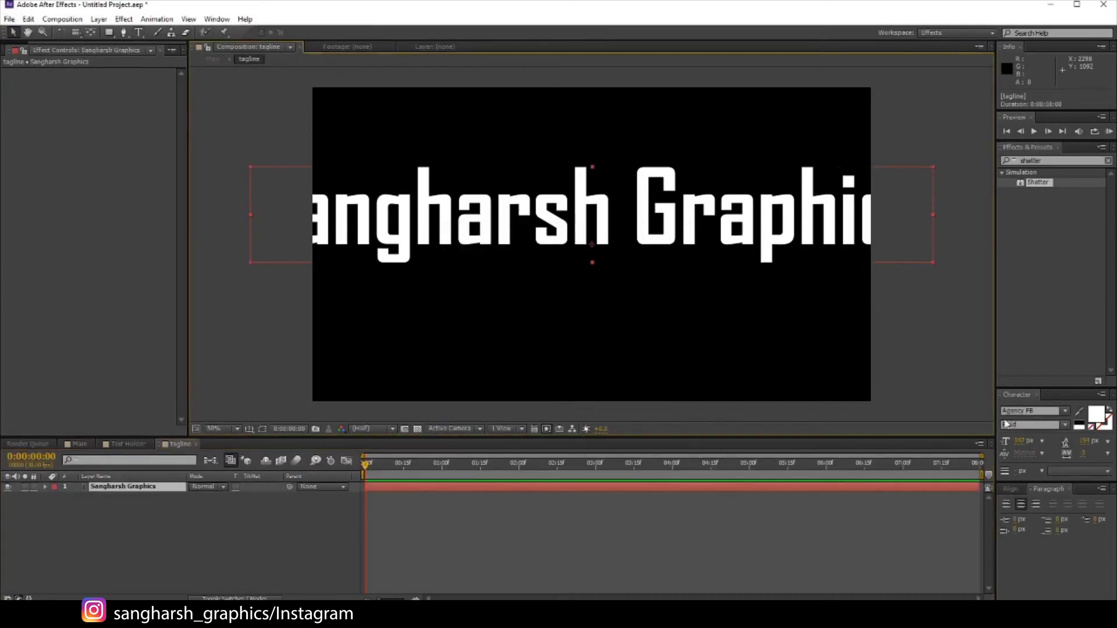
{"action": "type", "text": "Arial"}
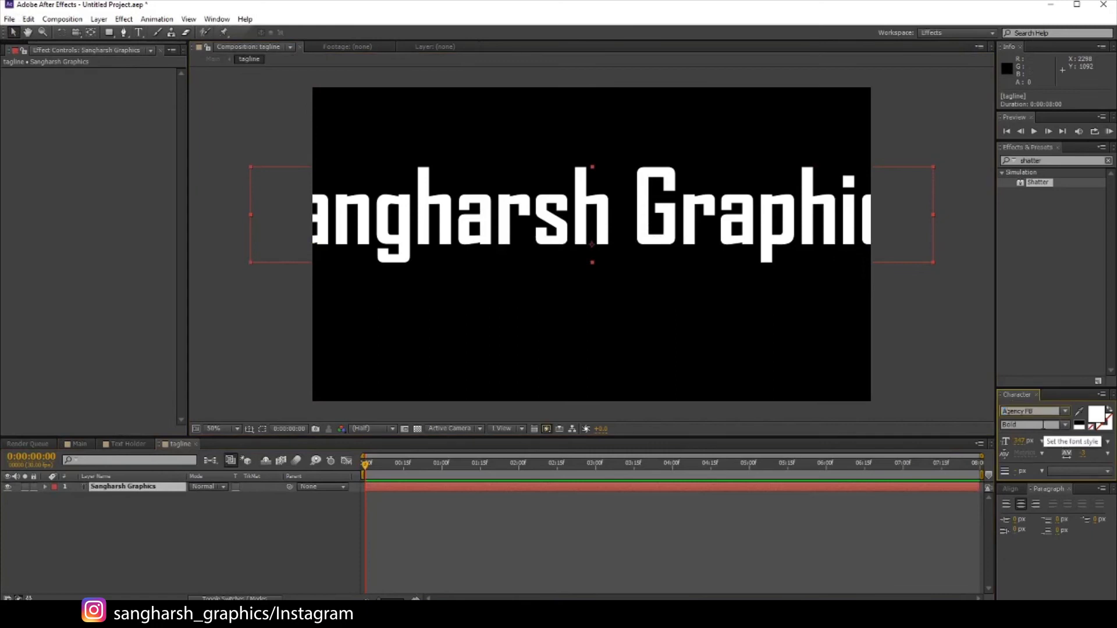
{"action": "key", "text": "Return"}
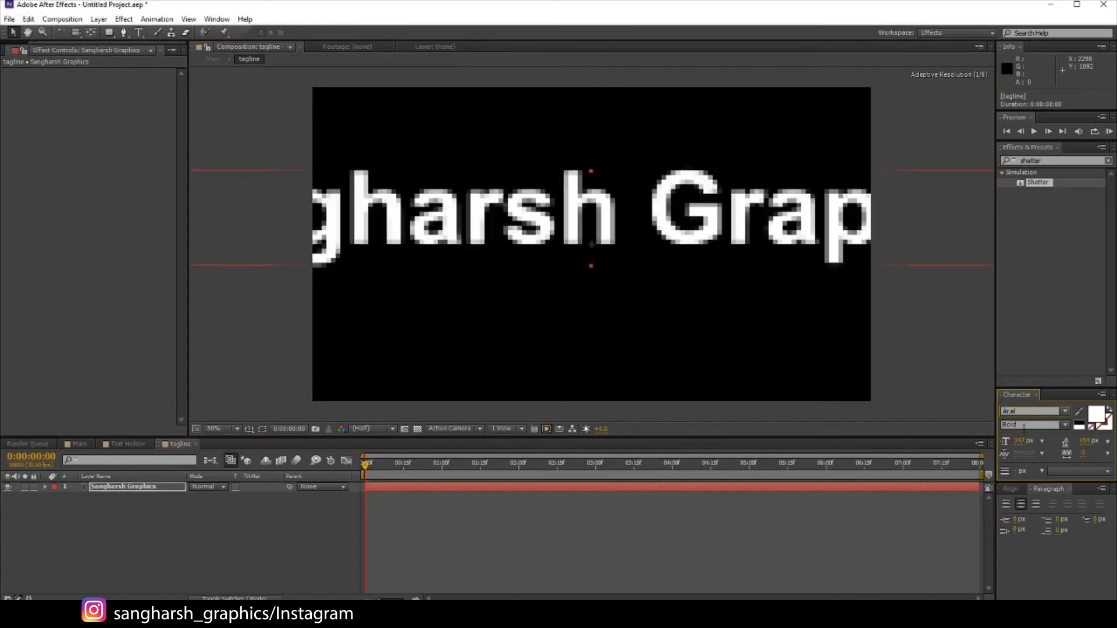
{"action": "left_click", "coordinate": [1024, 426]}
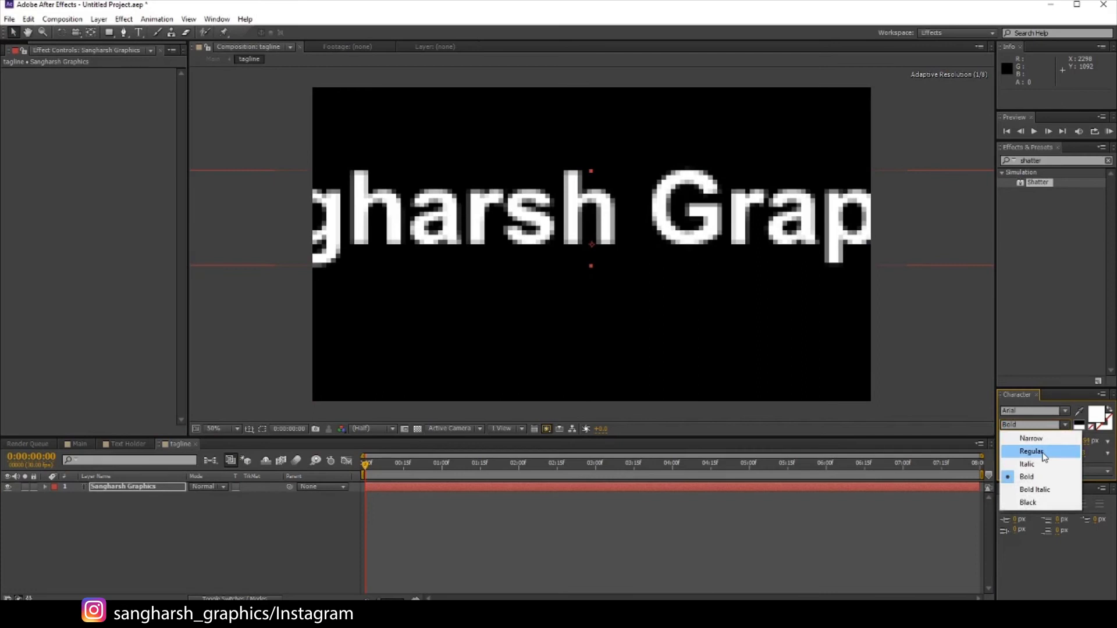
{"action": "left_click", "coordinate": [1030, 452]}
{"action": "mouse_move", "coordinate": [1019, 441]}
{"action": "left_mouse_down"}
{"action": "mouse_move", "coordinate": [843, 417]}
{"action": "mouse_move", "coordinate": [1012, 424]}
{"action": "left_mouse_up"}
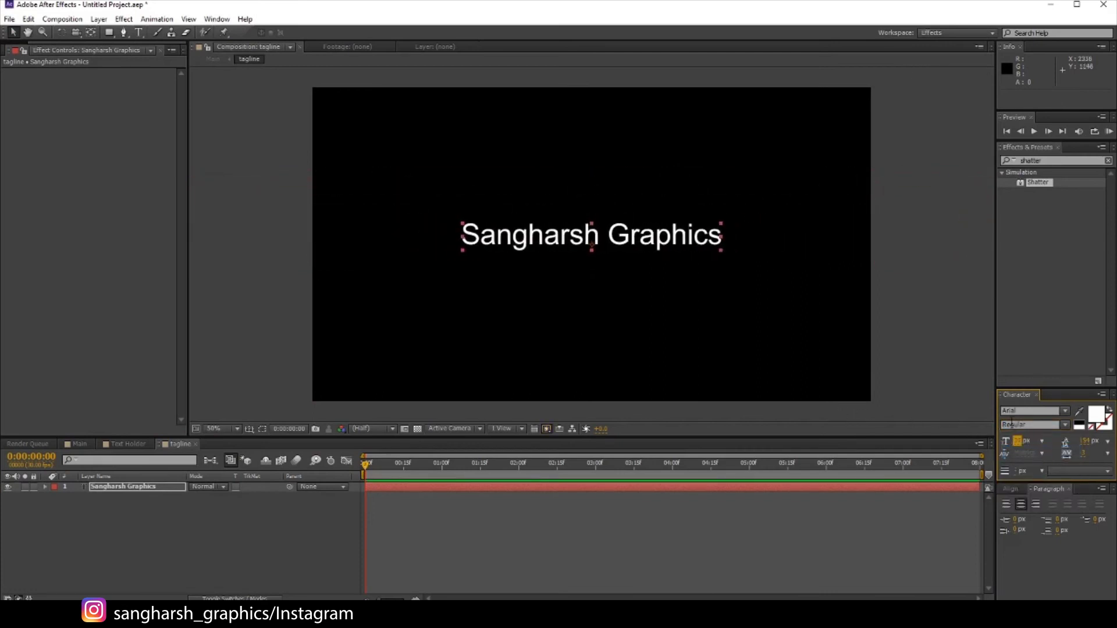
Try the Narrow, Regular and Black font styles, undoing the Black style
{"action": "left_click", "coordinate": [1062, 428]}
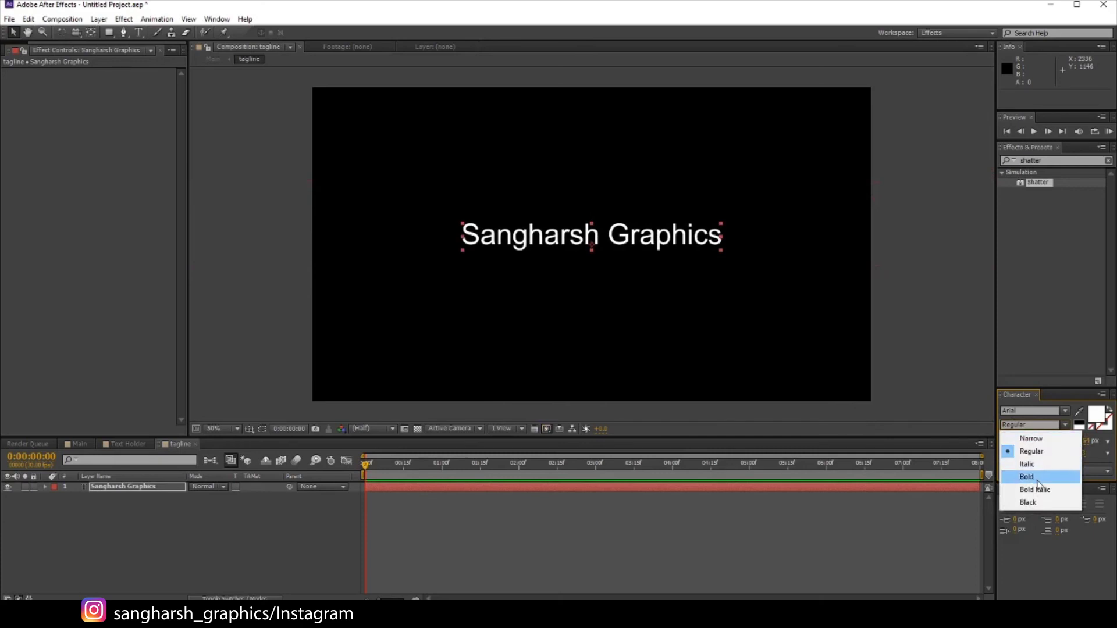
{"action": "left_click", "coordinate": [1031, 438]}
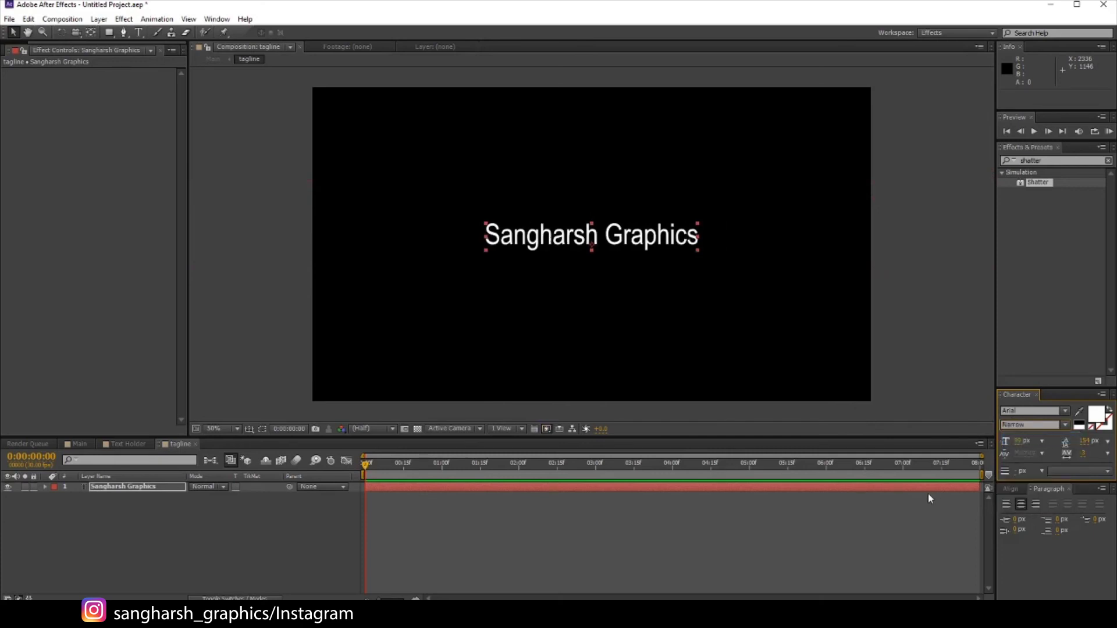
{"action": "left_click", "coordinate": [1064, 411]}
{"action": "left_click", "coordinate": [1063, 424]}
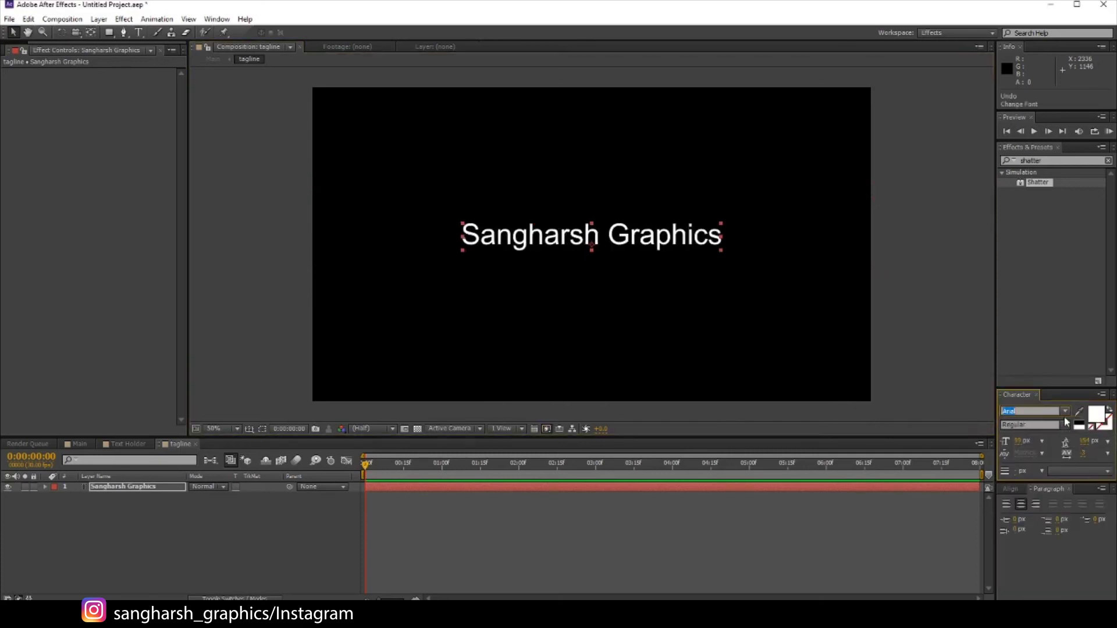
{"action": "left_click", "coordinate": [1065, 424]}
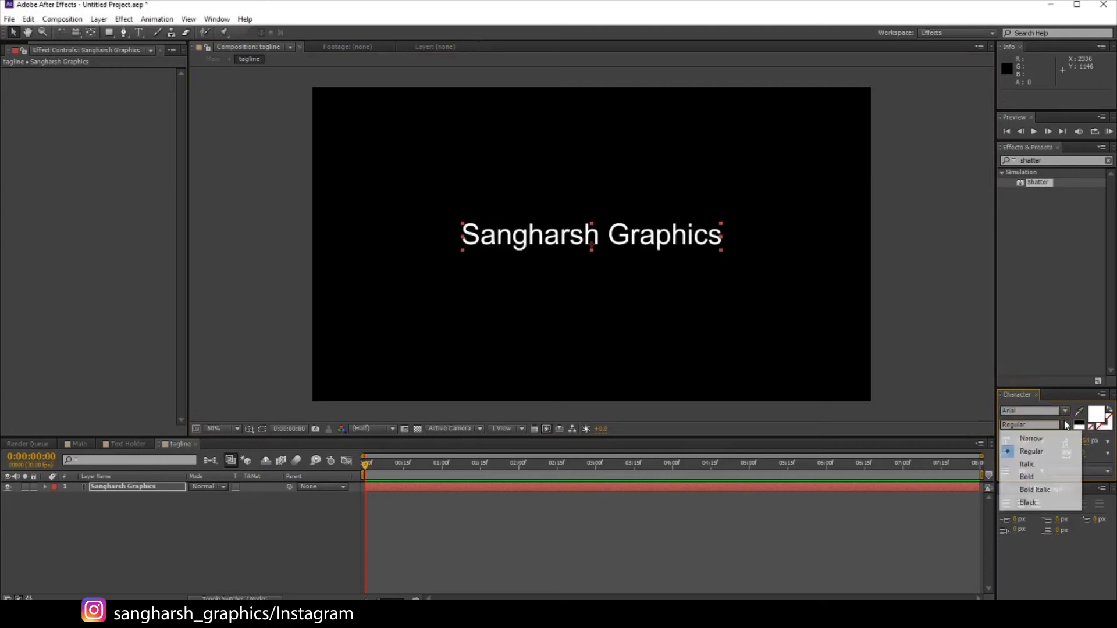
{"action": "left_click", "coordinate": [1033, 505]}
{"action": "key", "text": "ctrl+z"}
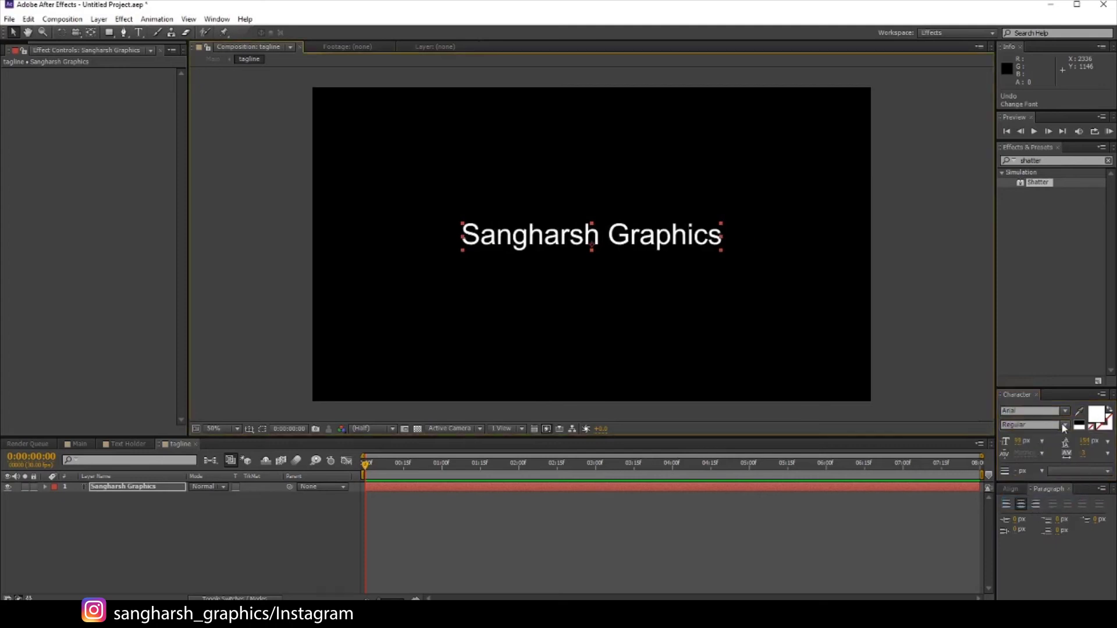
Set the tagline to Californian FB at 52 px and centre it vertically in the composition
{"action": "left_click", "coordinate": [1056, 413]}
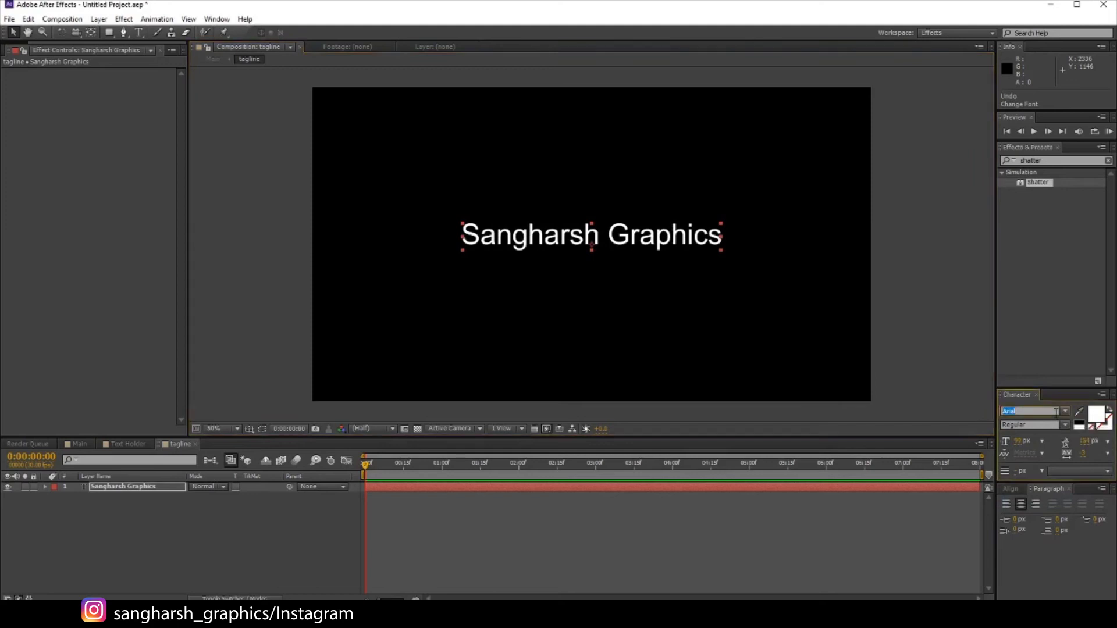
{"action": "type", "text": "Californian FB"}
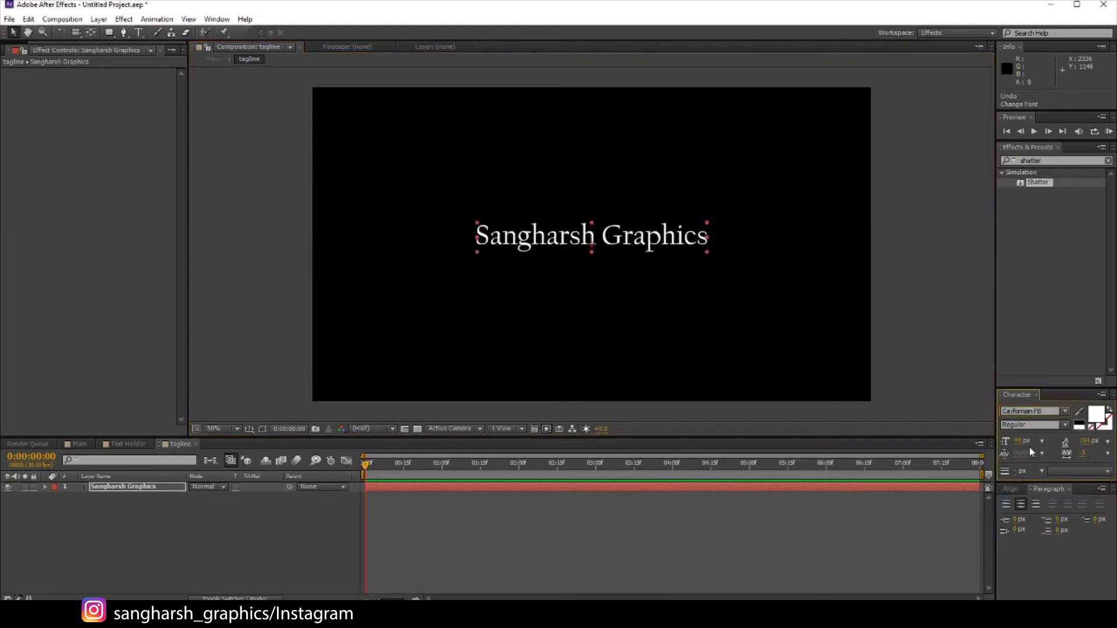
{"action": "left_click", "coordinate": [1043, 441]}
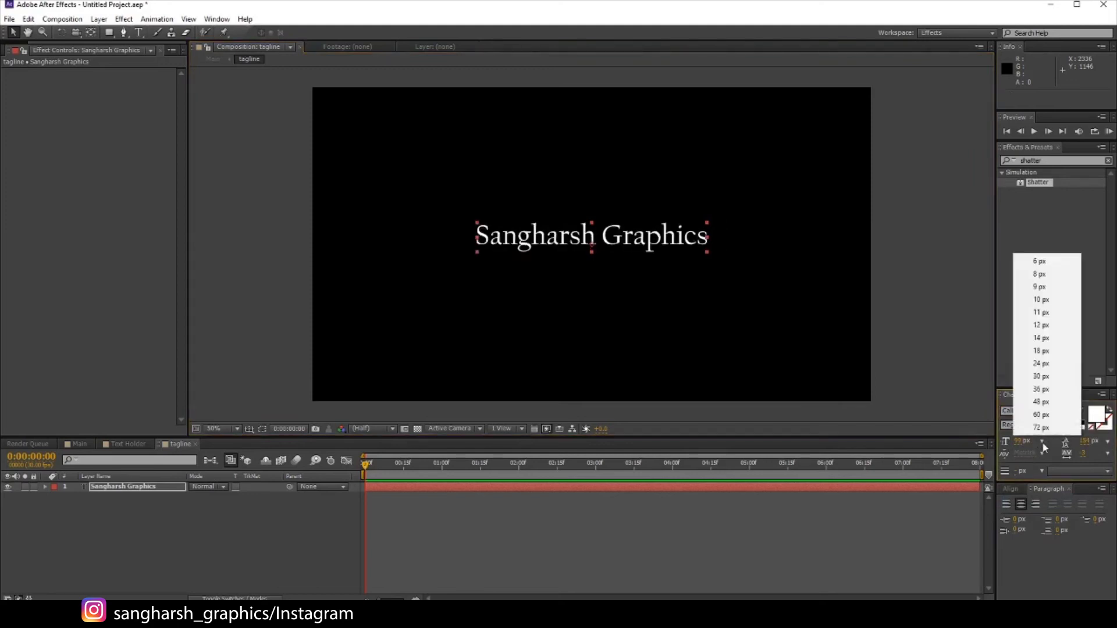
{"action": "left_click", "coordinate": [1048, 450]}
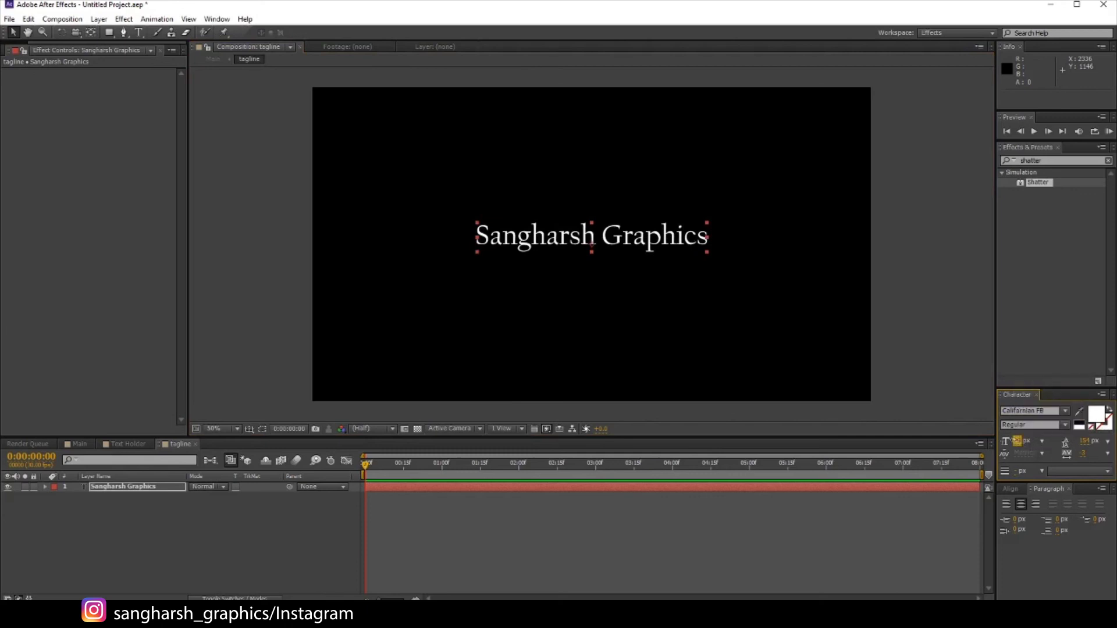
{"action": "mouse_move", "coordinate": [1018, 441]}
{"action": "left_mouse_down"}
{"action": "mouse_move", "coordinate": [995, 441]}
{"action": "mouse_move", "coordinate": [1012, 441]}
{"action": "left_mouse_up"}
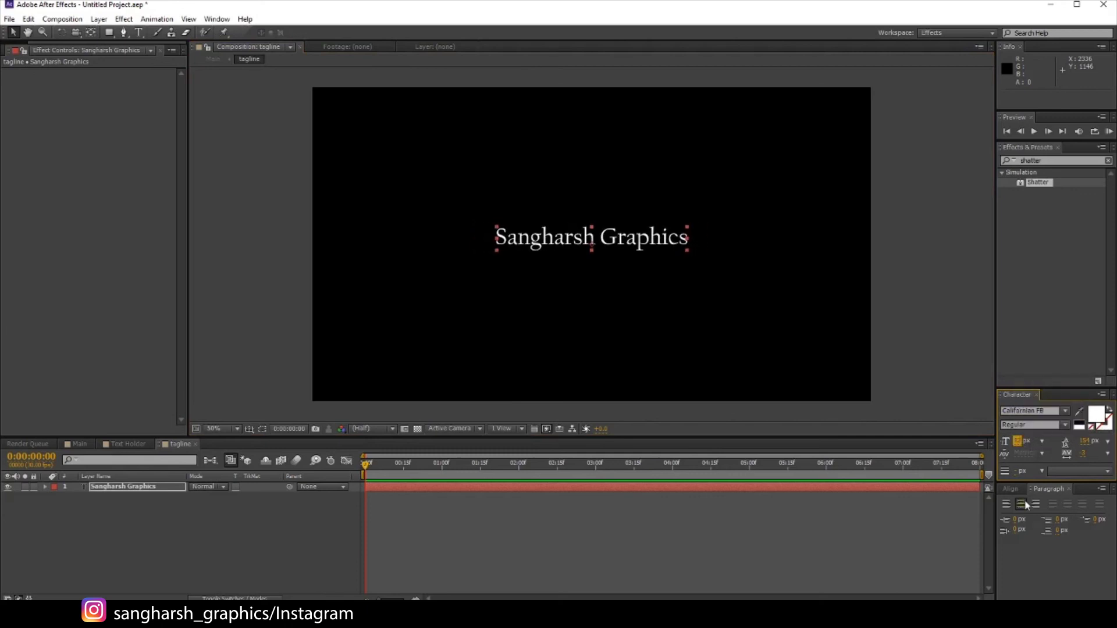
{"action": "left_click", "coordinate": [1010, 488]}
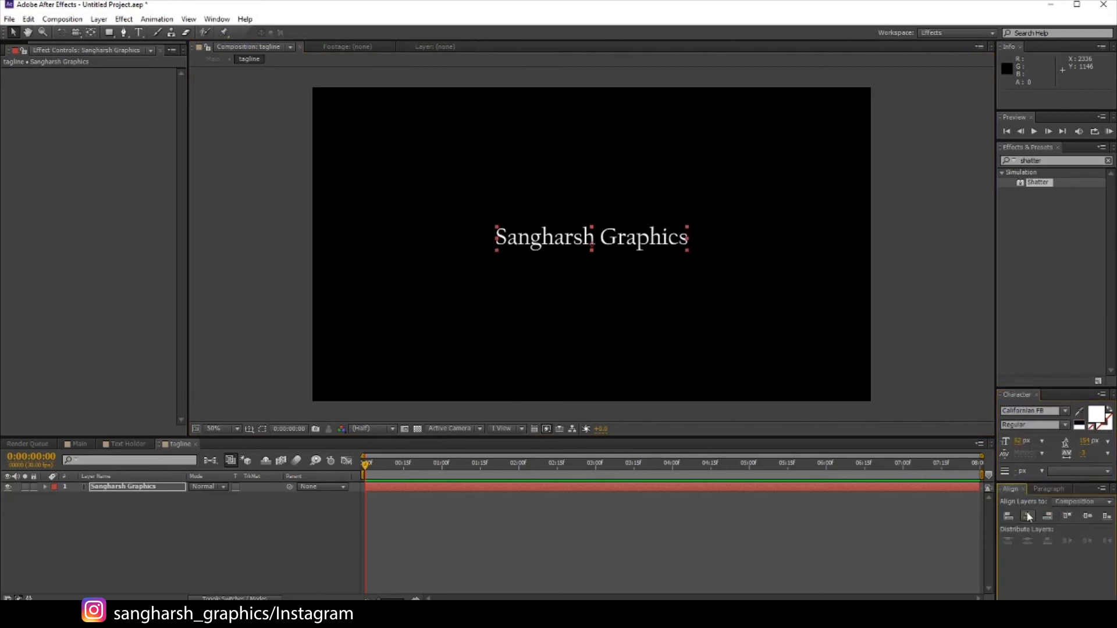
{"action": "left_click", "coordinate": [1091, 515]}
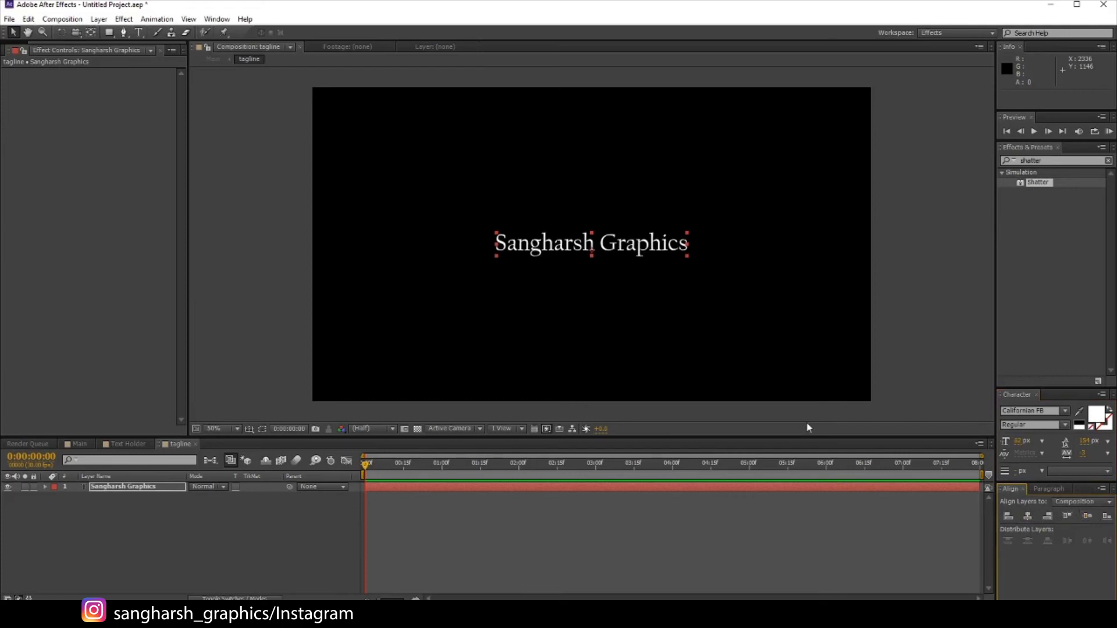
Expand the tagline layer's Text, Path Options and More Options groups and add a Tracking animator
{"action": "left_click", "coordinate": [156, 485]}
{"action": "left_click", "coordinate": [45, 486]}
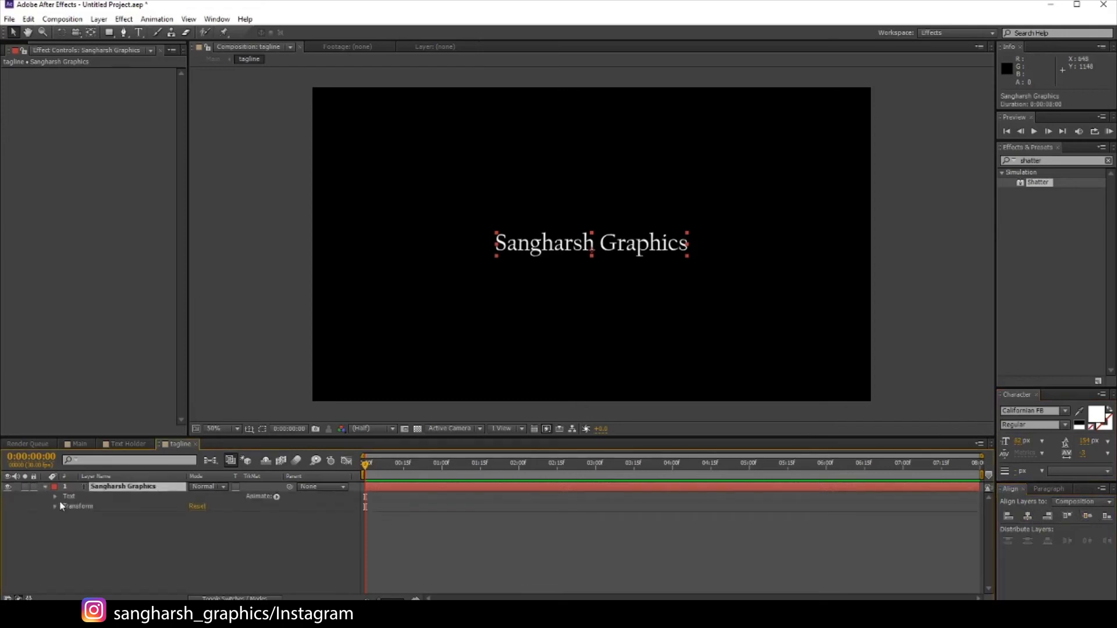
{"action": "left_click", "coordinate": [55, 496]}
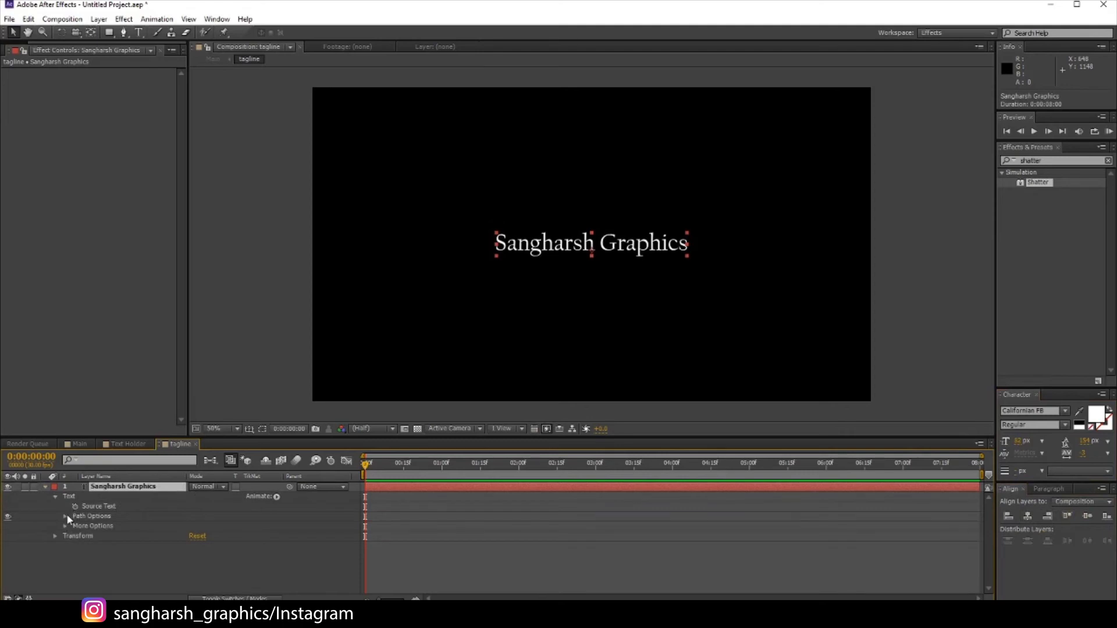
{"action": "left_click", "coordinate": [65, 517]}
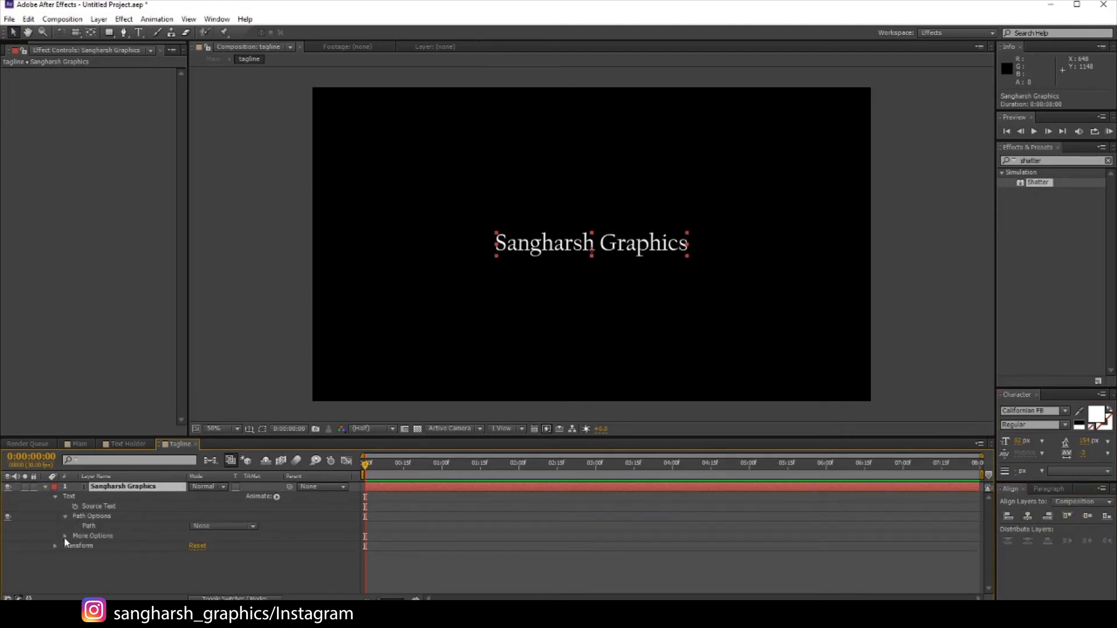
{"action": "left_click", "coordinate": [65, 535]}
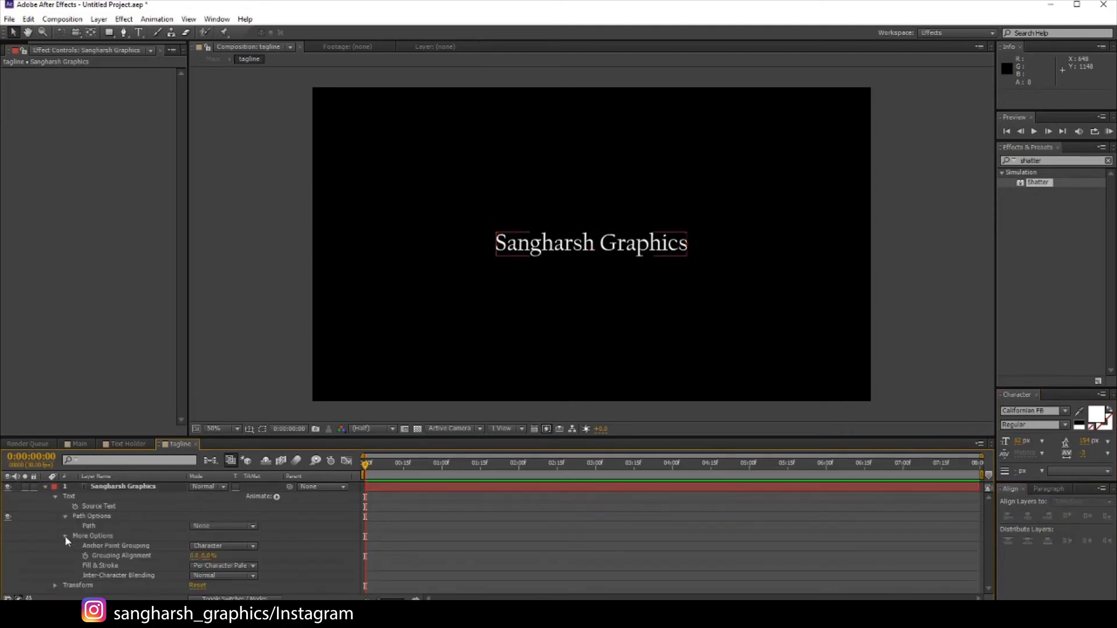
{"action": "left_click", "coordinate": [277, 497]}
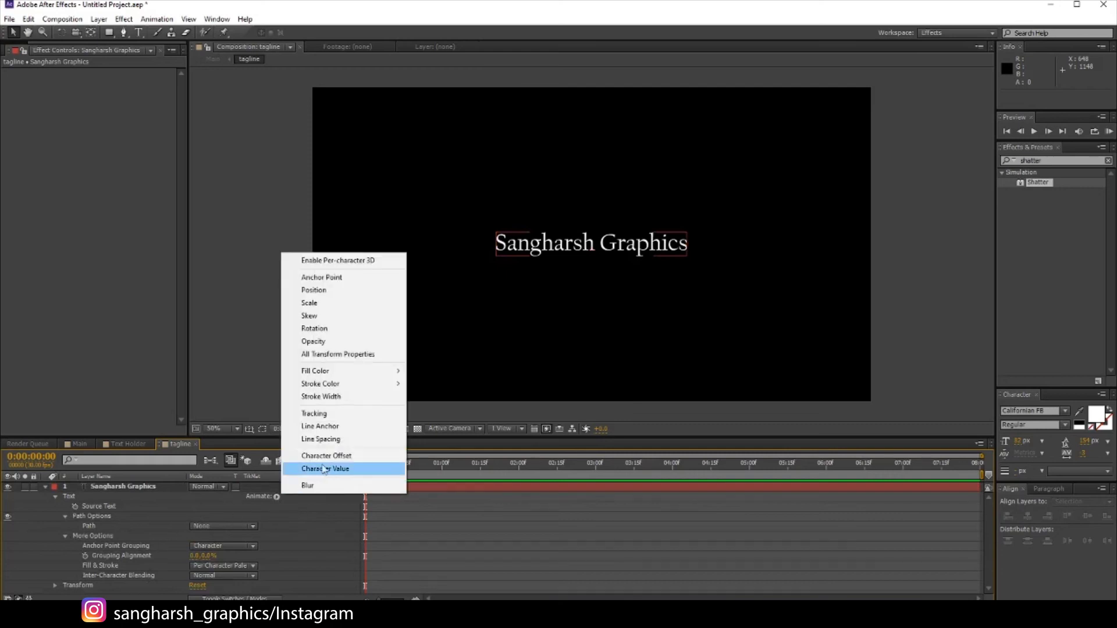
{"action": "left_click", "coordinate": [317, 414]}
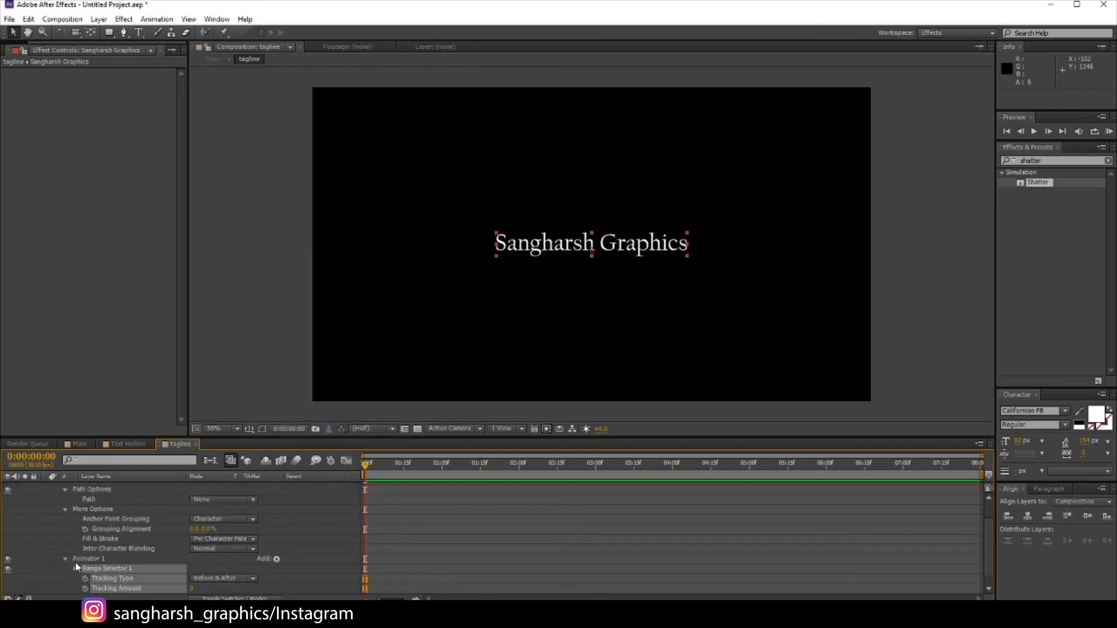
{"action": "scroll", "coordinate": [140, 564], "scroll_direction": "down", "scroll_amount": 1}
{"action": "left_click", "coordinate": [404, 508]}
{"action": "key", "text": "space"}
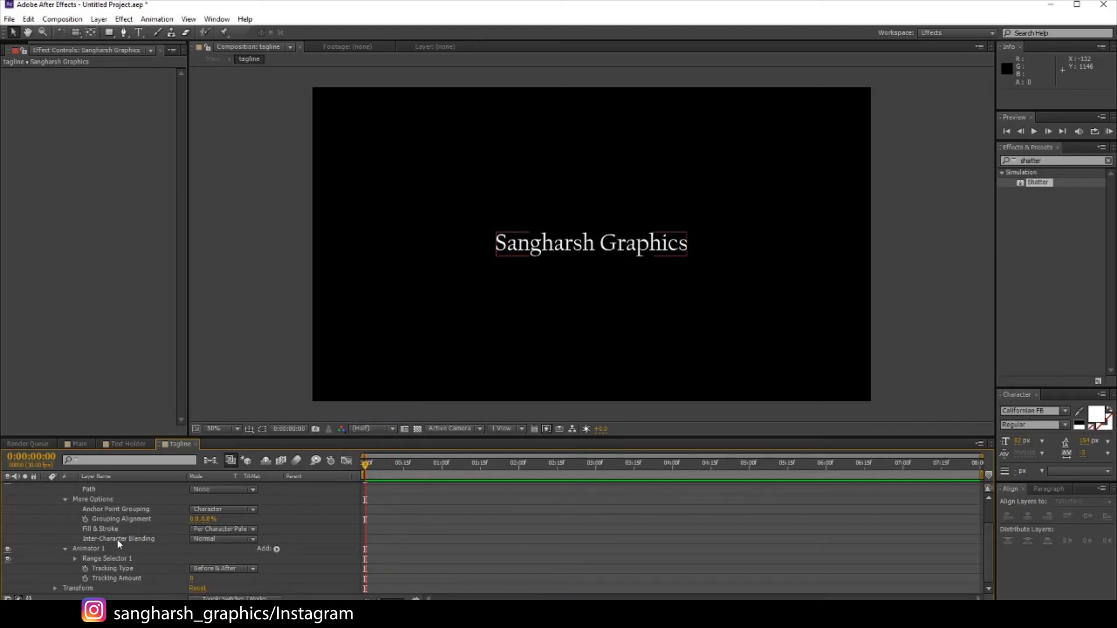
Keyframe Tracking Amount from 0 at 0:00 to roughly 65 at 2:00, then return to Main
{"action": "left_click", "coordinate": [85, 578]}
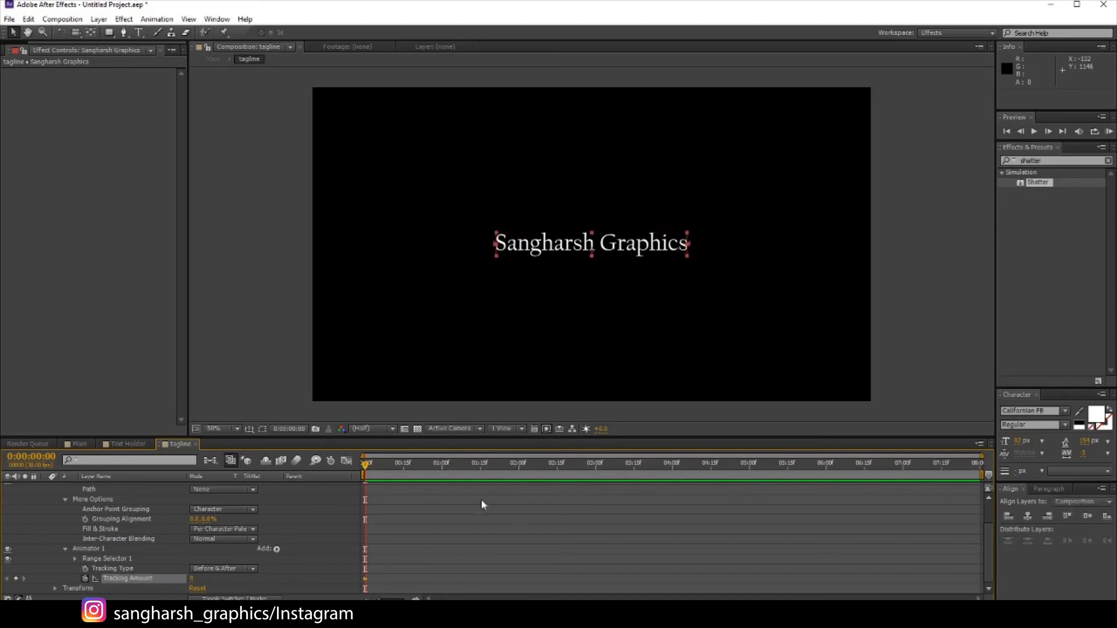
{"action": "left_click_drag", "start_coordinate": [427, 465], "coordinate": [522, 469]}
{"action": "left_click_drag", "start_coordinate": [193, 584], "coordinate": [225, 577]}
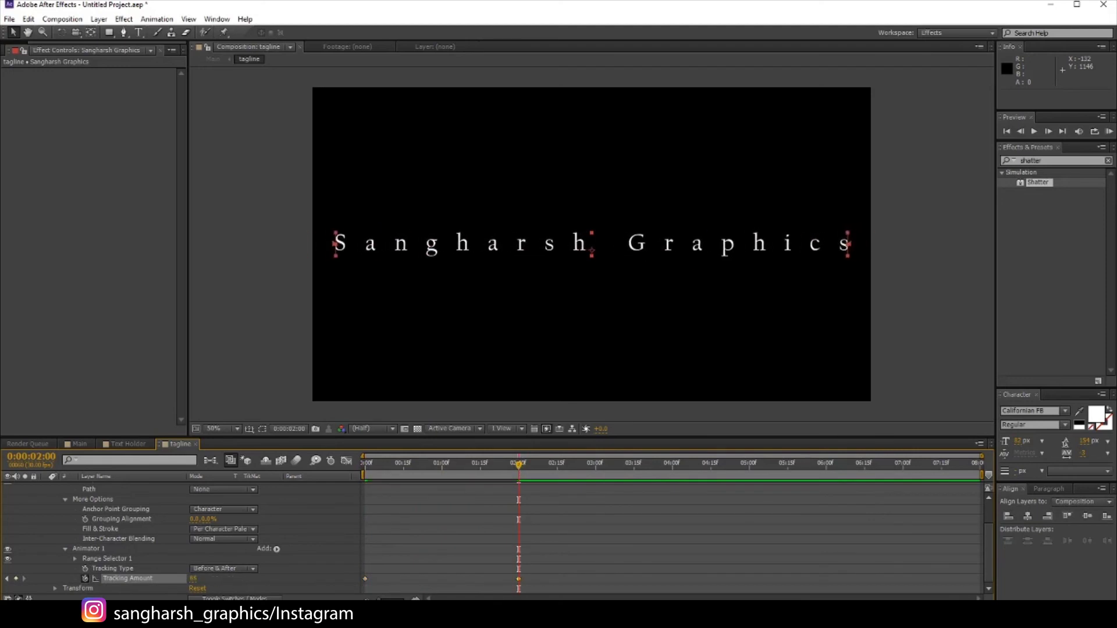
{"action": "left_click", "coordinate": [114, 445]}
{"action": "left_click", "coordinate": [81, 444]}
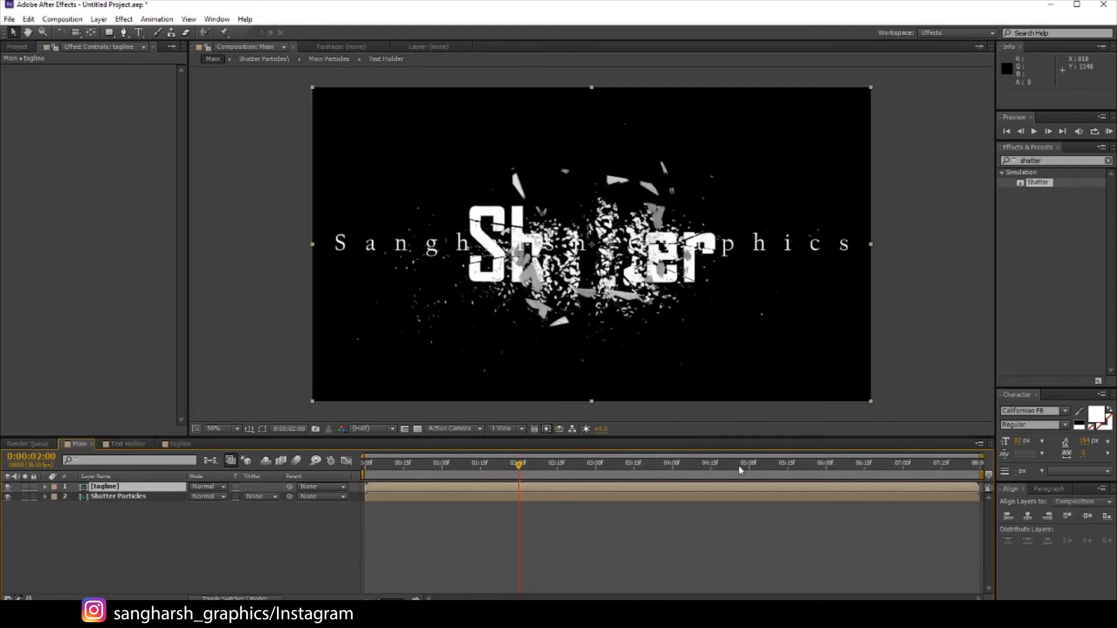
Slide the tagline layer in Main so it starts at 6:00, after the Shatter explosion
{"action": "left_click", "coordinate": [725, 515]}
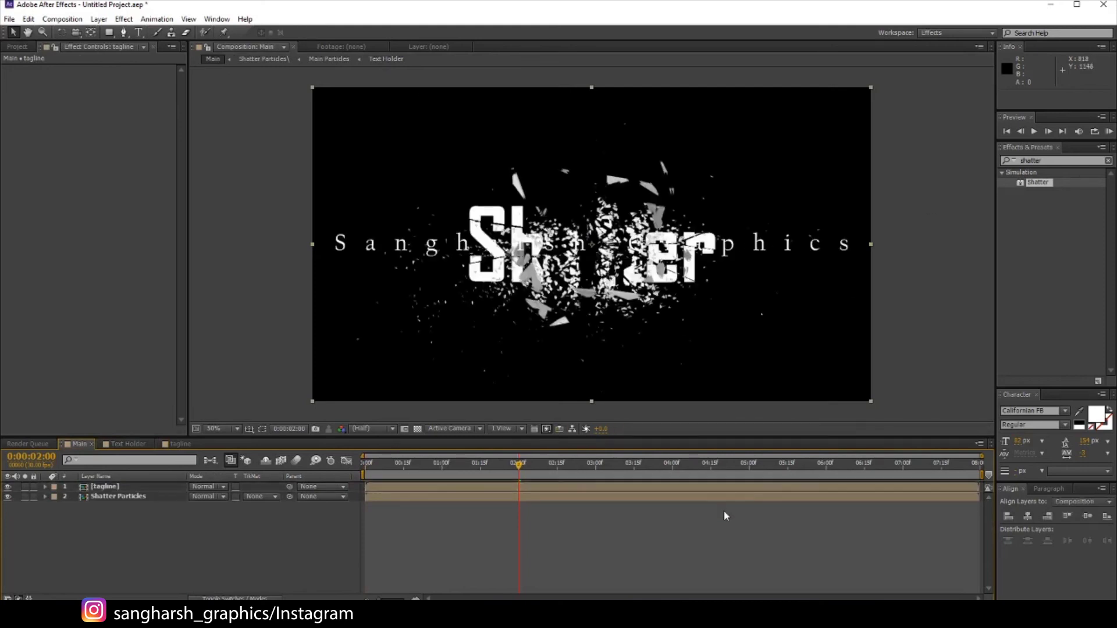
{"action": "left_click", "coordinate": [830, 497]}
{"action": "key", "text": "s"}
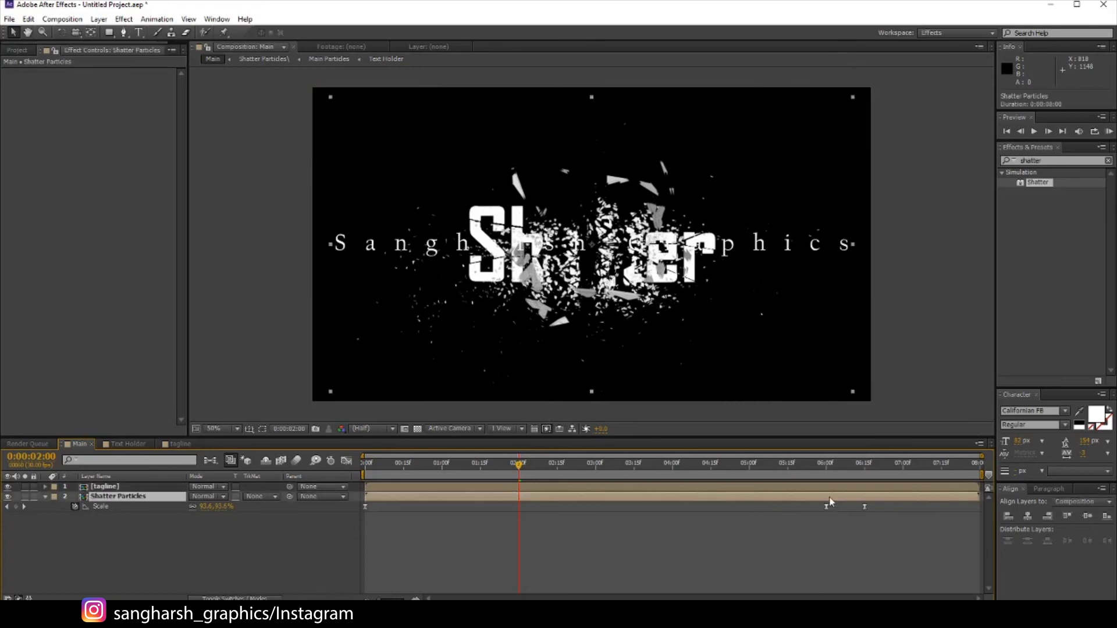
{"action": "left_click", "coordinate": [827, 471]}
{"action": "left_click", "coordinate": [828, 487]}
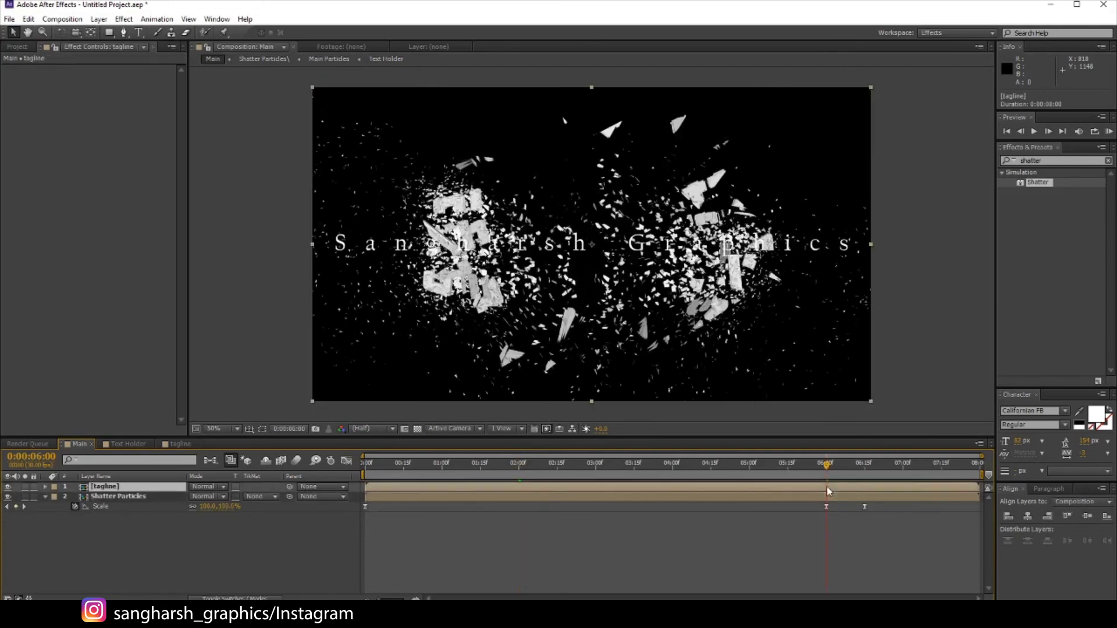
{"action": "left_click_drag", "start_coordinate": [471, 487], "coordinate": [932, 496]}
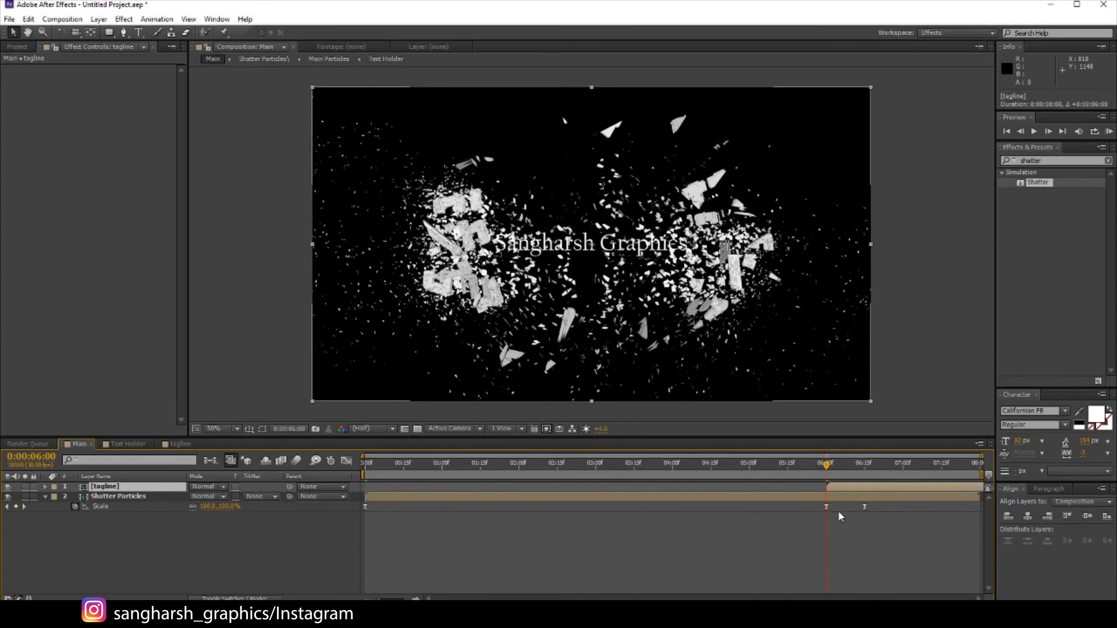
{"action": "left_click", "coordinate": [46, 487]}
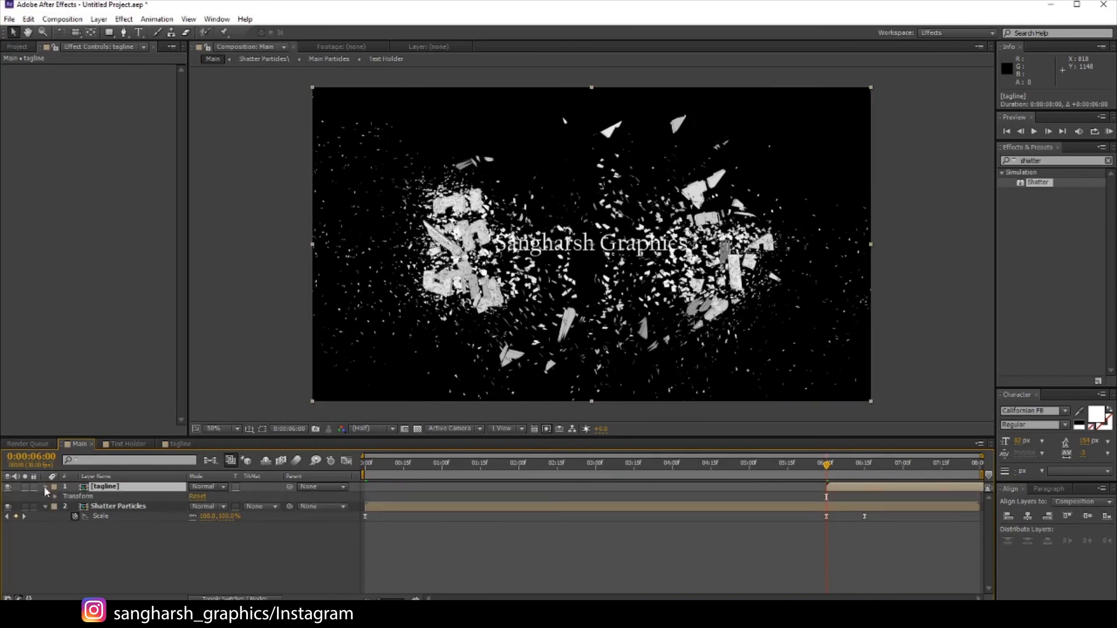
Keyframe the tagline's Opacity from 0% at 6:00 to 100% at 6:24 and scrub to check
{"action": "left_click", "coordinate": [44, 487]}
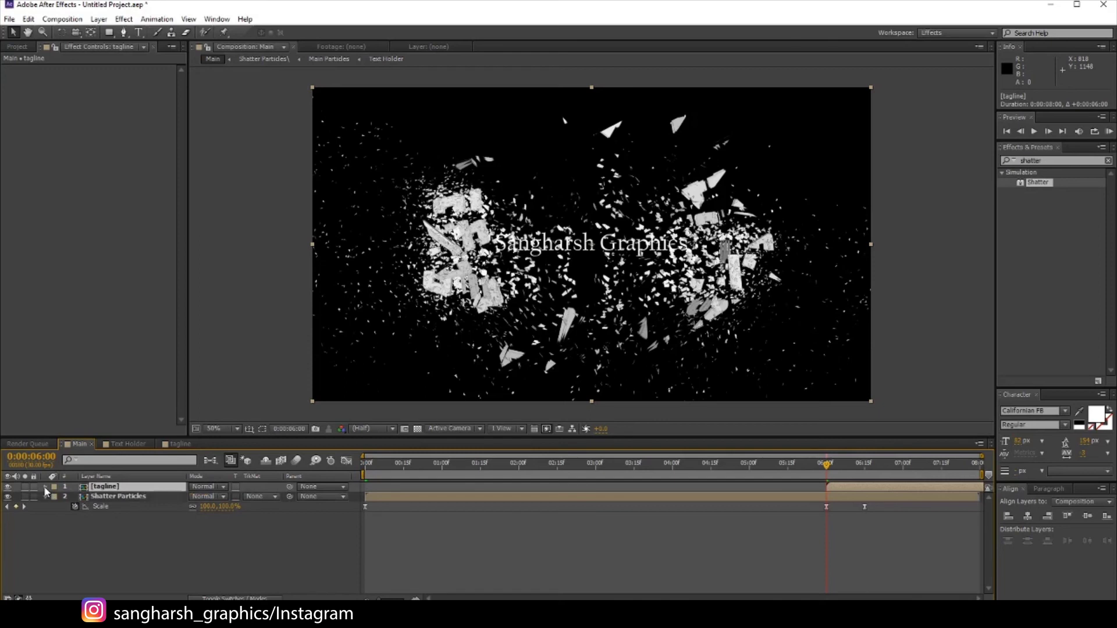
{"action": "key", "text": "t"}
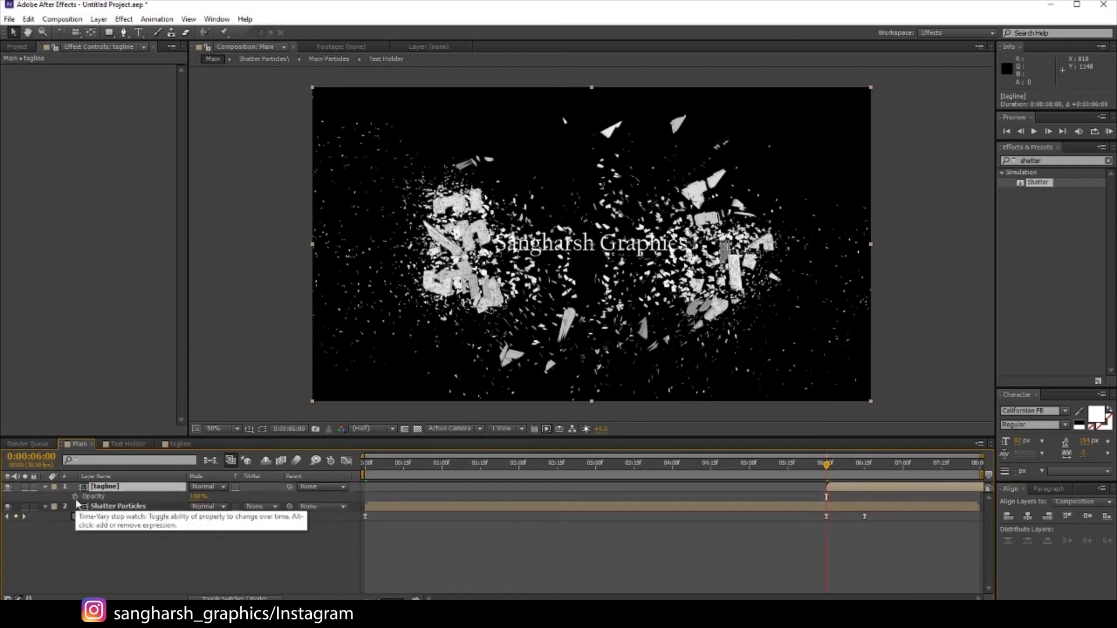
{"action": "left_click", "coordinate": [75, 497]}
{"action": "left_click_drag", "start_coordinate": [826, 497], "coordinate": [887, 498]}
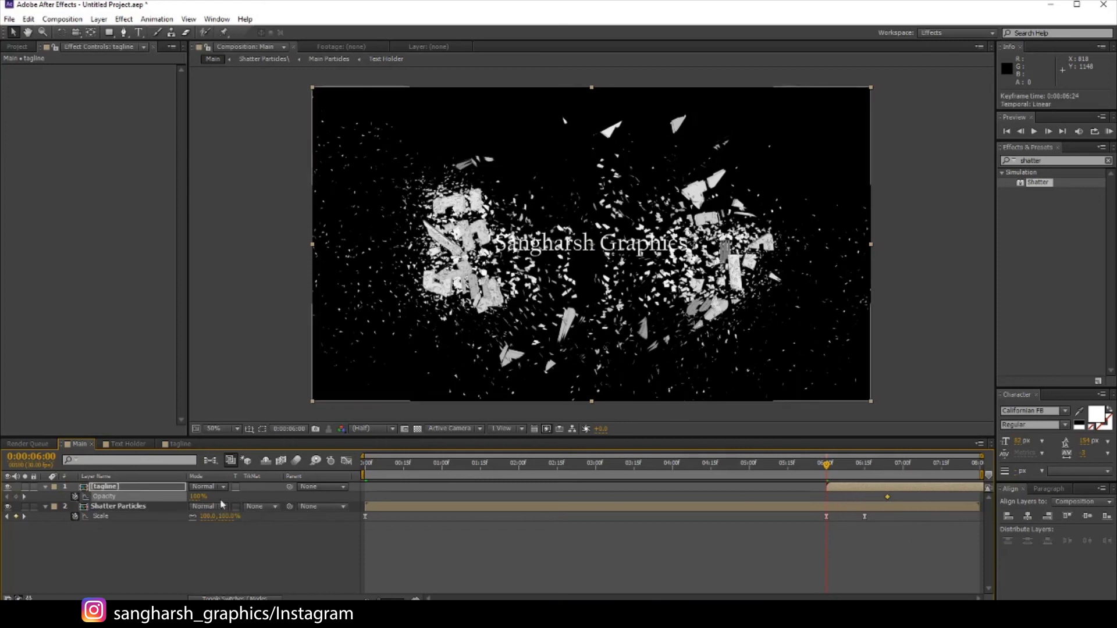
{"action": "left_click_drag", "start_coordinate": [198, 497], "coordinate": [141, 498]}
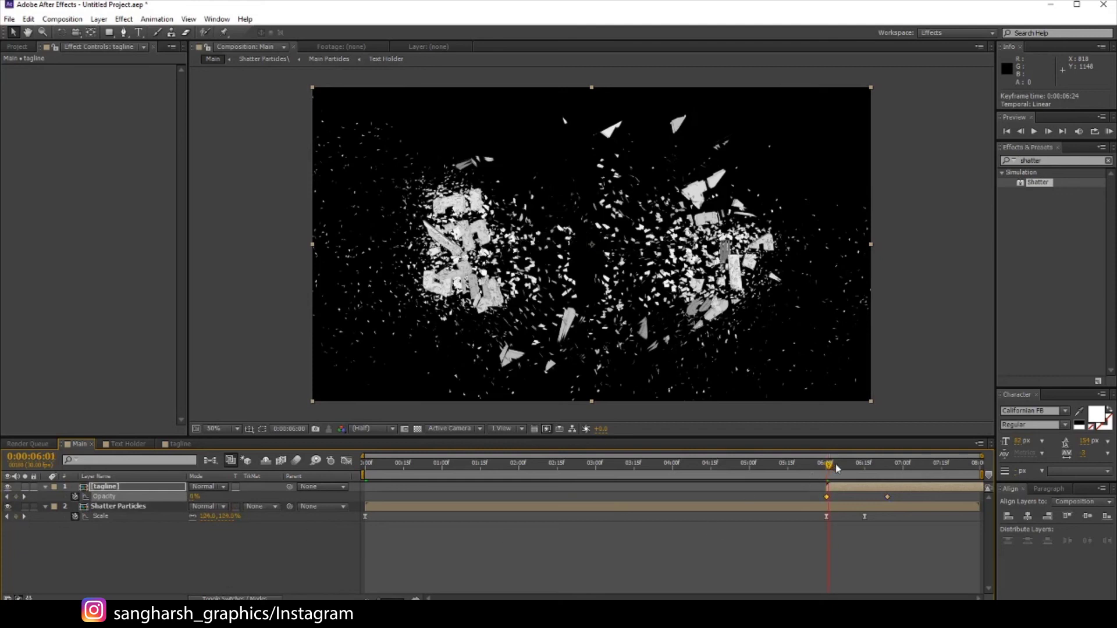
{"action": "left_click_drag", "start_coordinate": [835, 464], "coordinate": [866, 474]}
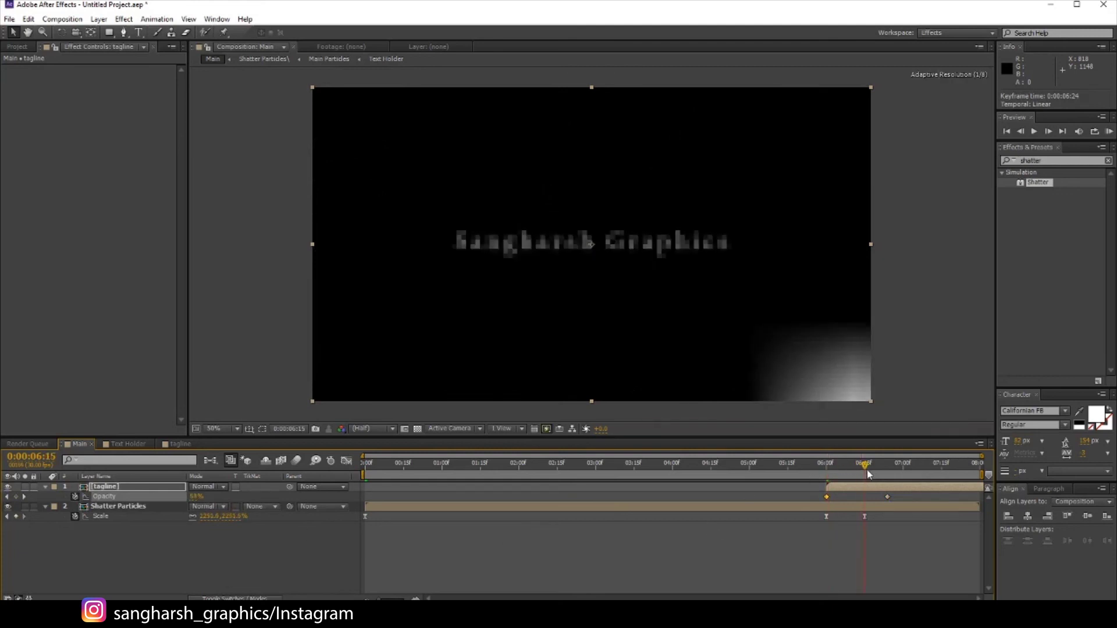
{"action": "left_click_drag", "start_coordinate": [866, 474], "coordinate": [868, 474]}
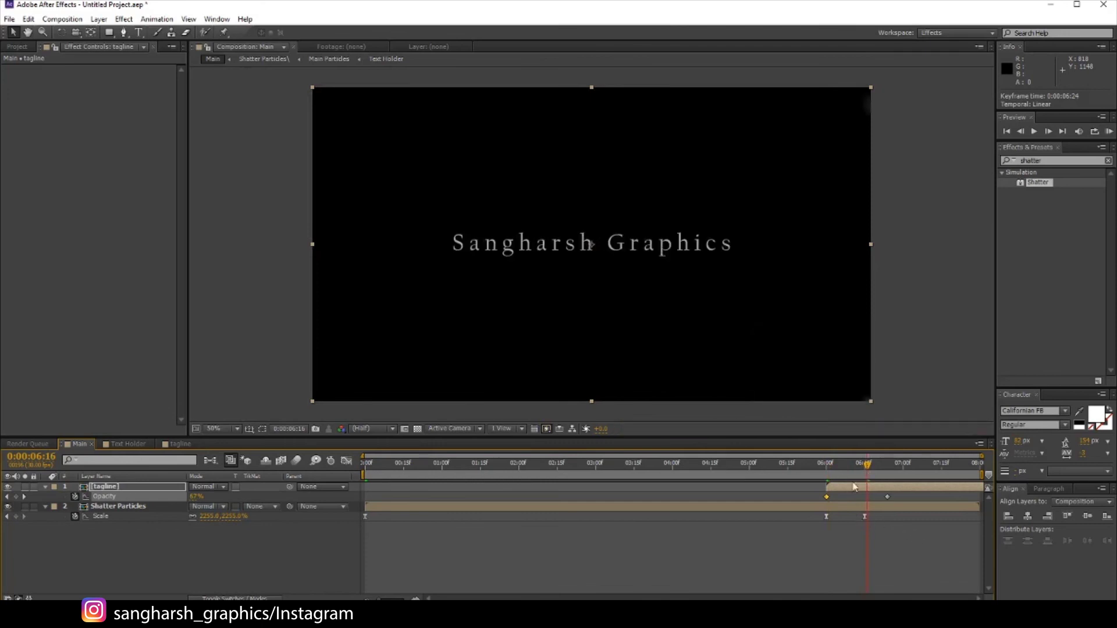
{"action": "left_click", "coordinate": [871, 465]}
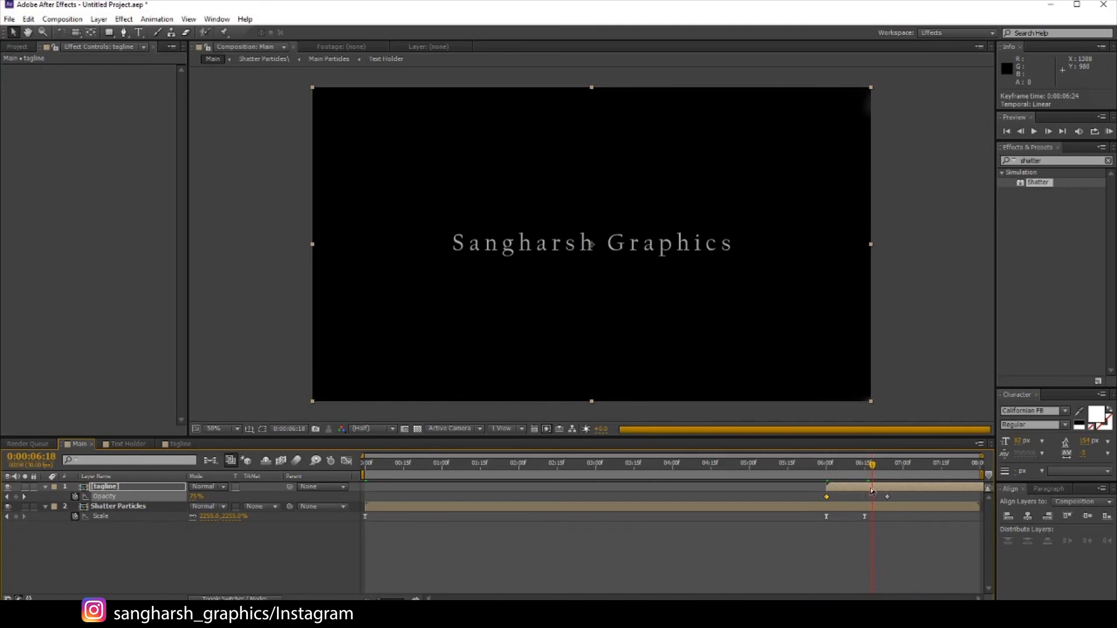
In the tagline comp, move the Tracking Amount end keyframe earlier to about 0:19
{"action": "double_click", "coordinate": [884, 492]}
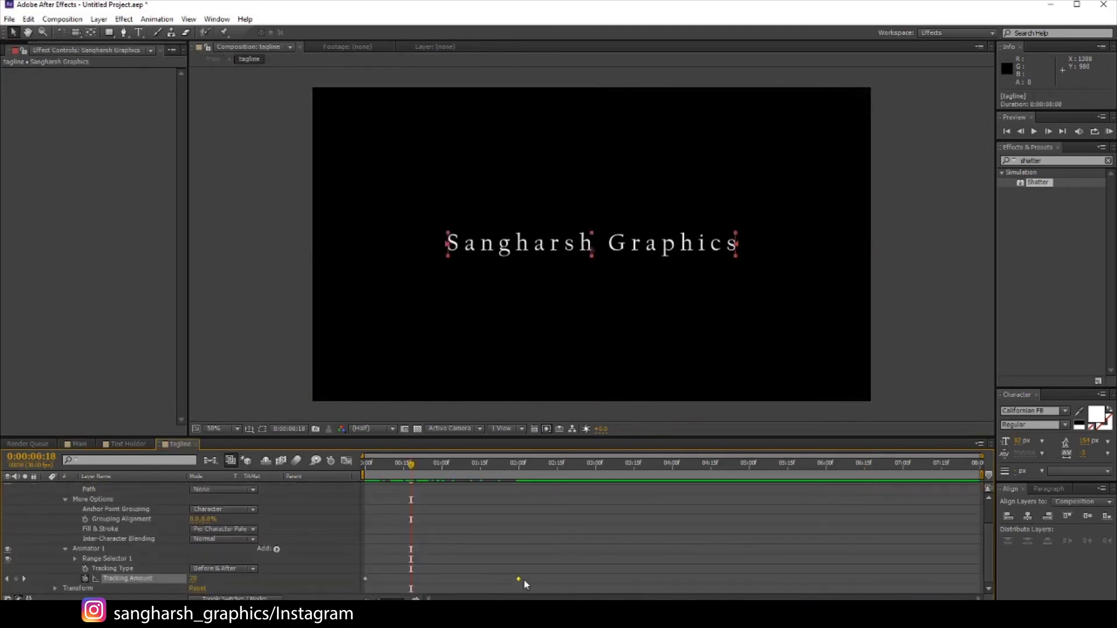
{"action": "left_click_drag", "start_coordinate": [519, 578], "coordinate": [421, 578]}
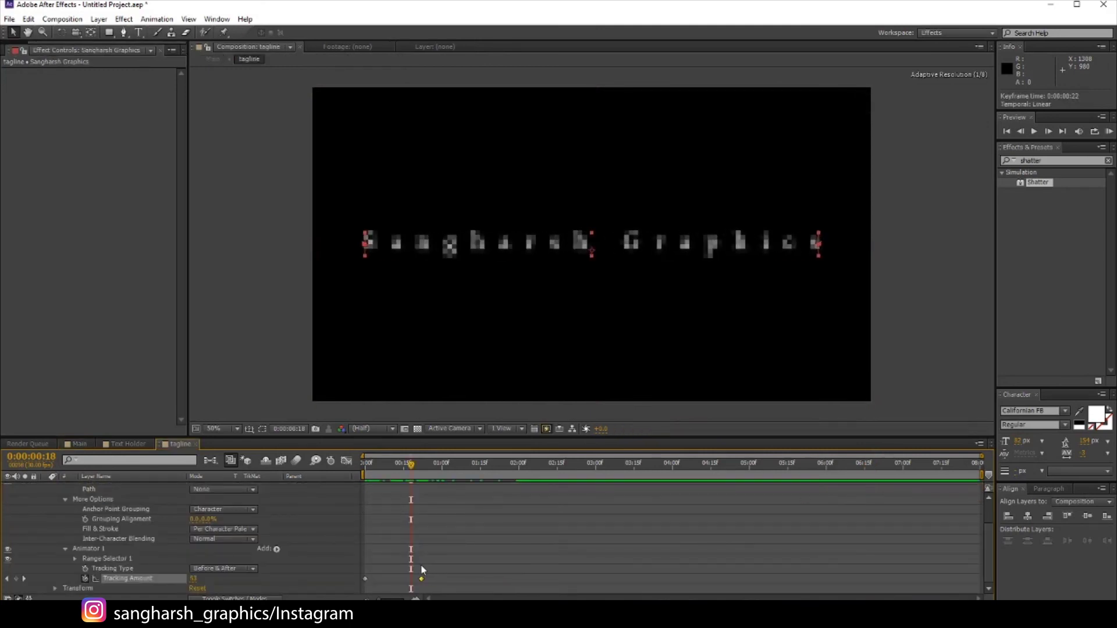
{"action": "left_click", "coordinate": [422, 468]}
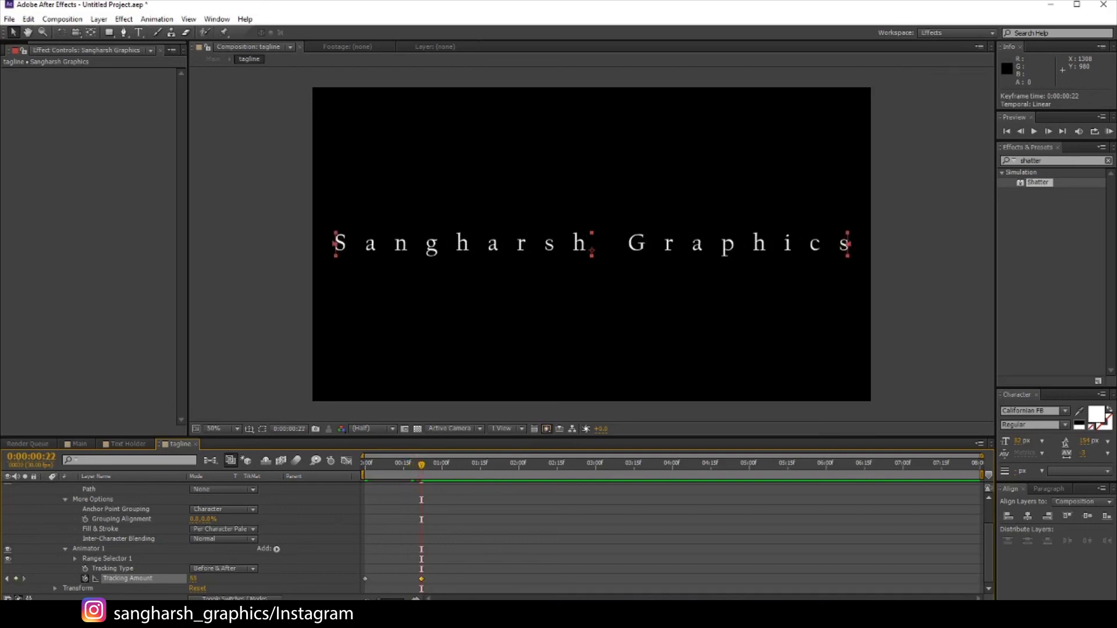
{"action": "left_click_drag", "start_coordinate": [422, 580], "coordinate": [414, 580]}
{"action": "left_click_drag", "start_coordinate": [419, 478], "coordinate": [414, 468]}
{"action": "left_click", "coordinate": [416, 466]}
Lower the Tracking Amount to 52 and return to the Main composition
{"action": "left_click", "coordinate": [77, 445]}
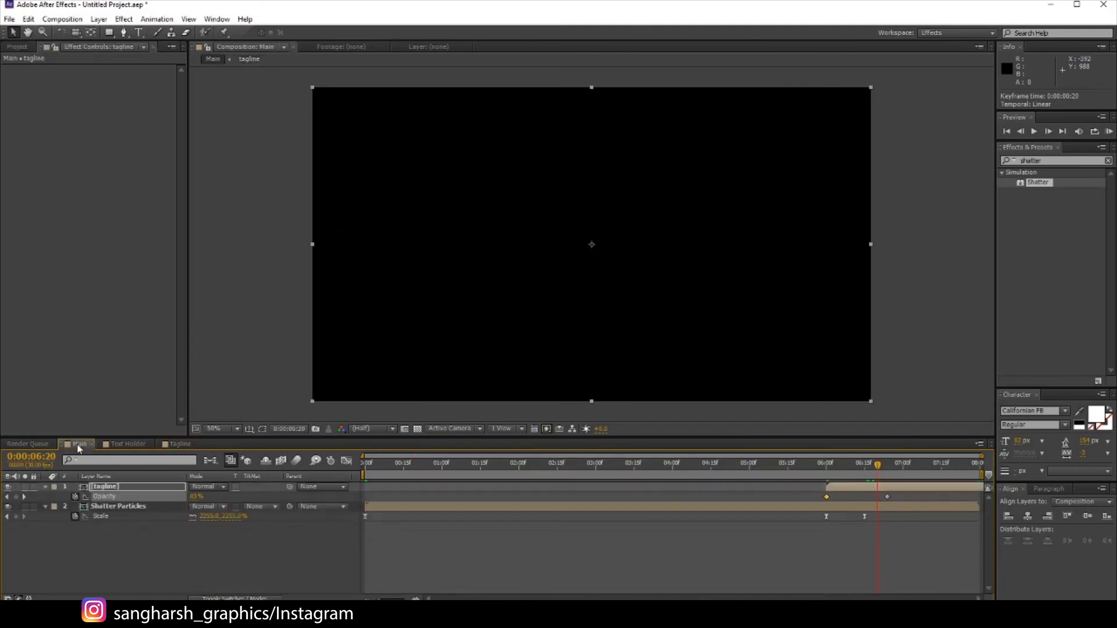
{"action": "left_click", "coordinate": [129, 445]}
{"action": "left_click", "coordinate": [177, 444]}
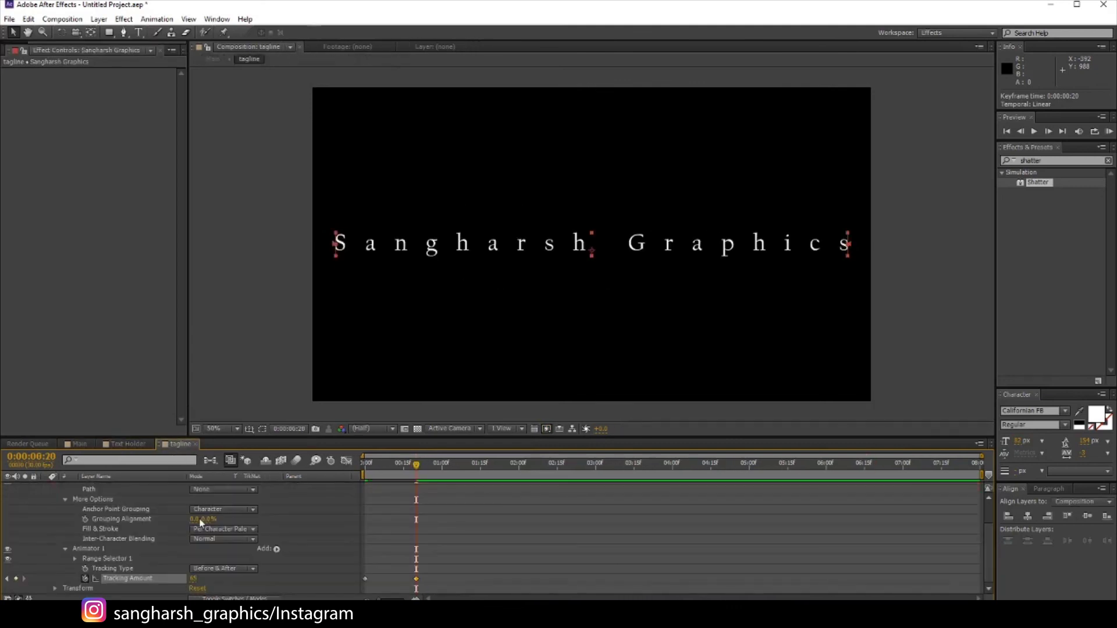
{"action": "left_click_drag", "start_coordinate": [197, 586], "coordinate": [191, 589]}
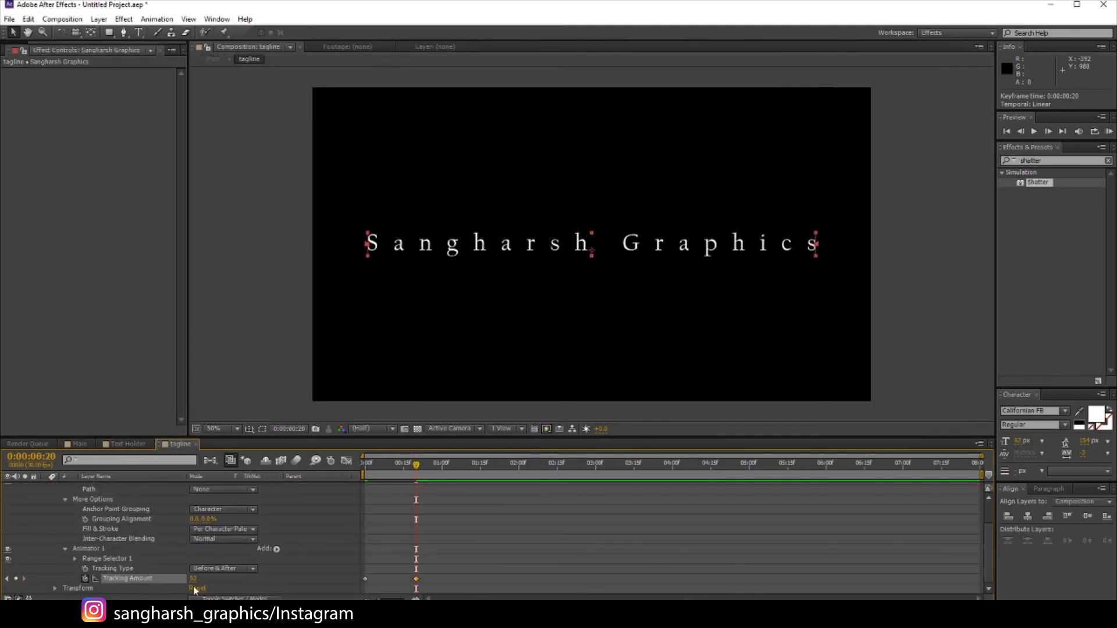
{"action": "left_click", "coordinate": [78, 445]}
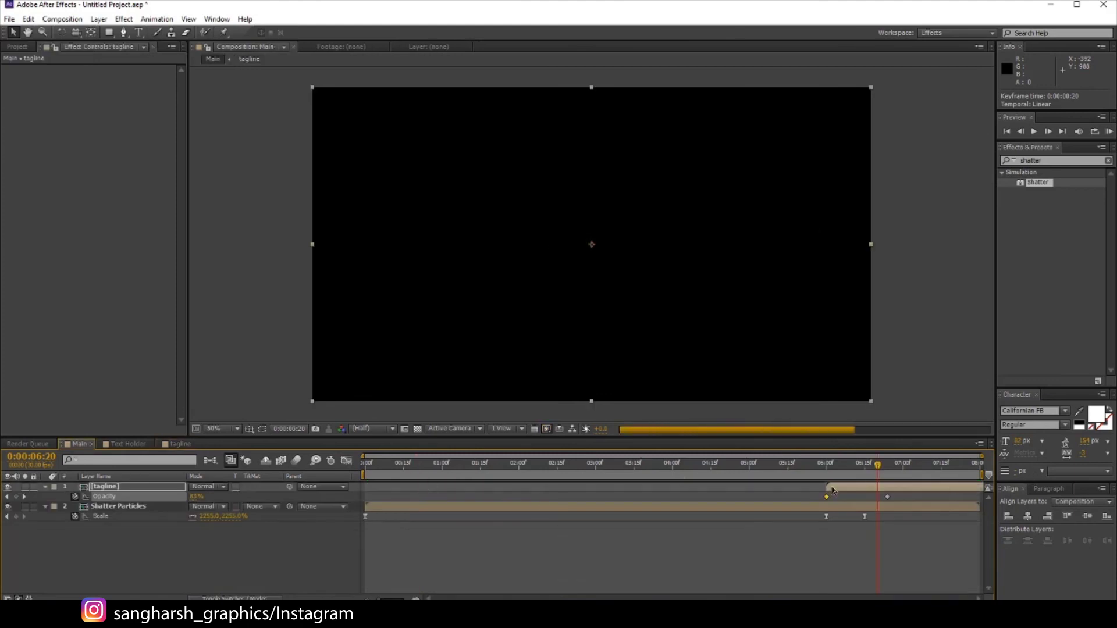
Trim the Shatter Particles layer's out point to 6:15
{"action": "left_click", "coordinate": [888, 475]}
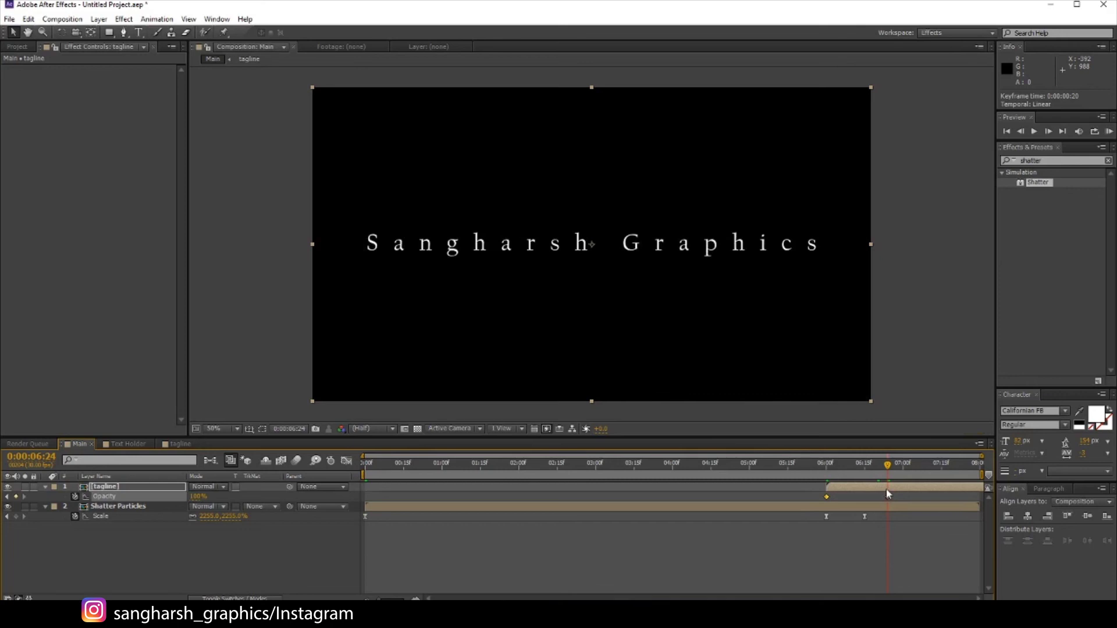
{"action": "left_click_drag", "start_coordinate": [867, 465], "coordinate": [865, 465]}
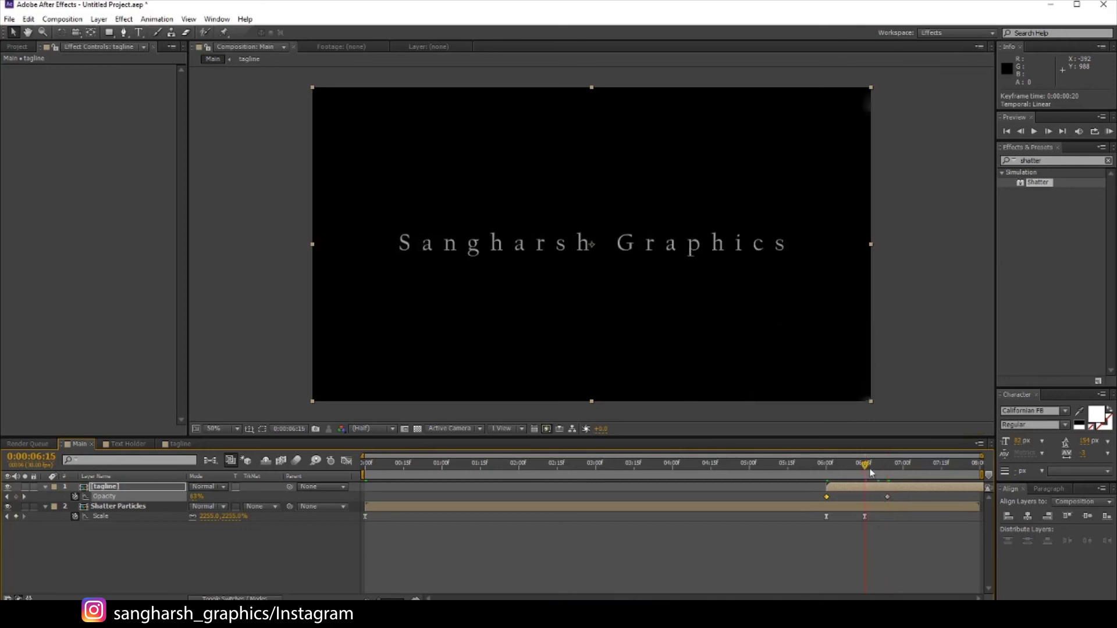
{"action": "left_click", "coordinate": [865, 505]}
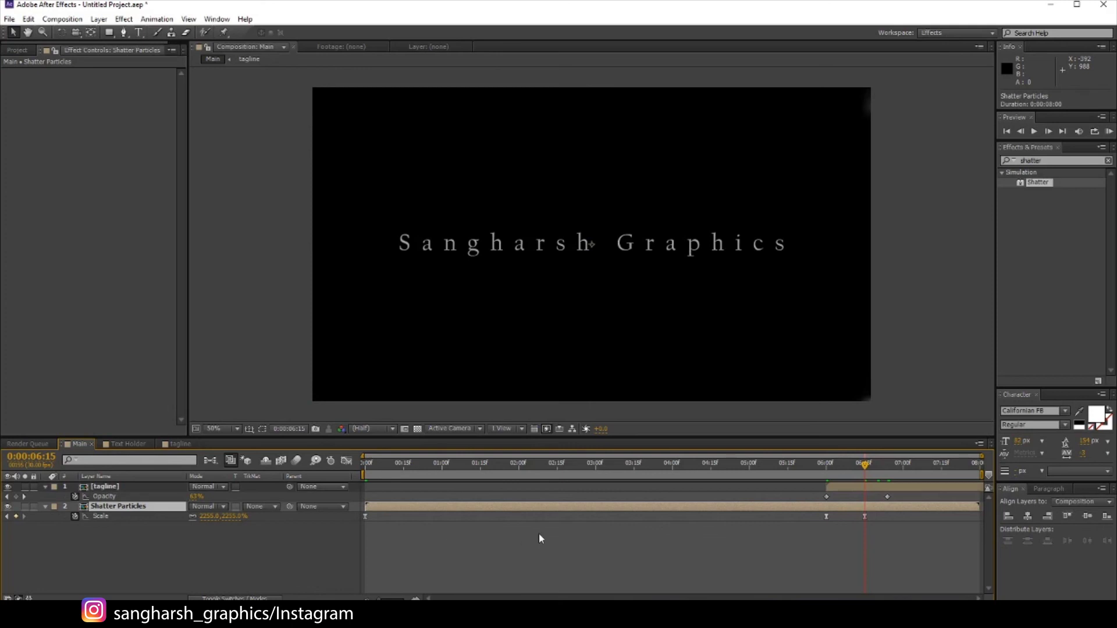
{"action": "key", "text": "alt+bracketright"}
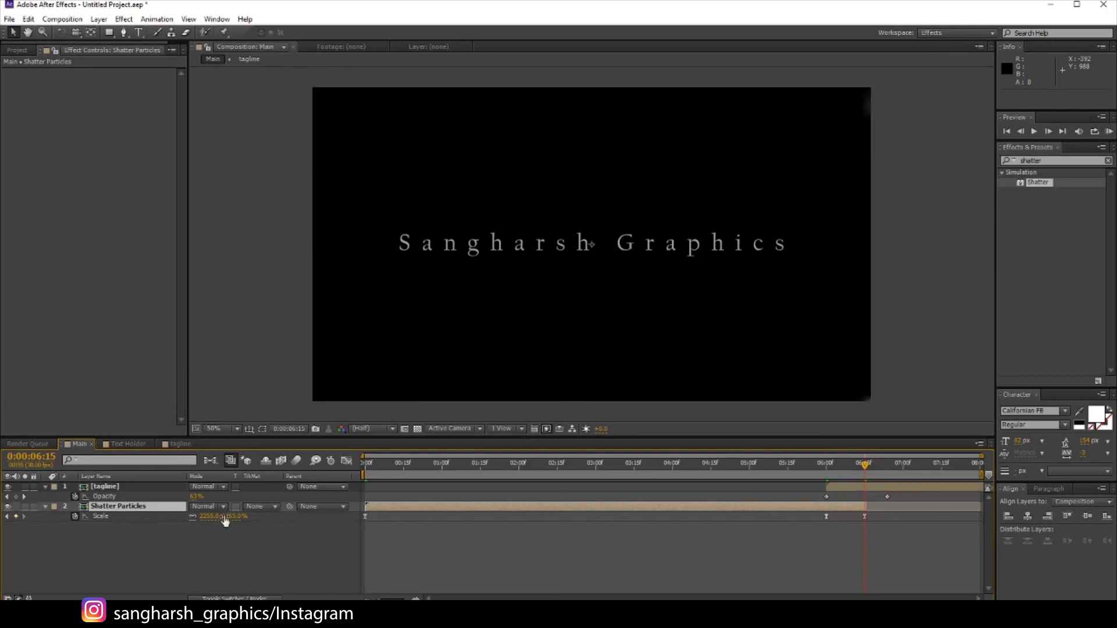
Set Shatter Particles' Scale to 2250% and check the tagline at 6:14
{"action": "left_click", "coordinate": [225, 517]}
{"action": "type", "text": "22"}
{"action": "key", "text": "Return"}
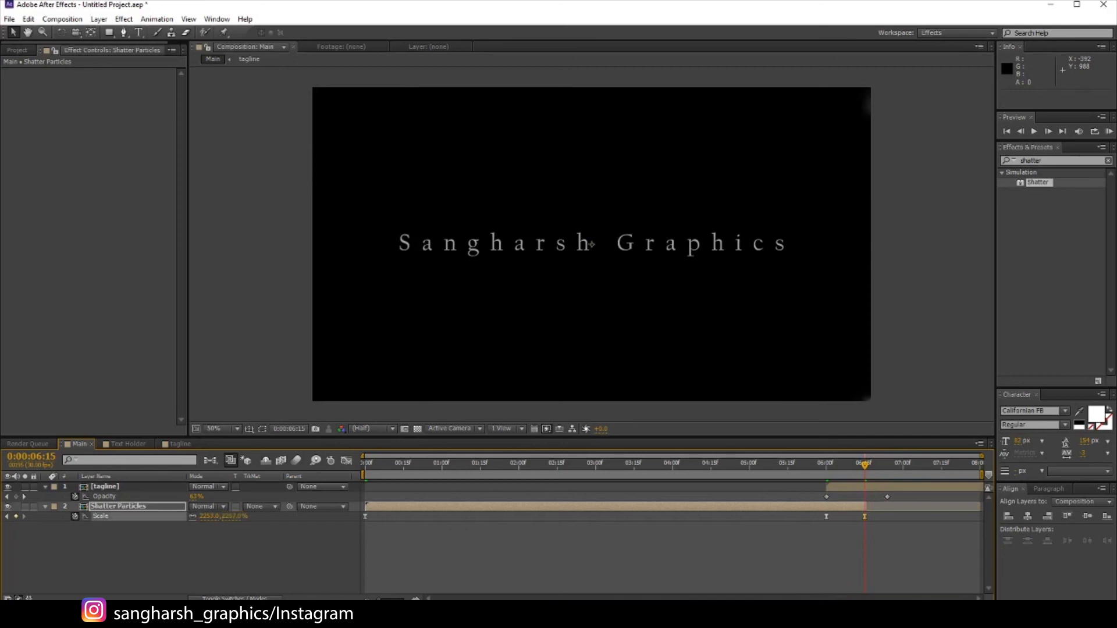
{"action": "left_click", "coordinate": [208, 536]}
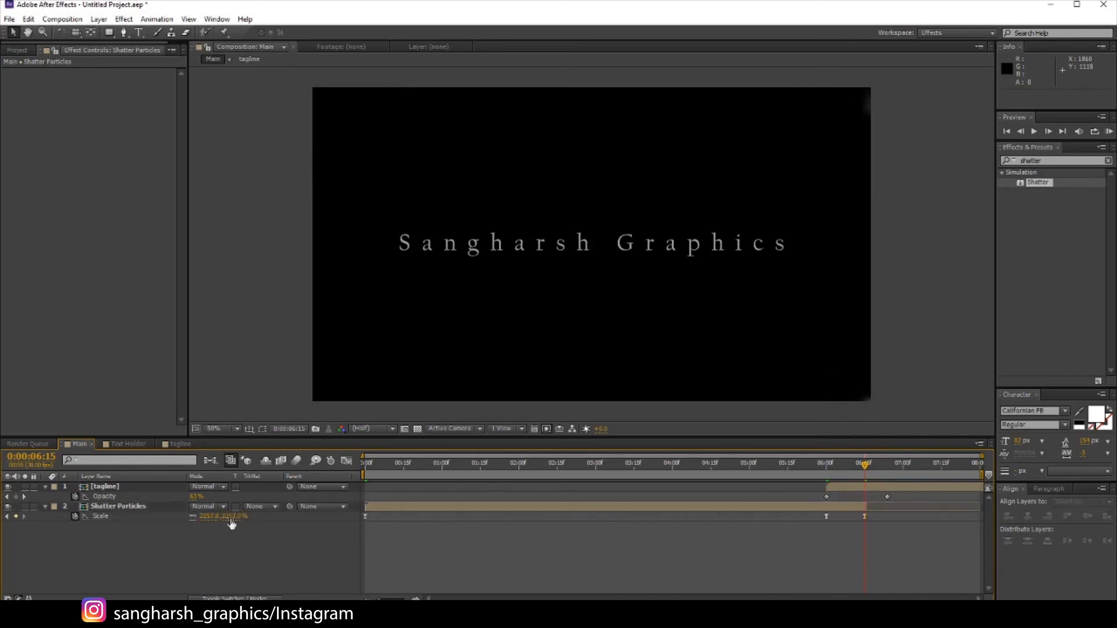
{"action": "left_click", "coordinate": [232, 516]}
{"action": "type", "text": "225"}
{"action": "type", "text": "0"}
{"action": "key", "text": "Return"}
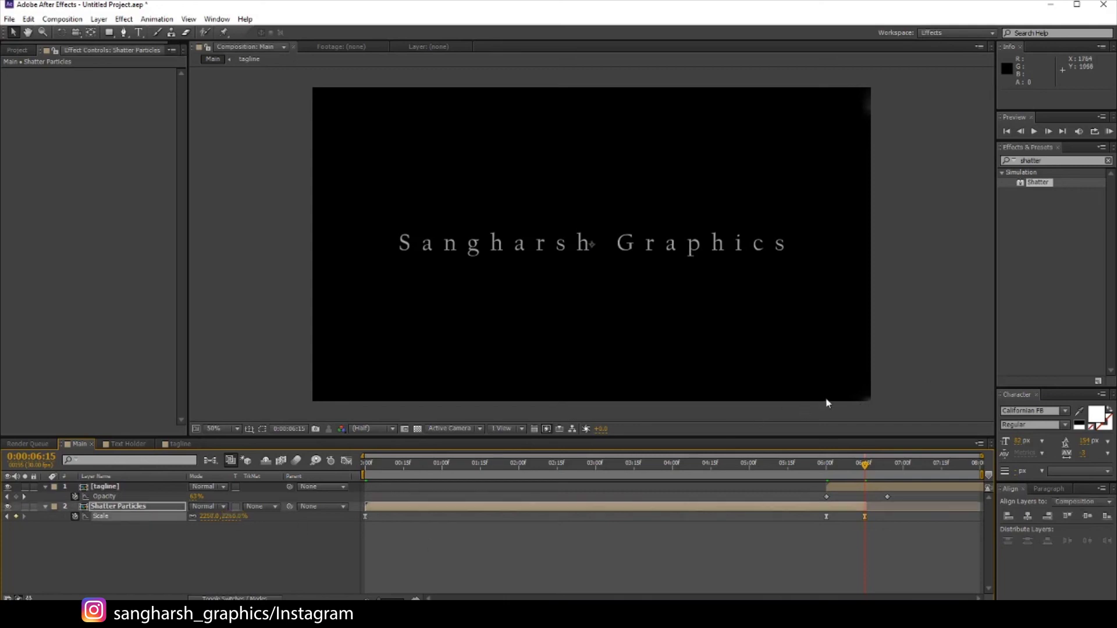
{"action": "key", "text": "comma"}
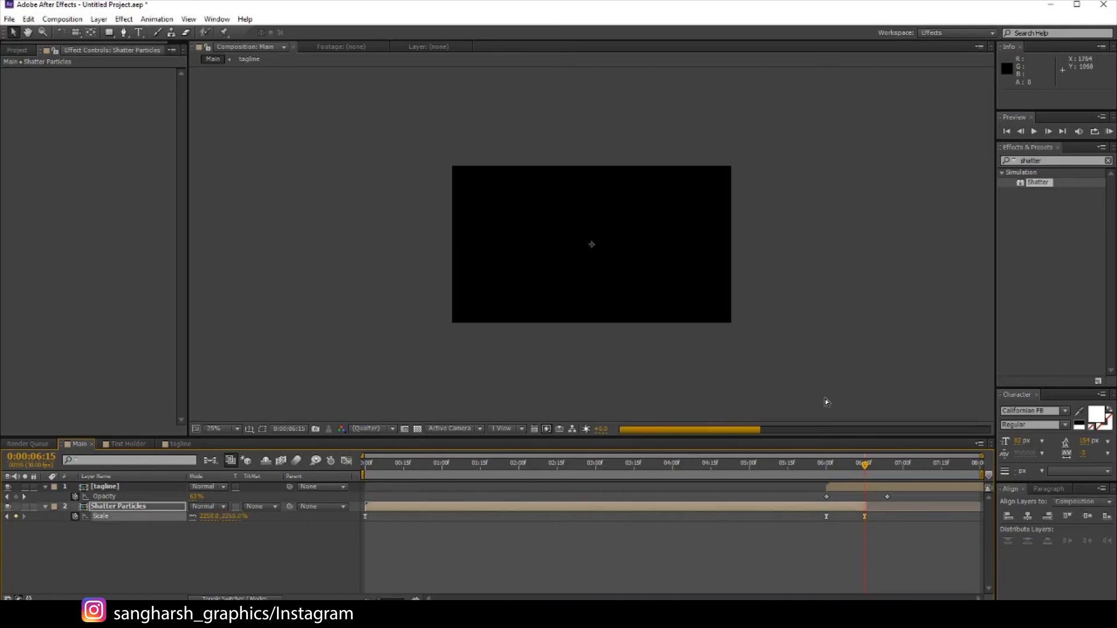
{"action": "key", "text": "period"}
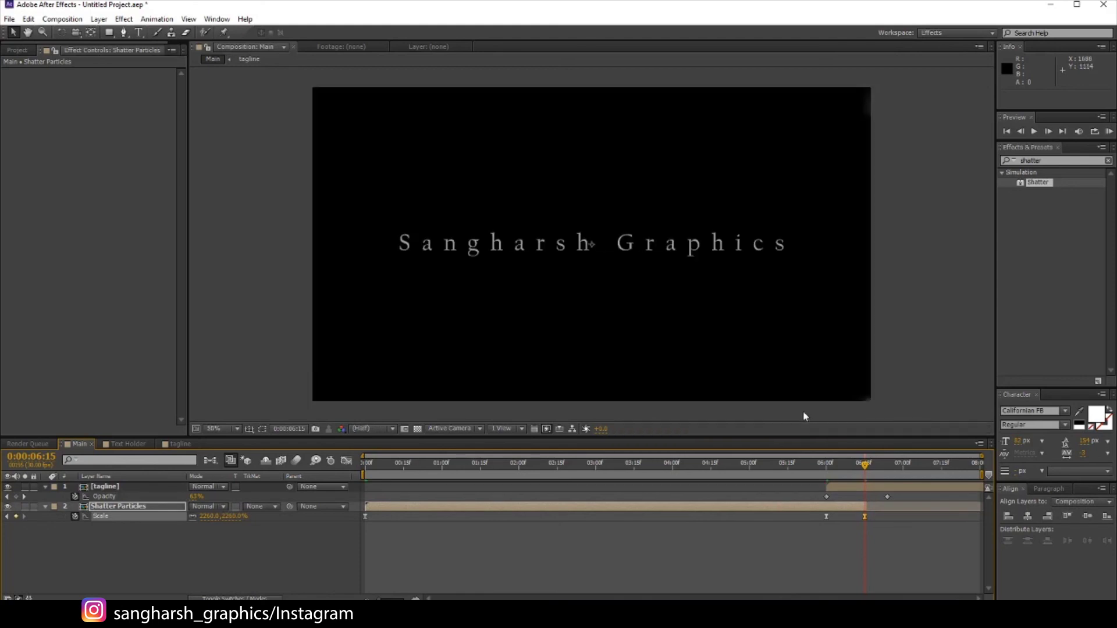
{"action": "key", "text": "Page_Up"}
{"action": "left_click", "coordinate": [863, 487]}
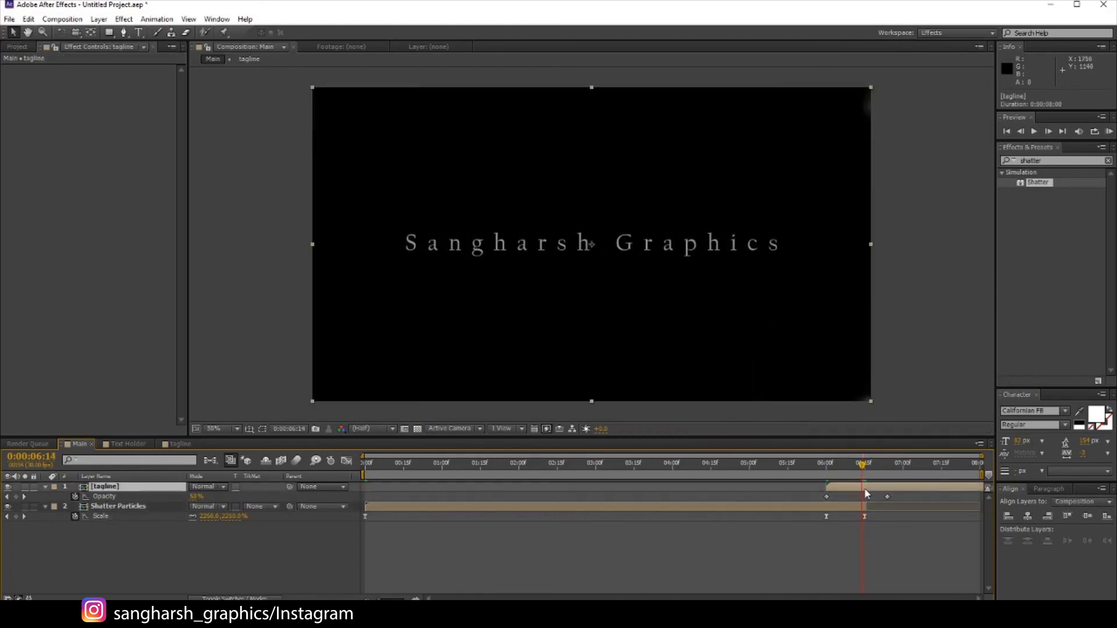
Scrub the Main composition from 6:28 to 7:14 to review the tagline
{"action": "double_click", "coordinate": [865, 493]}
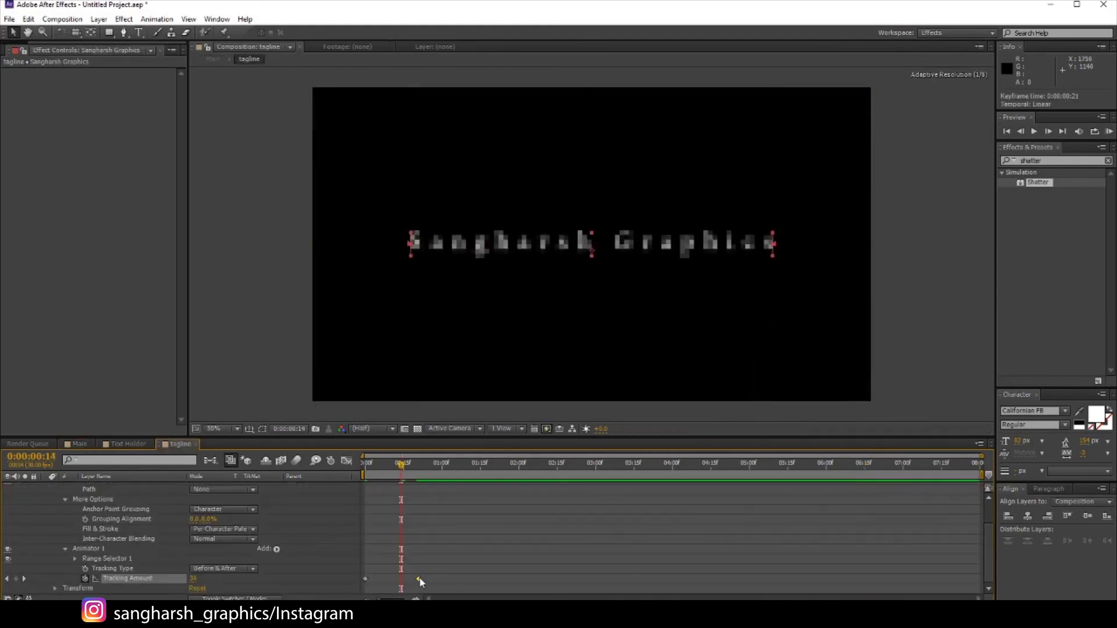
{"action": "left_click", "coordinate": [77, 444]}
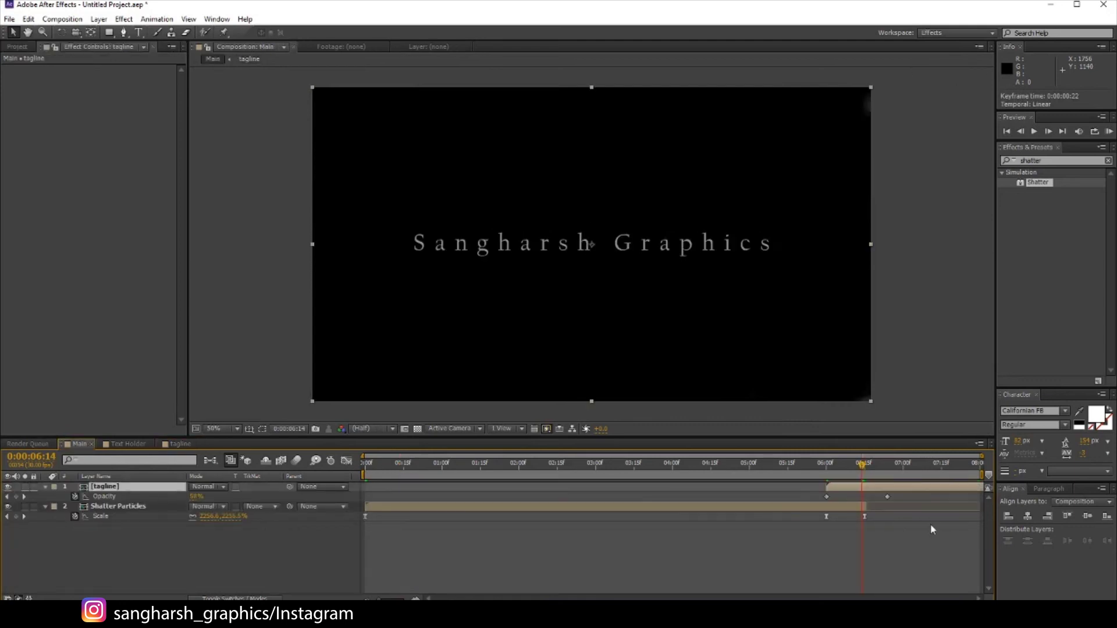
{"action": "left_click", "coordinate": [899, 464]}
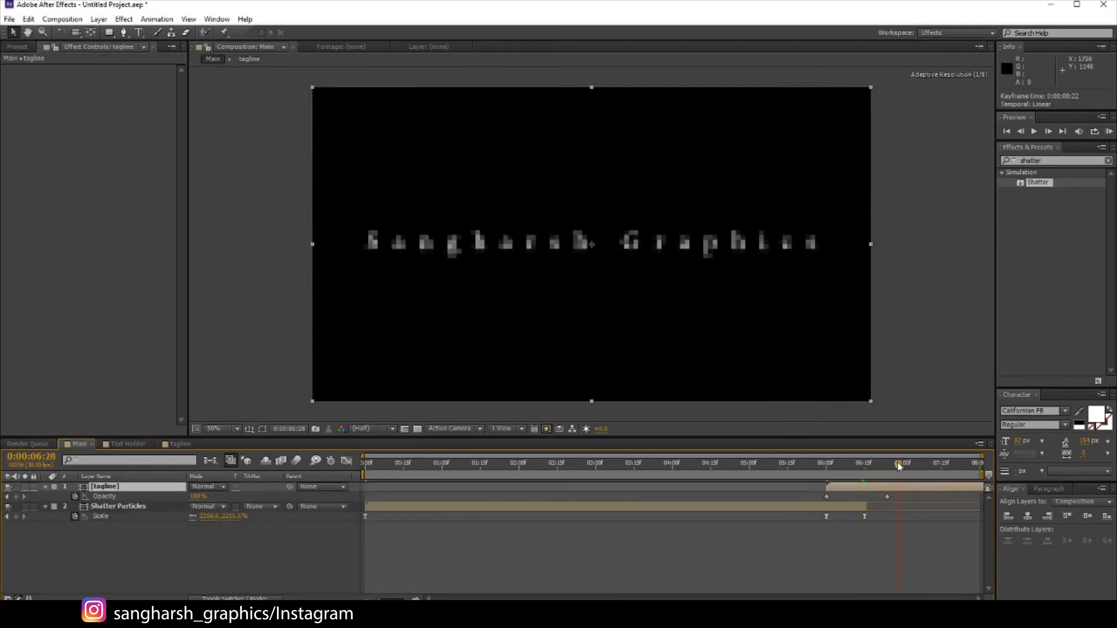
{"action": "left_click", "coordinate": [927, 473]}
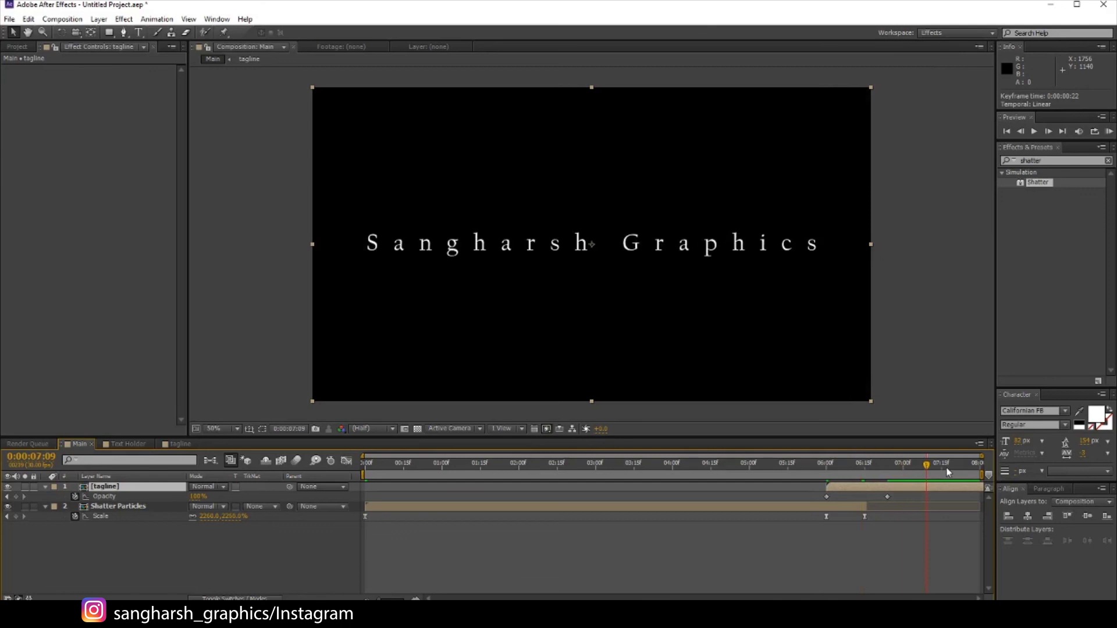
{"action": "left_click", "coordinate": [940, 465]}
{"action": "mouse_move", "coordinate": [940, 469]}
{"action": "left_mouse_down"}
{"action": "mouse_move", "coordinate": [912, 467]}
{"action": "mouse_move", "coordinate": [928, 466]}
{"action": "left_mouse_up"}
Add a Tracking Amount keyframe of 50 at 2:00 in the tagline precomp and preview in Main
{"action": "double_click", "coordinate": [929, 492]}
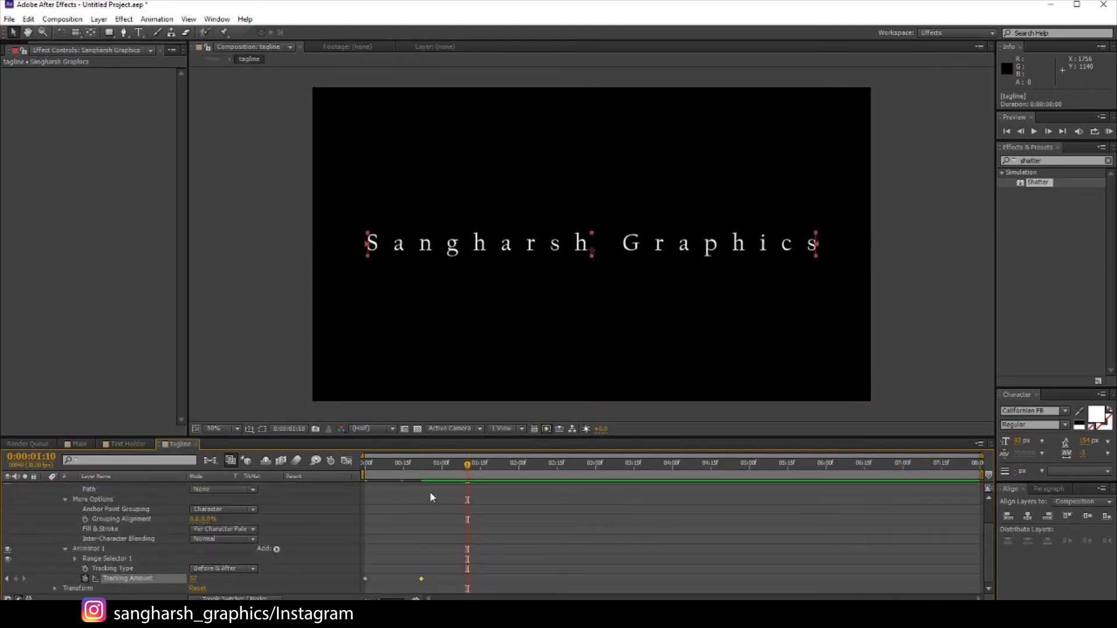
{"action": "left_click_drag", "start_coordinate": [465, 476], "coordinate": [518, 477]}
{"action": "left_click_drag", "start_coordinate": [194, 579], "coordinate": [289, 577]}
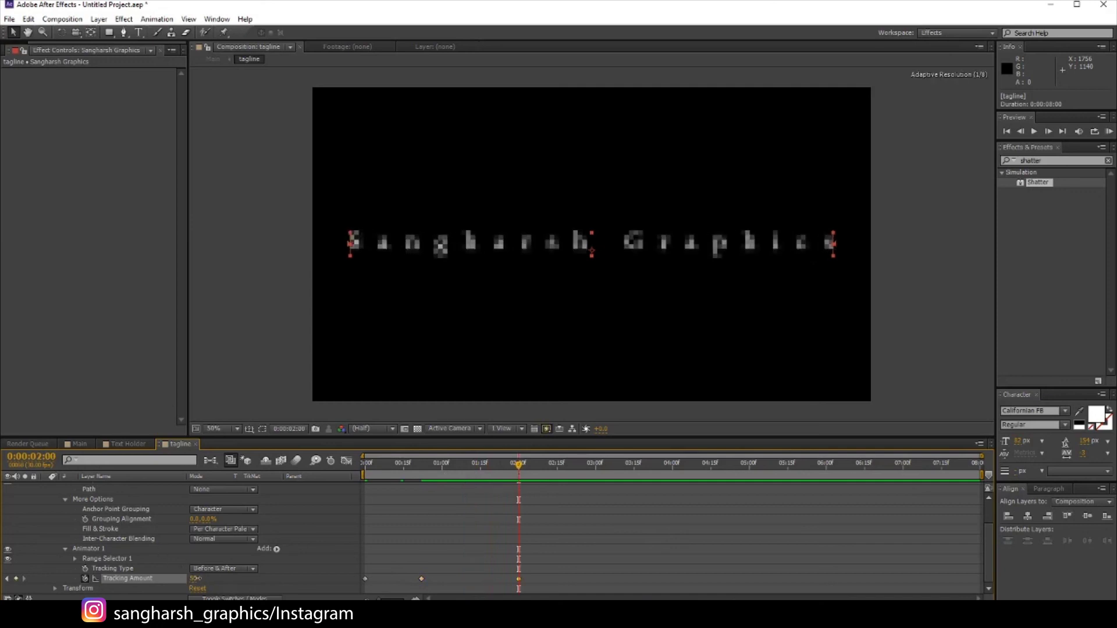
{"action": "left_click", "coordinate": [423, 473]}
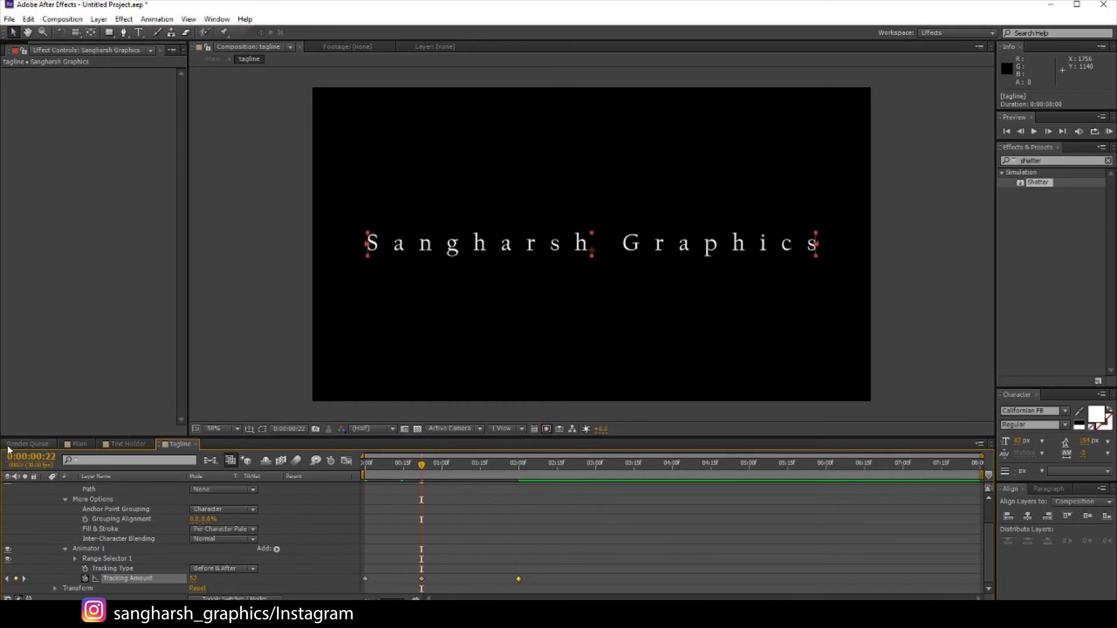
{"action": "left_click", "coordinate": [75, 445]}
{"action": "left_click_drag", "start_coordinate": [900, 480], "coordinate": [979, 472]}
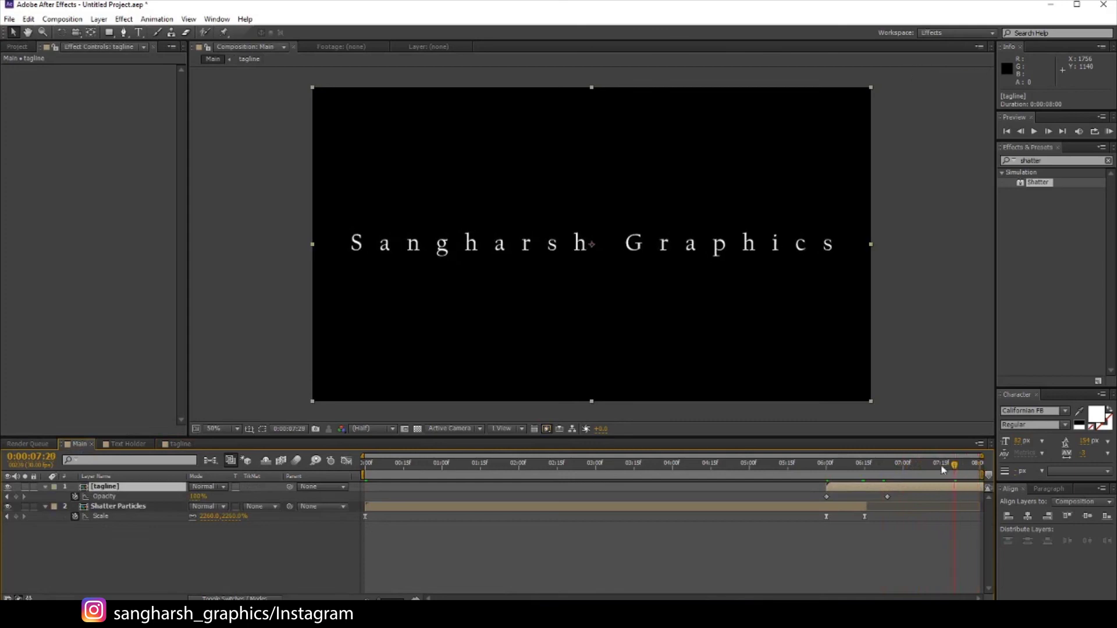
{"action": "left_click", "coordinate": [432, 544]}
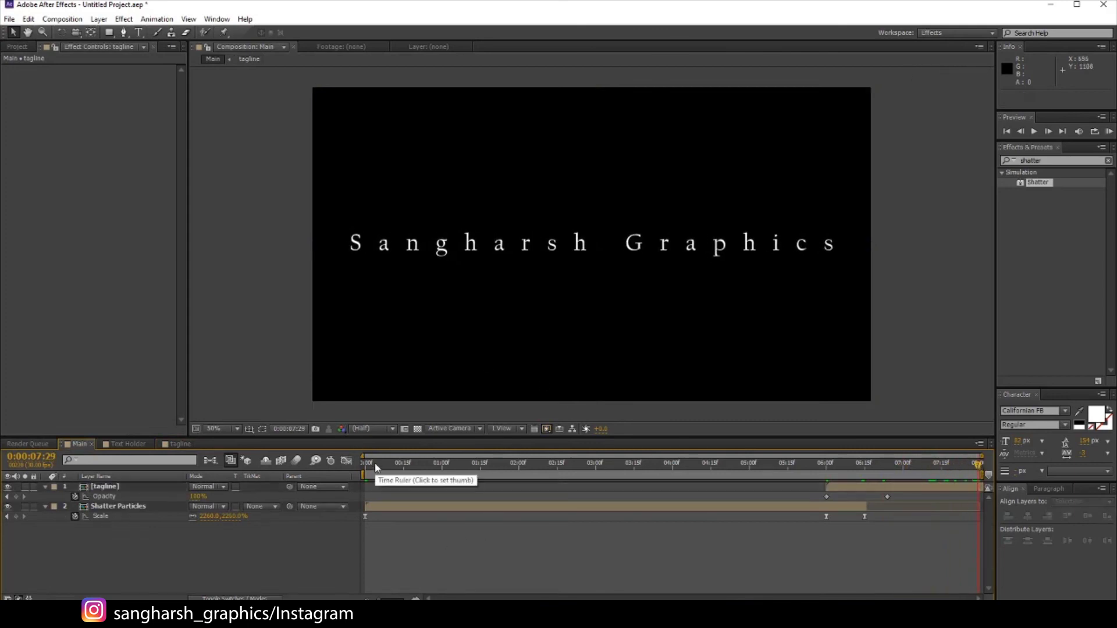
{"action": "left_click", "coordinate": [375, 465]}
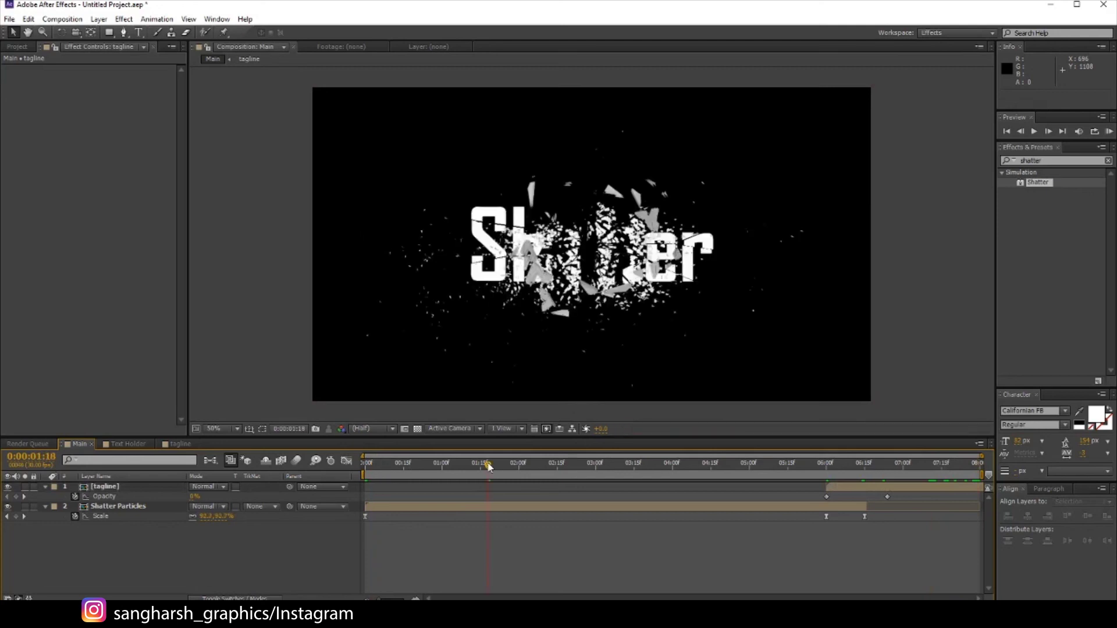
{"action": "left_click_drag", "start_coordinate": [487, 466], "coordinate": [546, 465]}
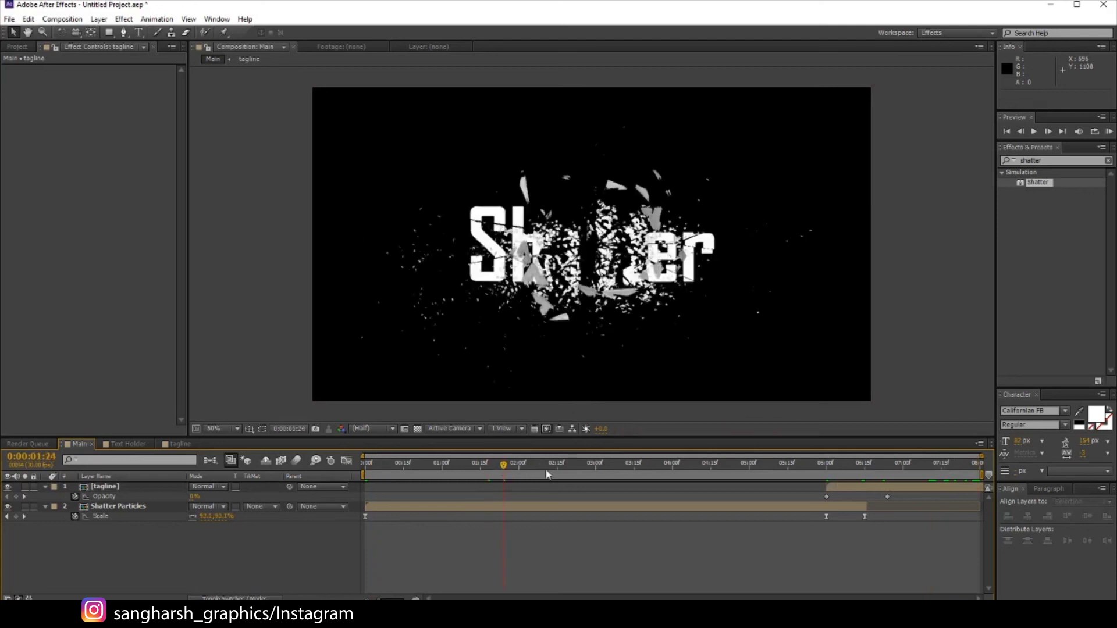
{"action": "left_click", "coordinate": [610, 465]}
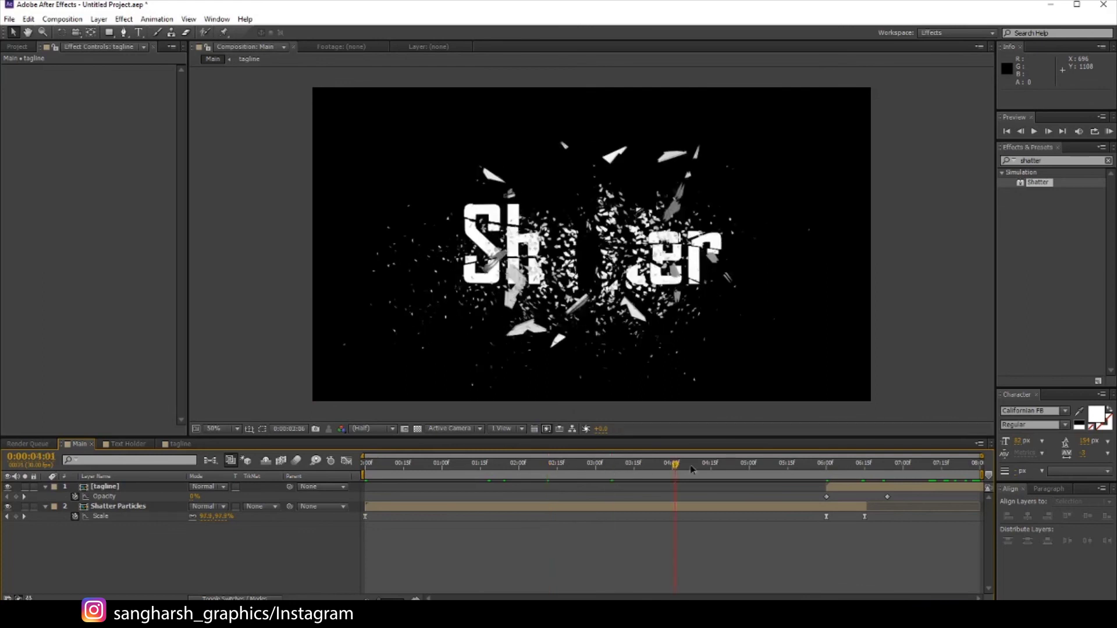
{"action": "left_click", "coordinate": [716, 471]}
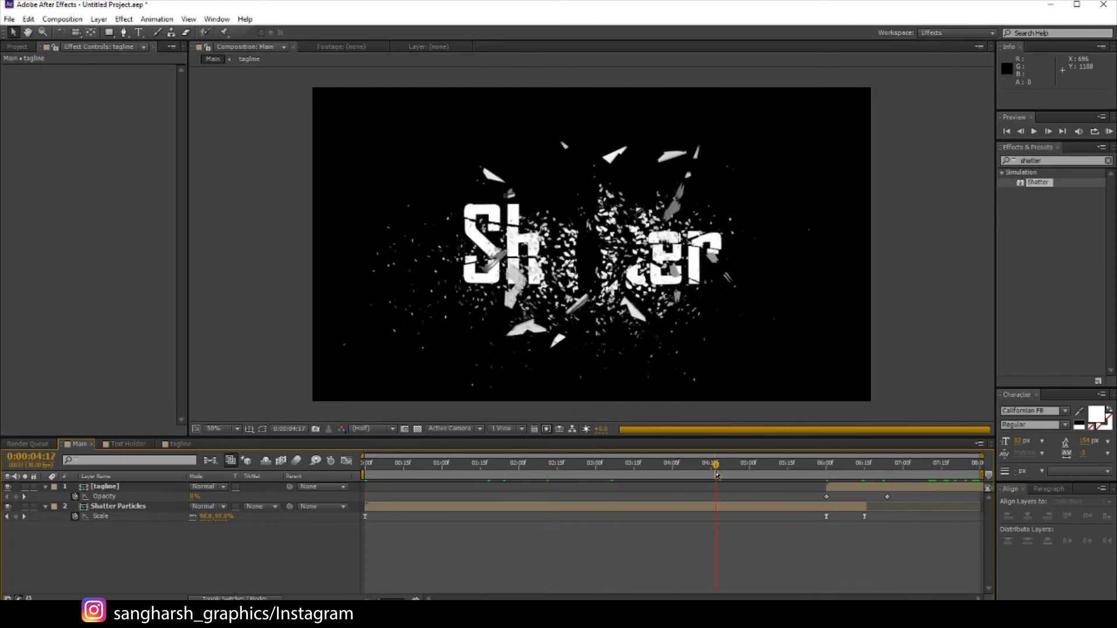